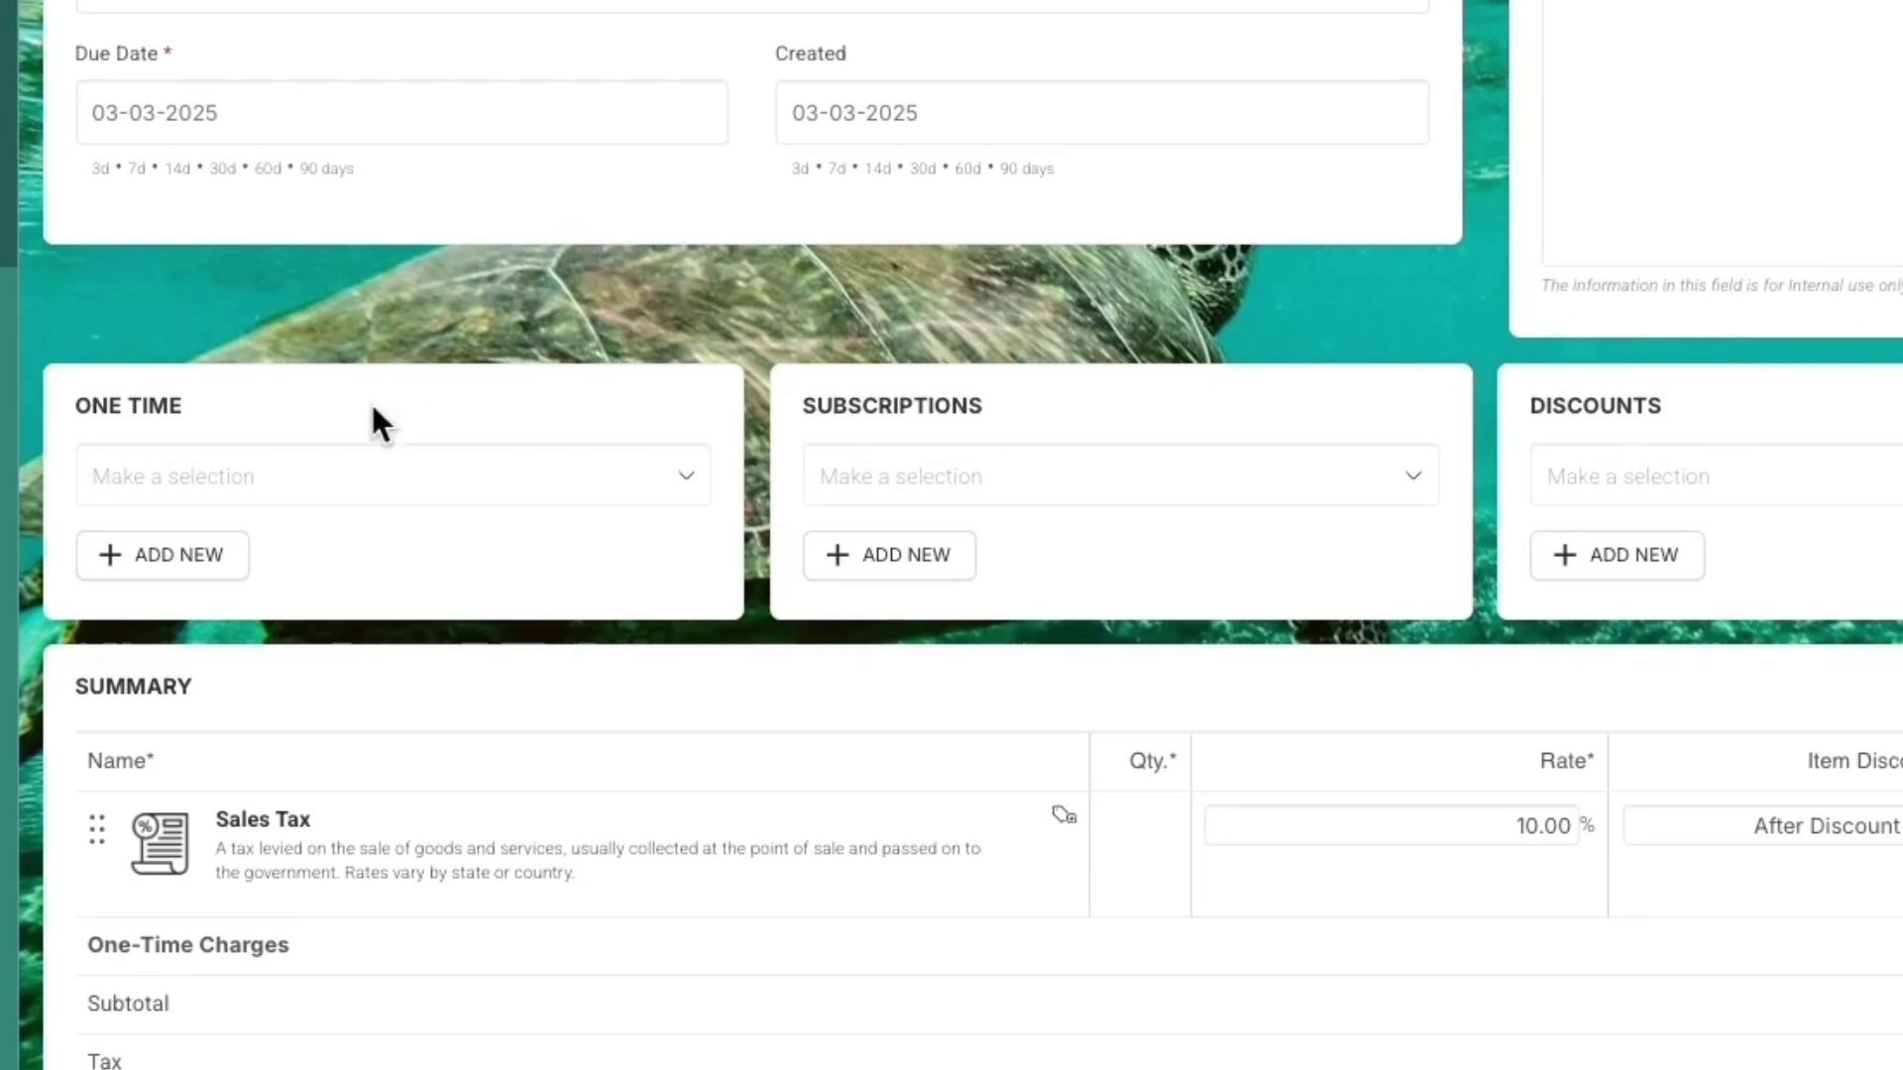
Step: Show the invoice's subscription choices, including the Animal Rescue item and the Maintenance Kit Ref add-on
{"action": "left_click", "coordinate": [955, 467]}
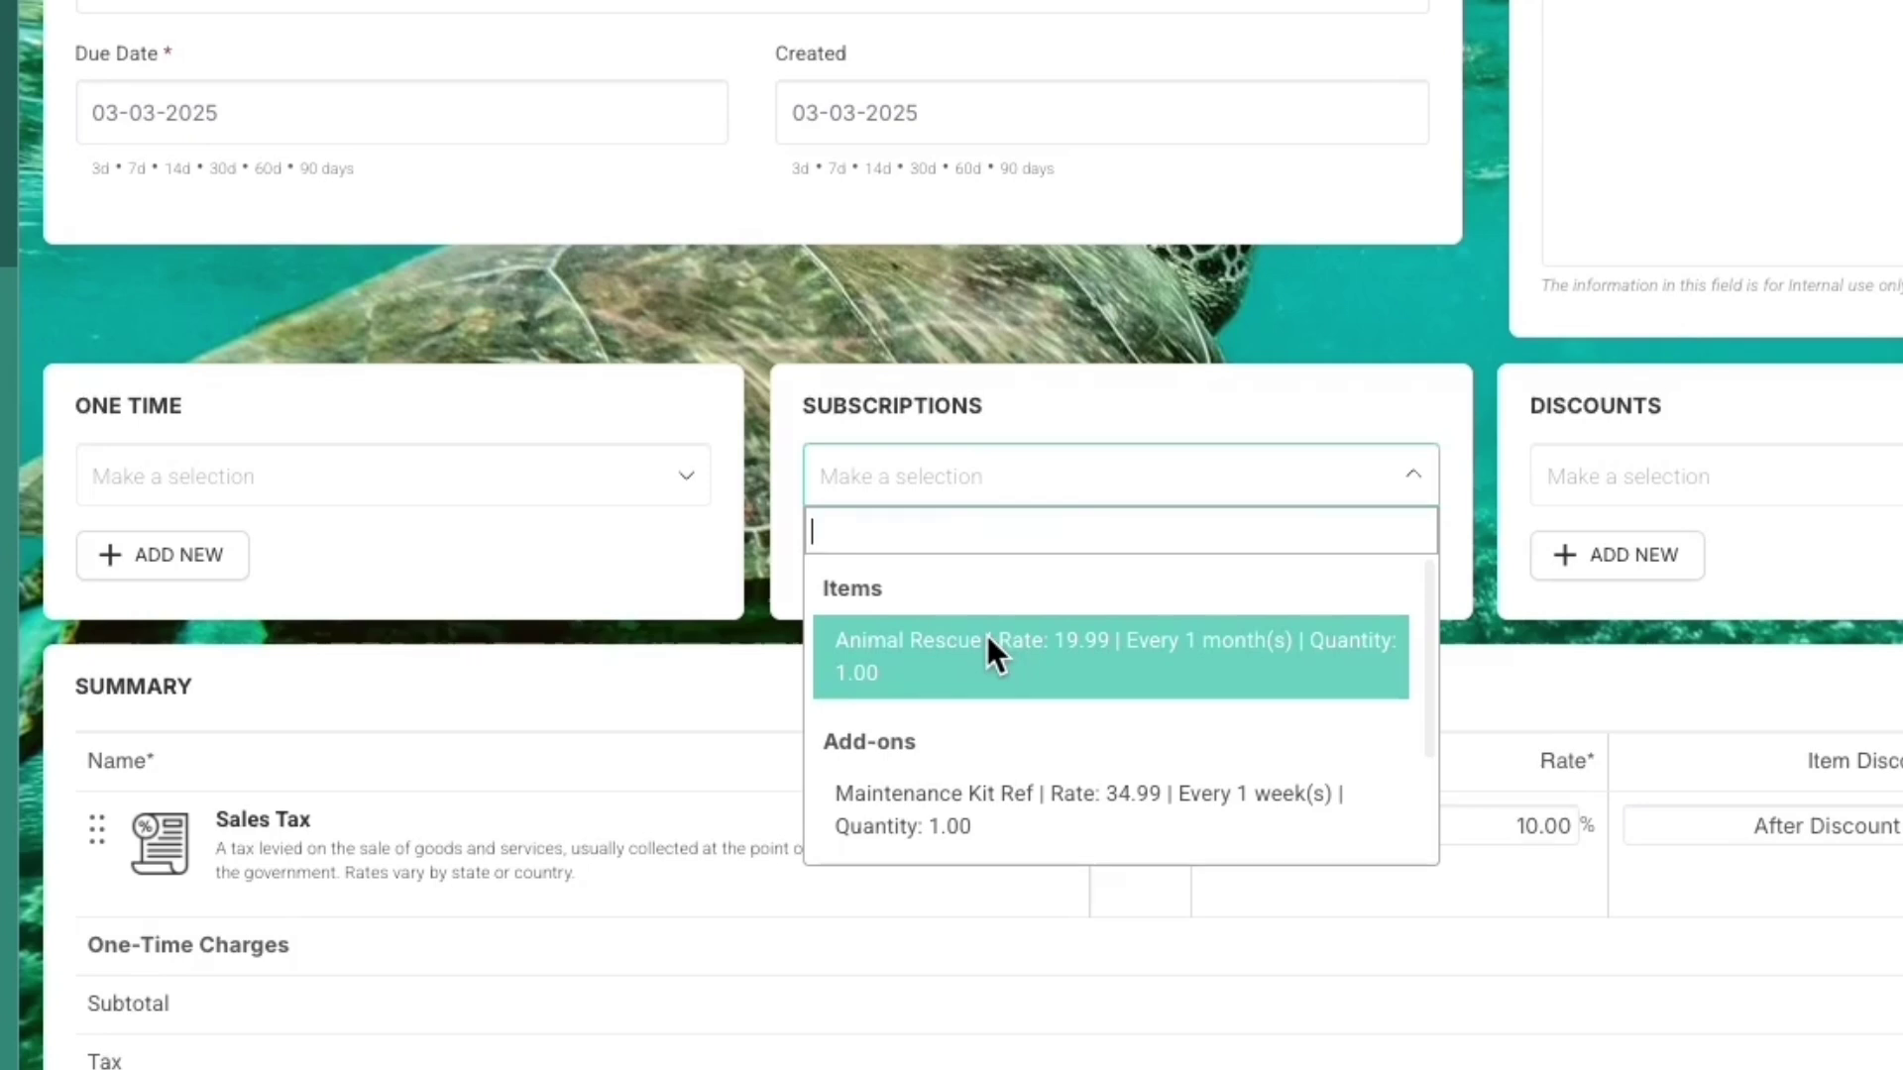
Step: Close the subscription list without adding anything and browse the One Time item choices
{"action": "left_click", "coordinate": [1054, 483]}
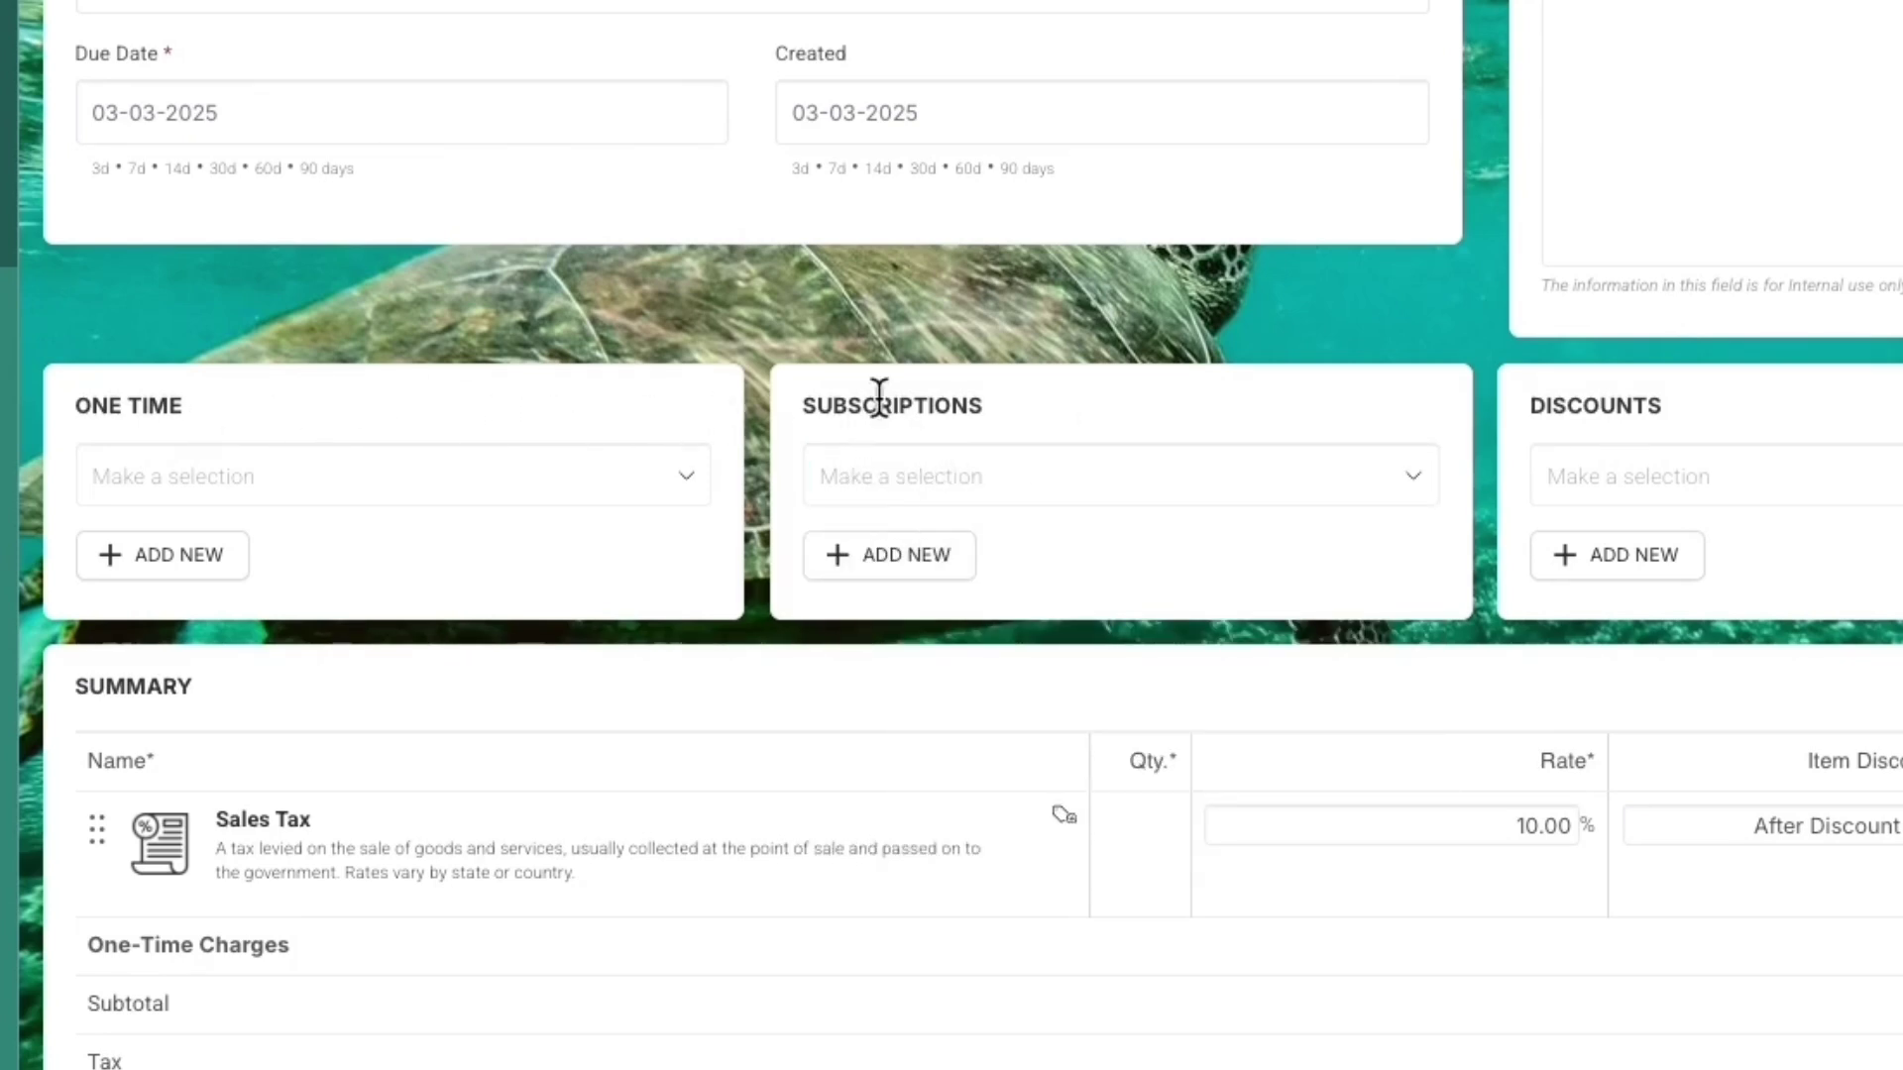
{"action": "left_click", "coordinate": [418, 474]}
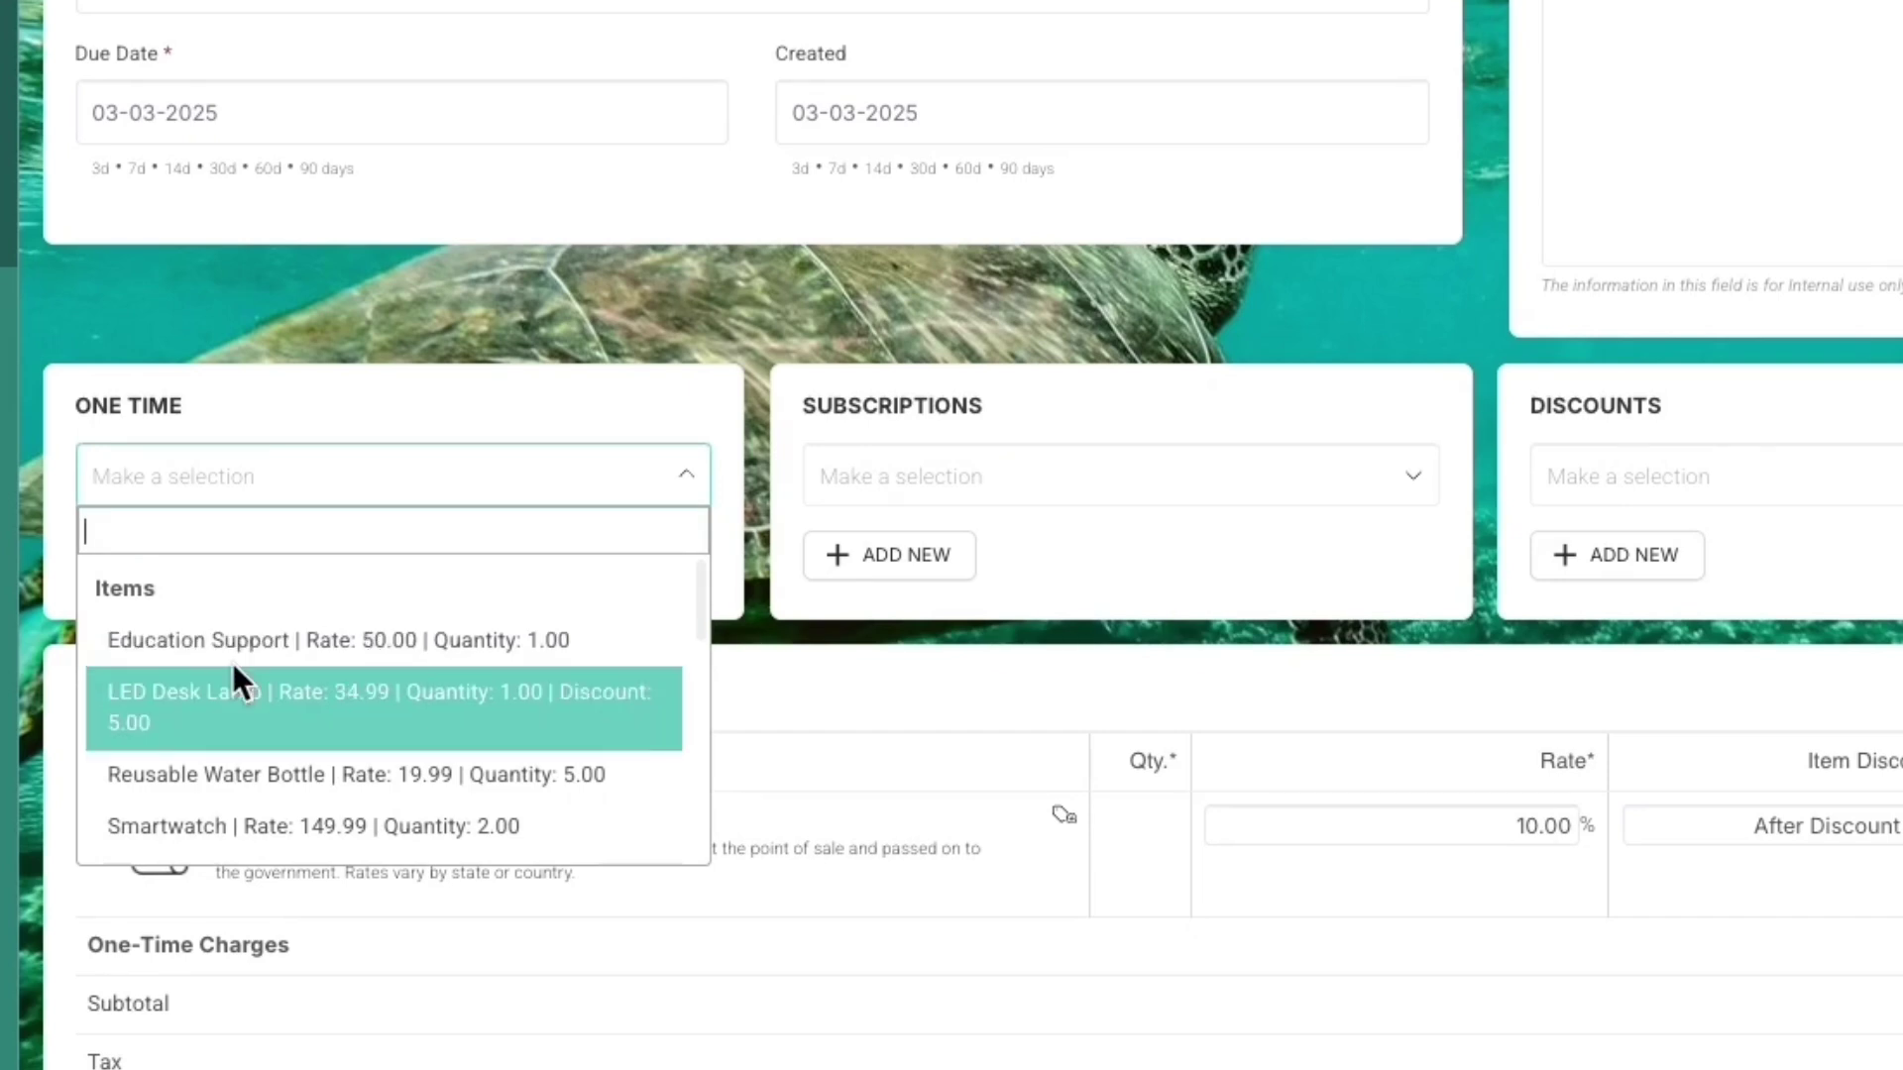
{"action": "scroll", "coordinate": [235, 663], "scroll_direction": "down", "scroll_amount": 1}
{"action": "scroll", "coordinate": [235, 663], "scroll_direction": "down", "scroll_amount": 5}
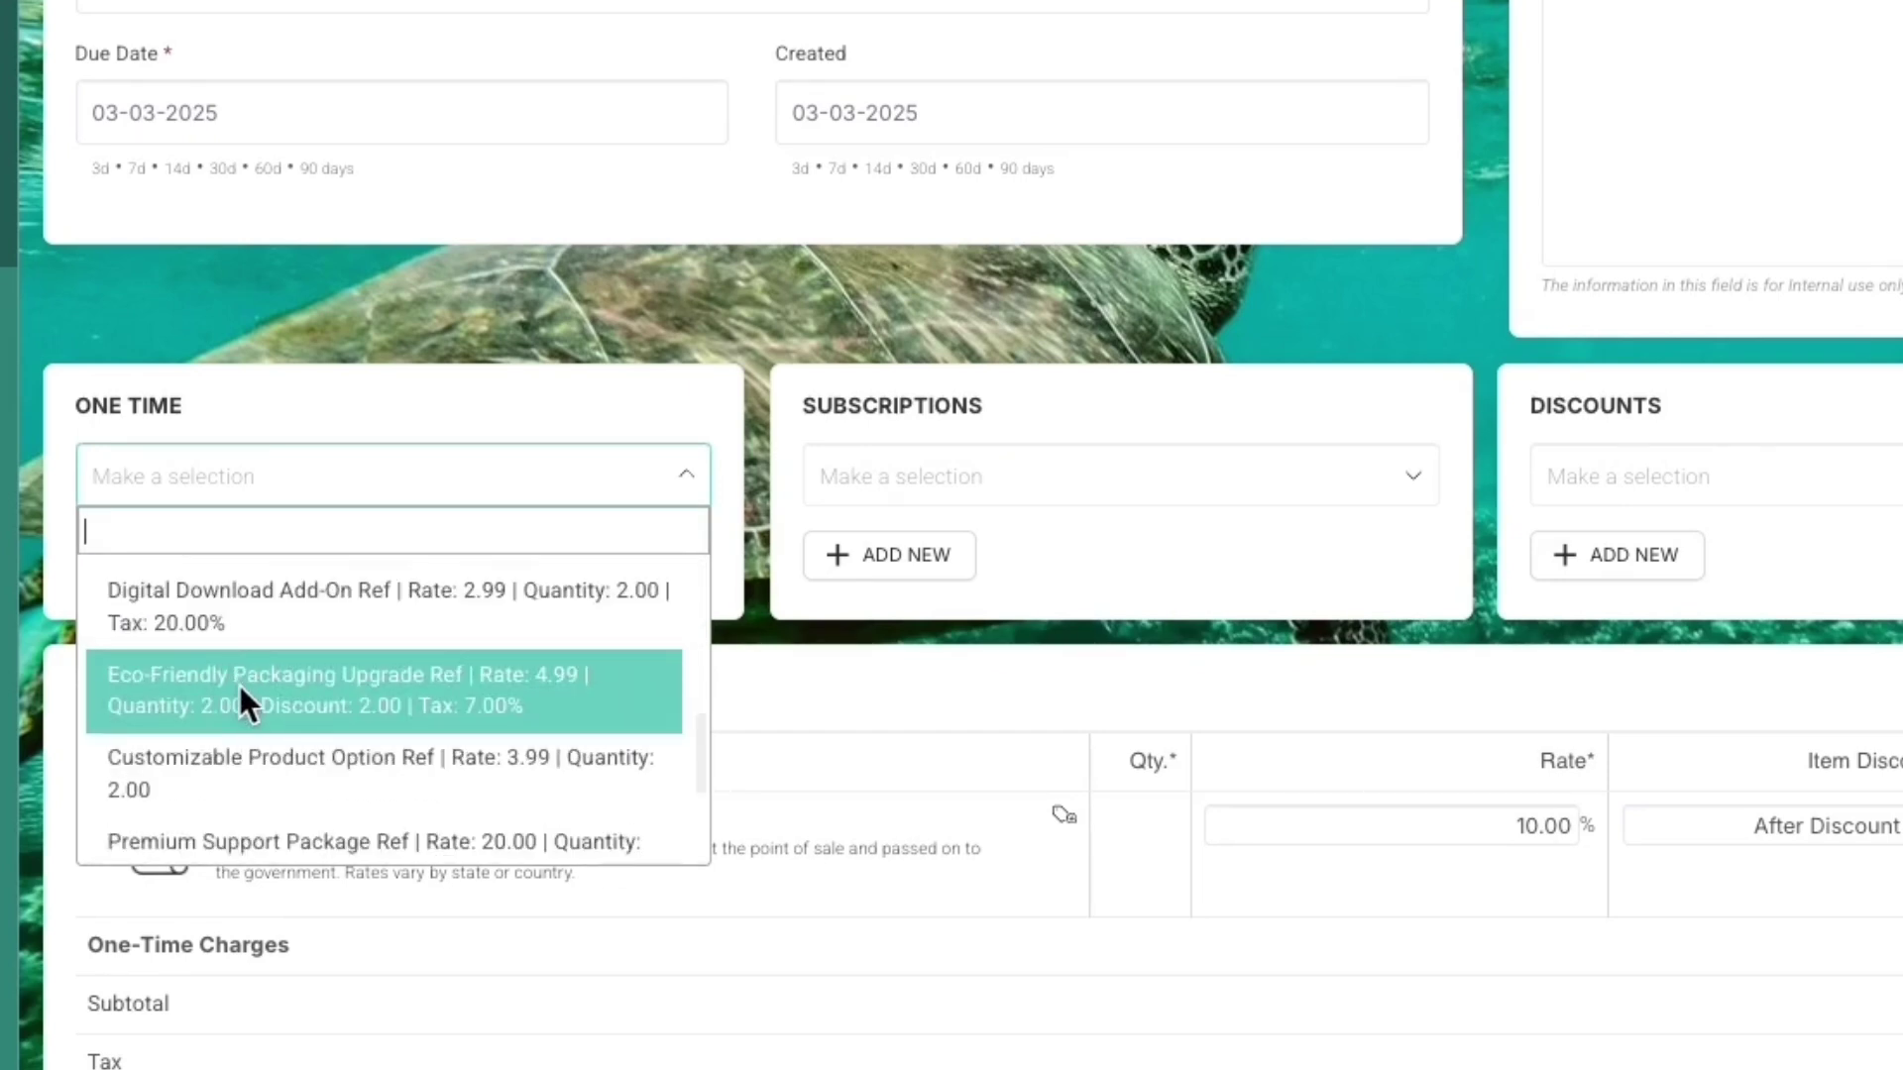
{"action": "scroll", "coordinate": [261, 692], "scroll_direction": "down", "scroll_amount": 4}
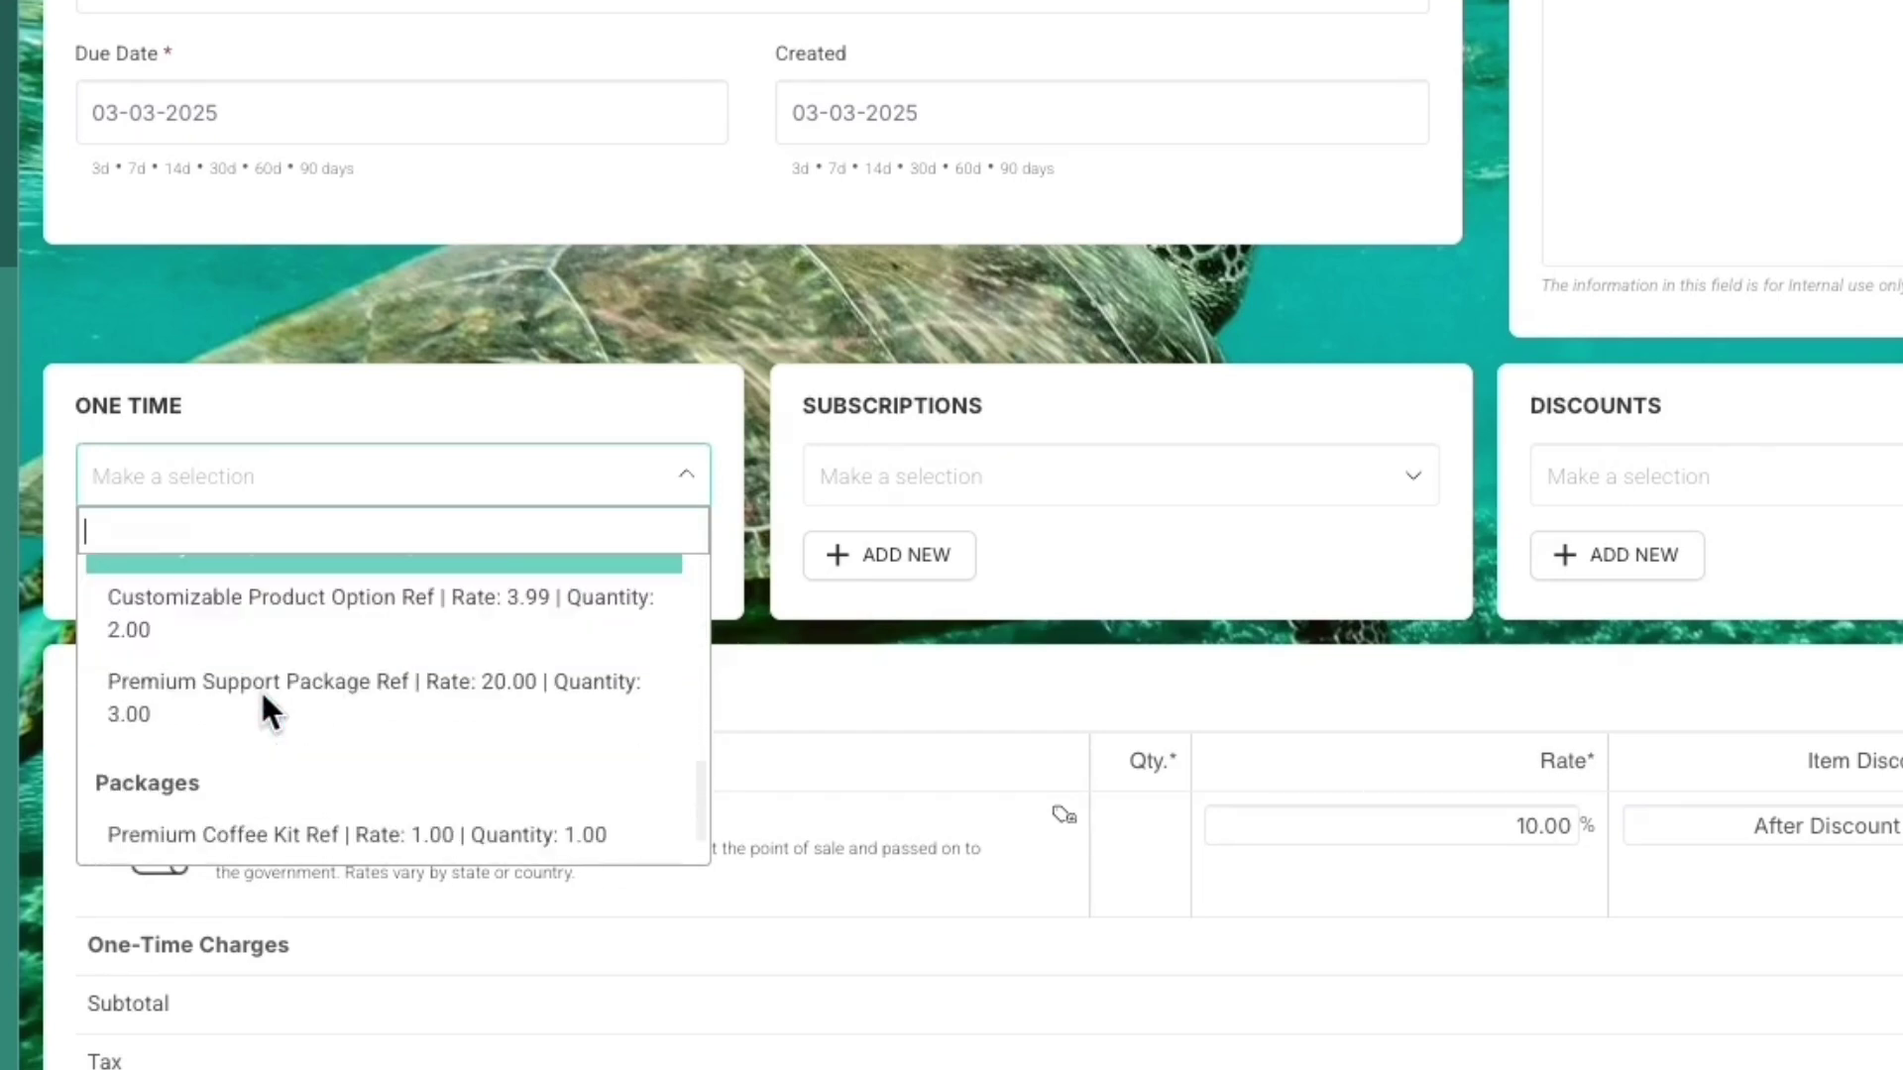
{"action": "scroll", "coordinate": [234, 815], "scroll_direction": "down", "scroll_amount": 2}
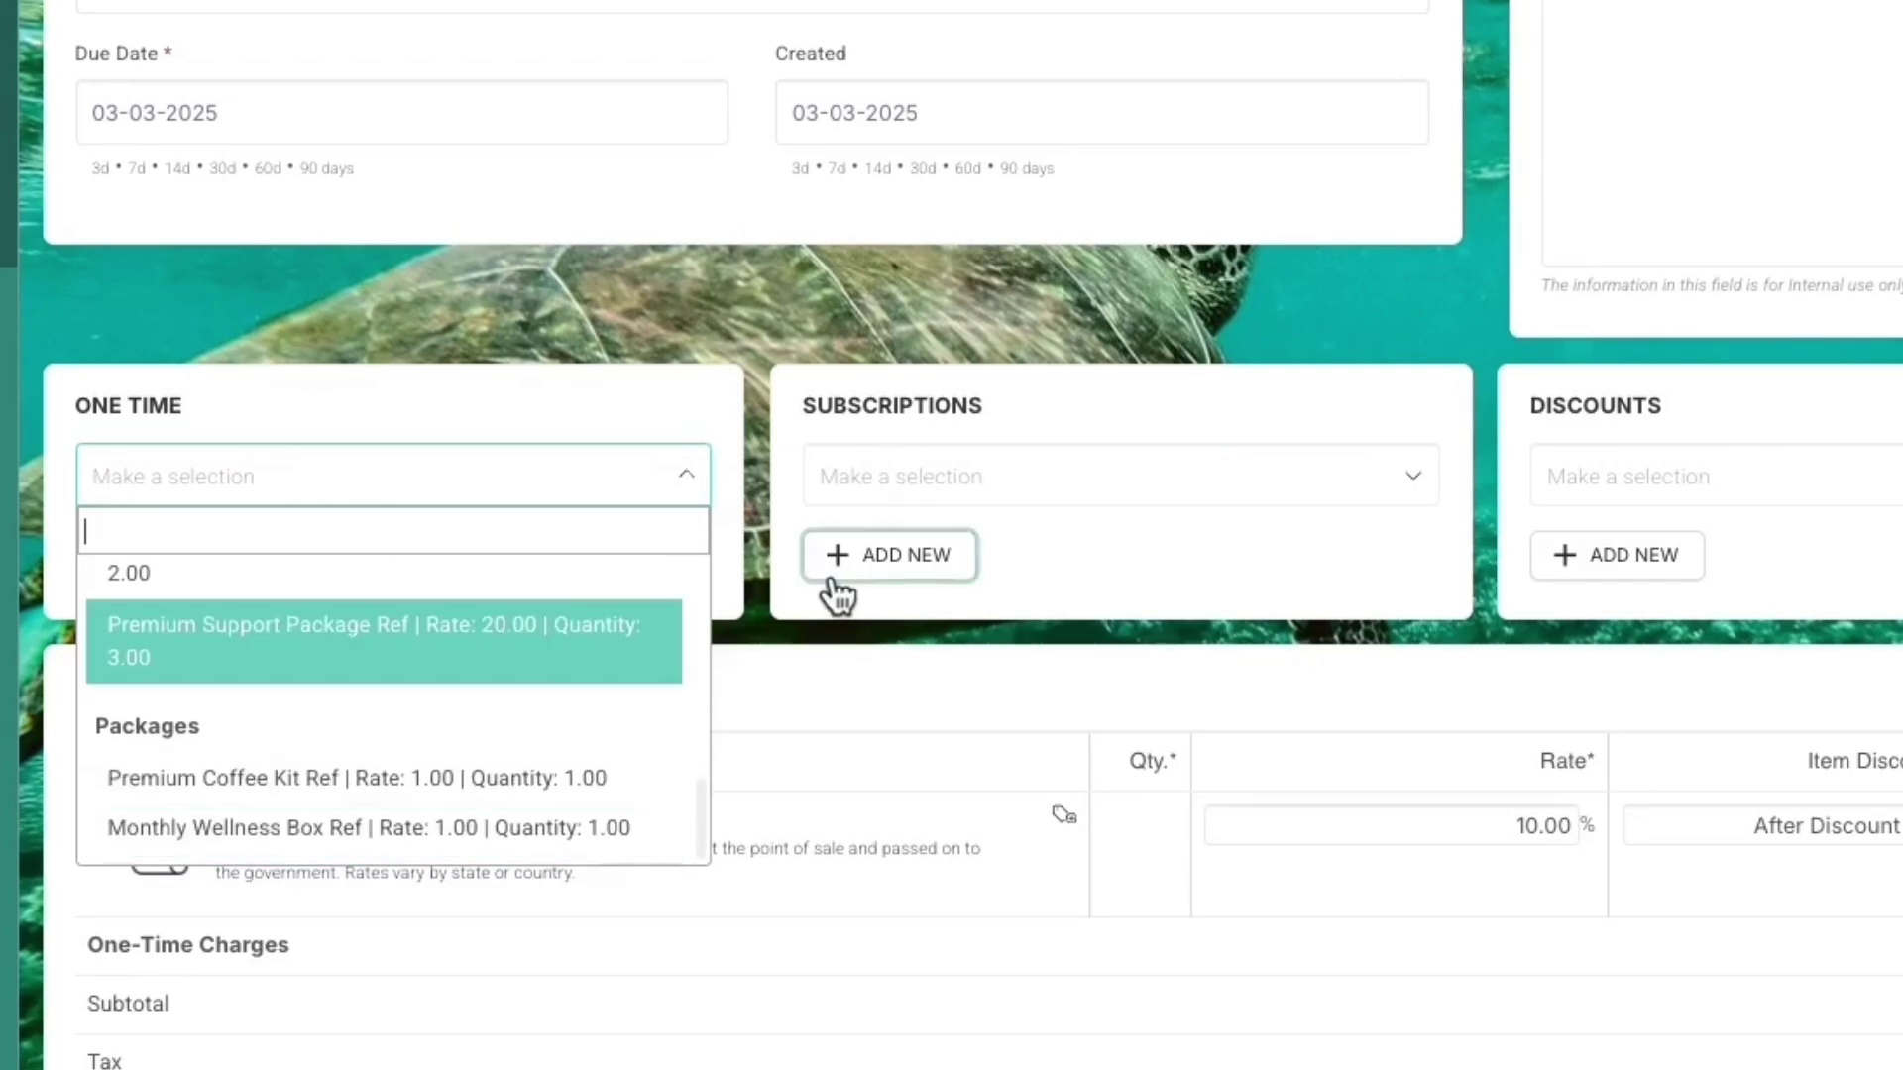
Step: Browse the subscription choices, including packages, and close the list with nothing added
{"action": "left_click", "coordinate": [1075, 500]}
{"action": "scroll", "coordinate": [997, 654], "scroll_direction": "down", "scroll_amount": 2}
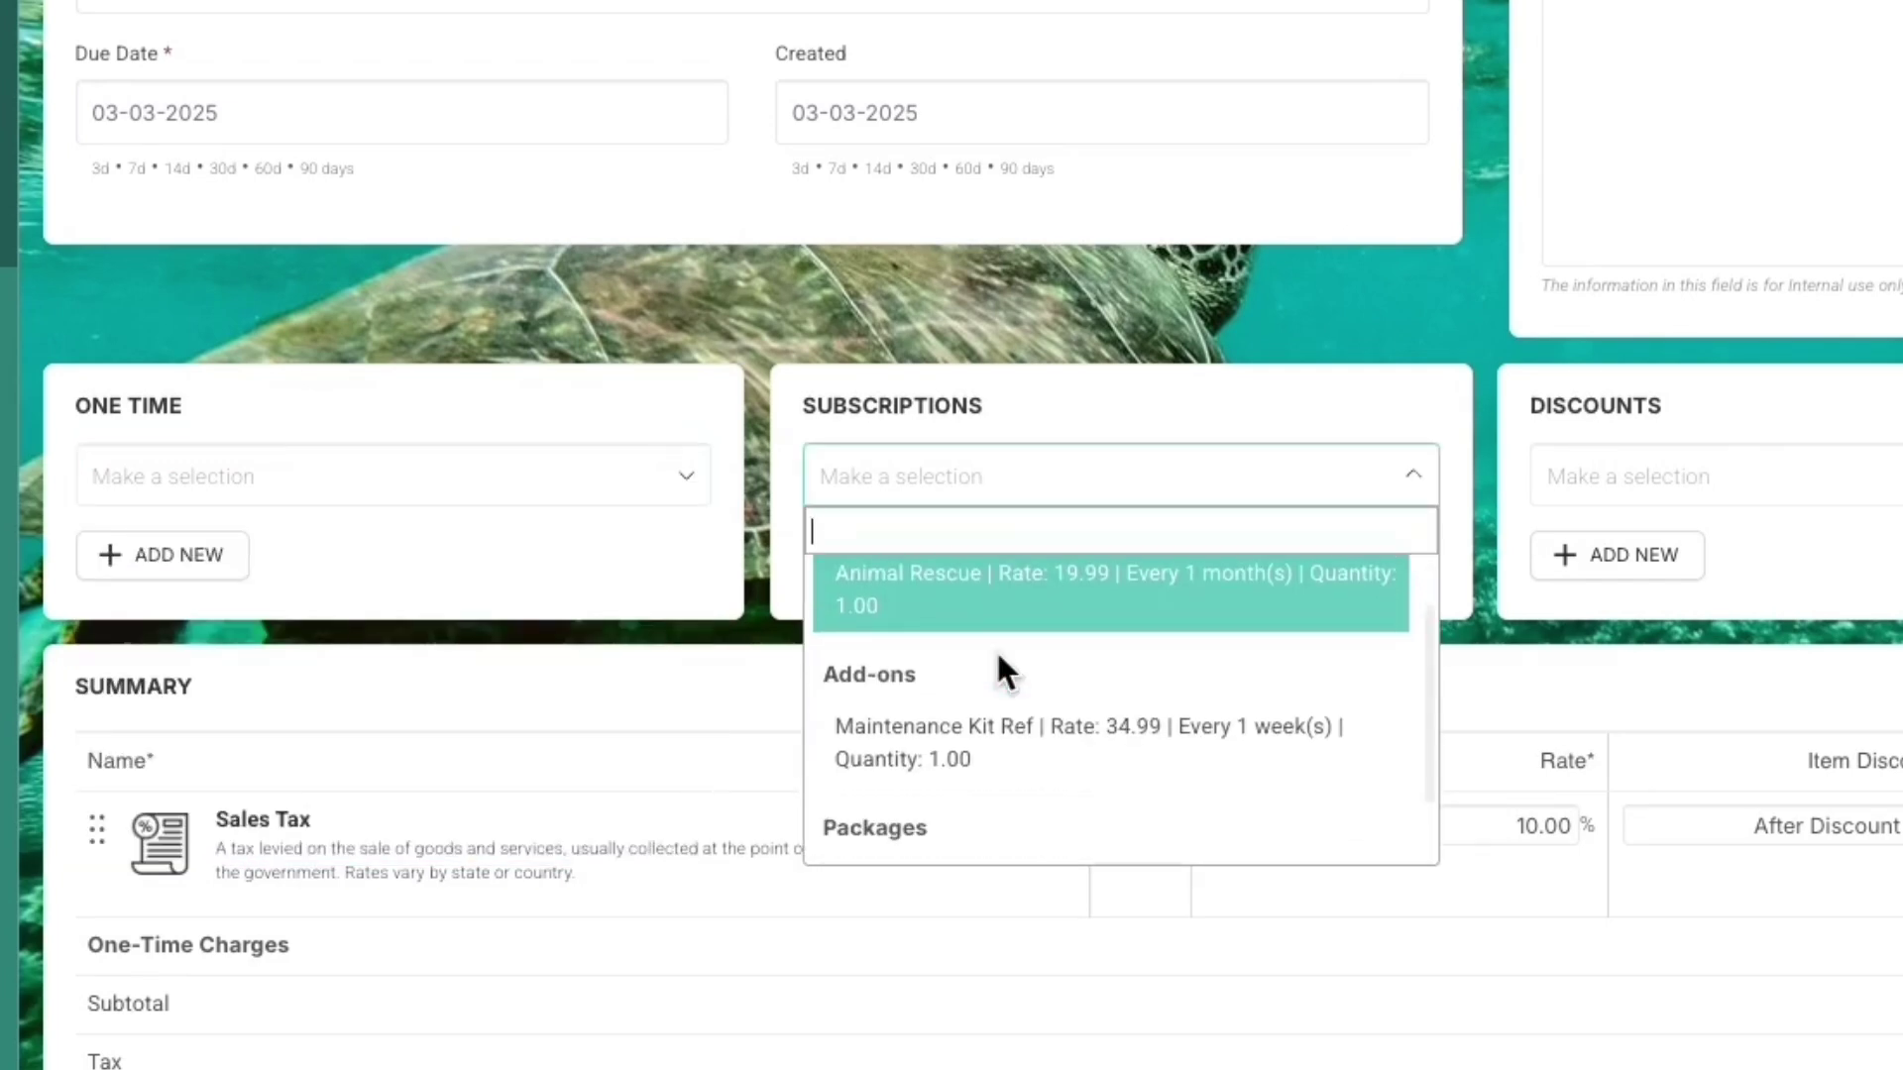
{"action": "scroll", "coordinate": [942, 711], "scroll_direction": "down", "scroll_amount": 2}
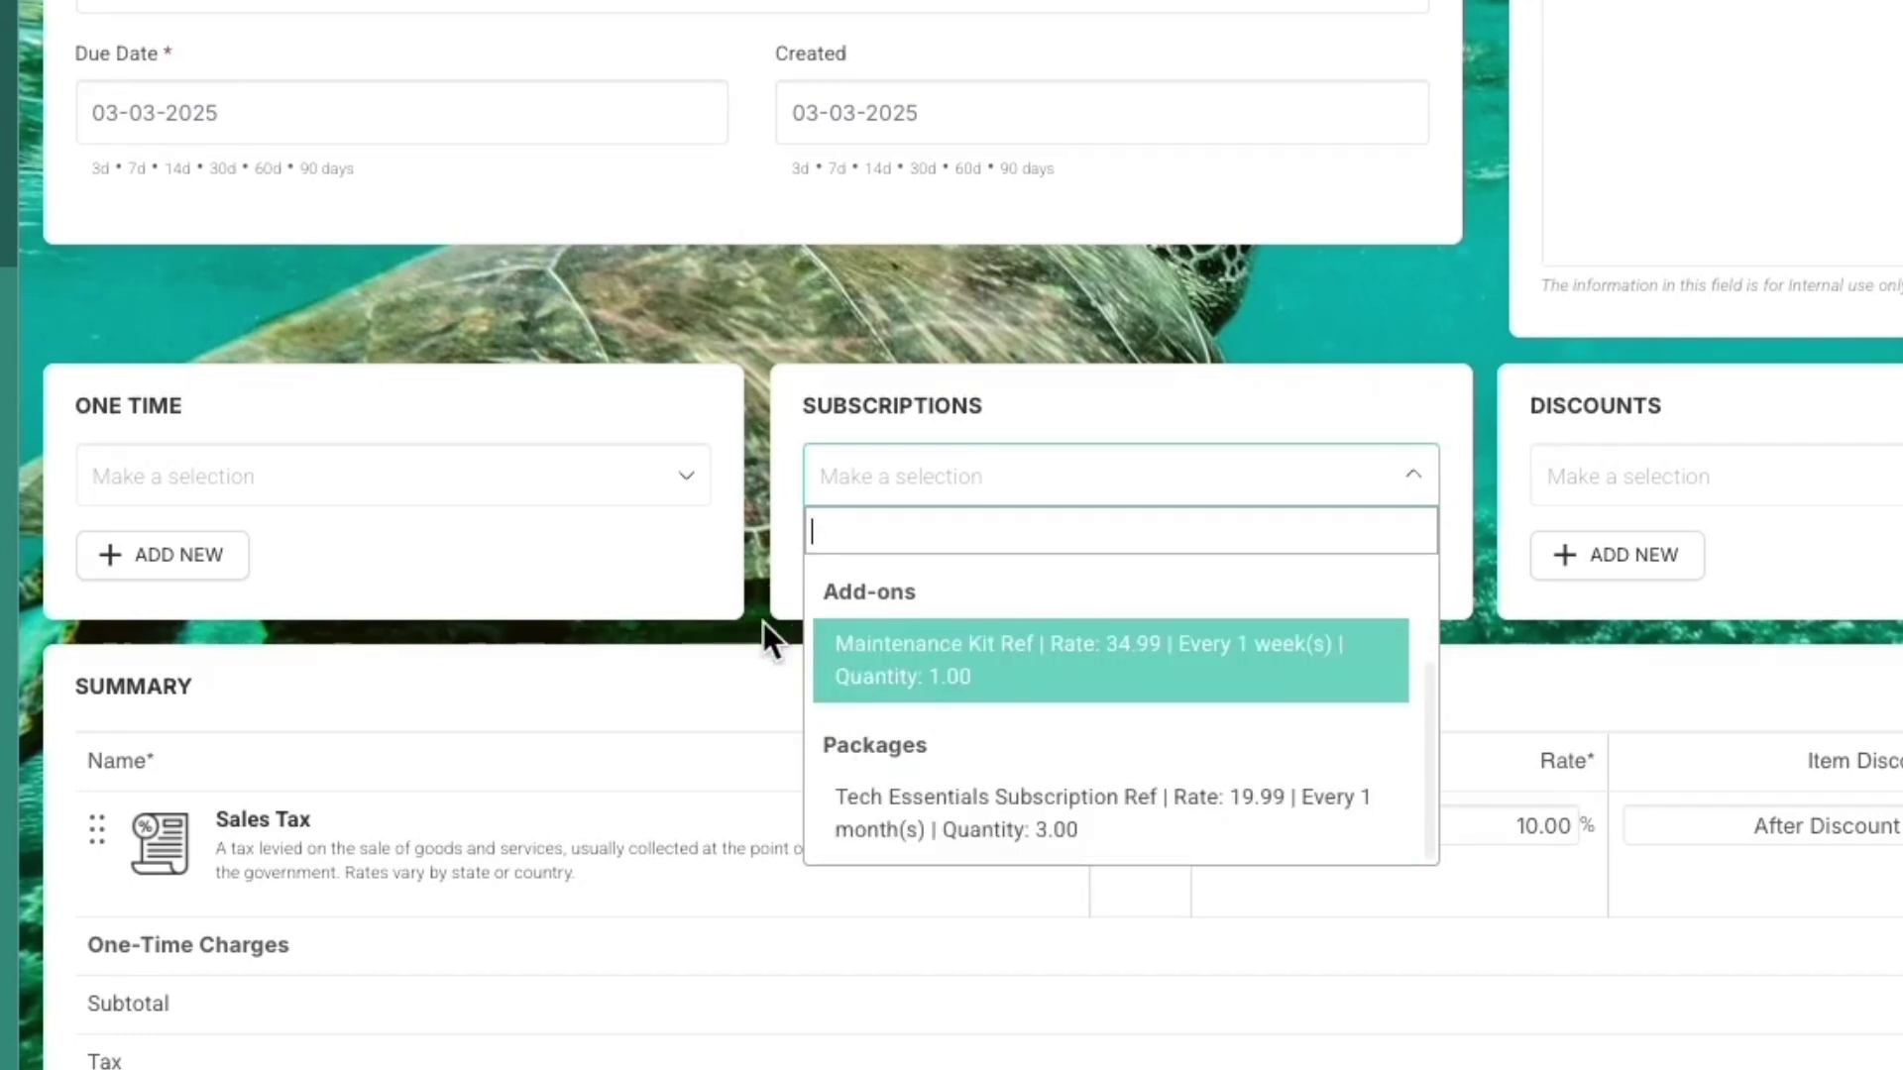
{"action": "left_click", "coordinate": [749, 657]}
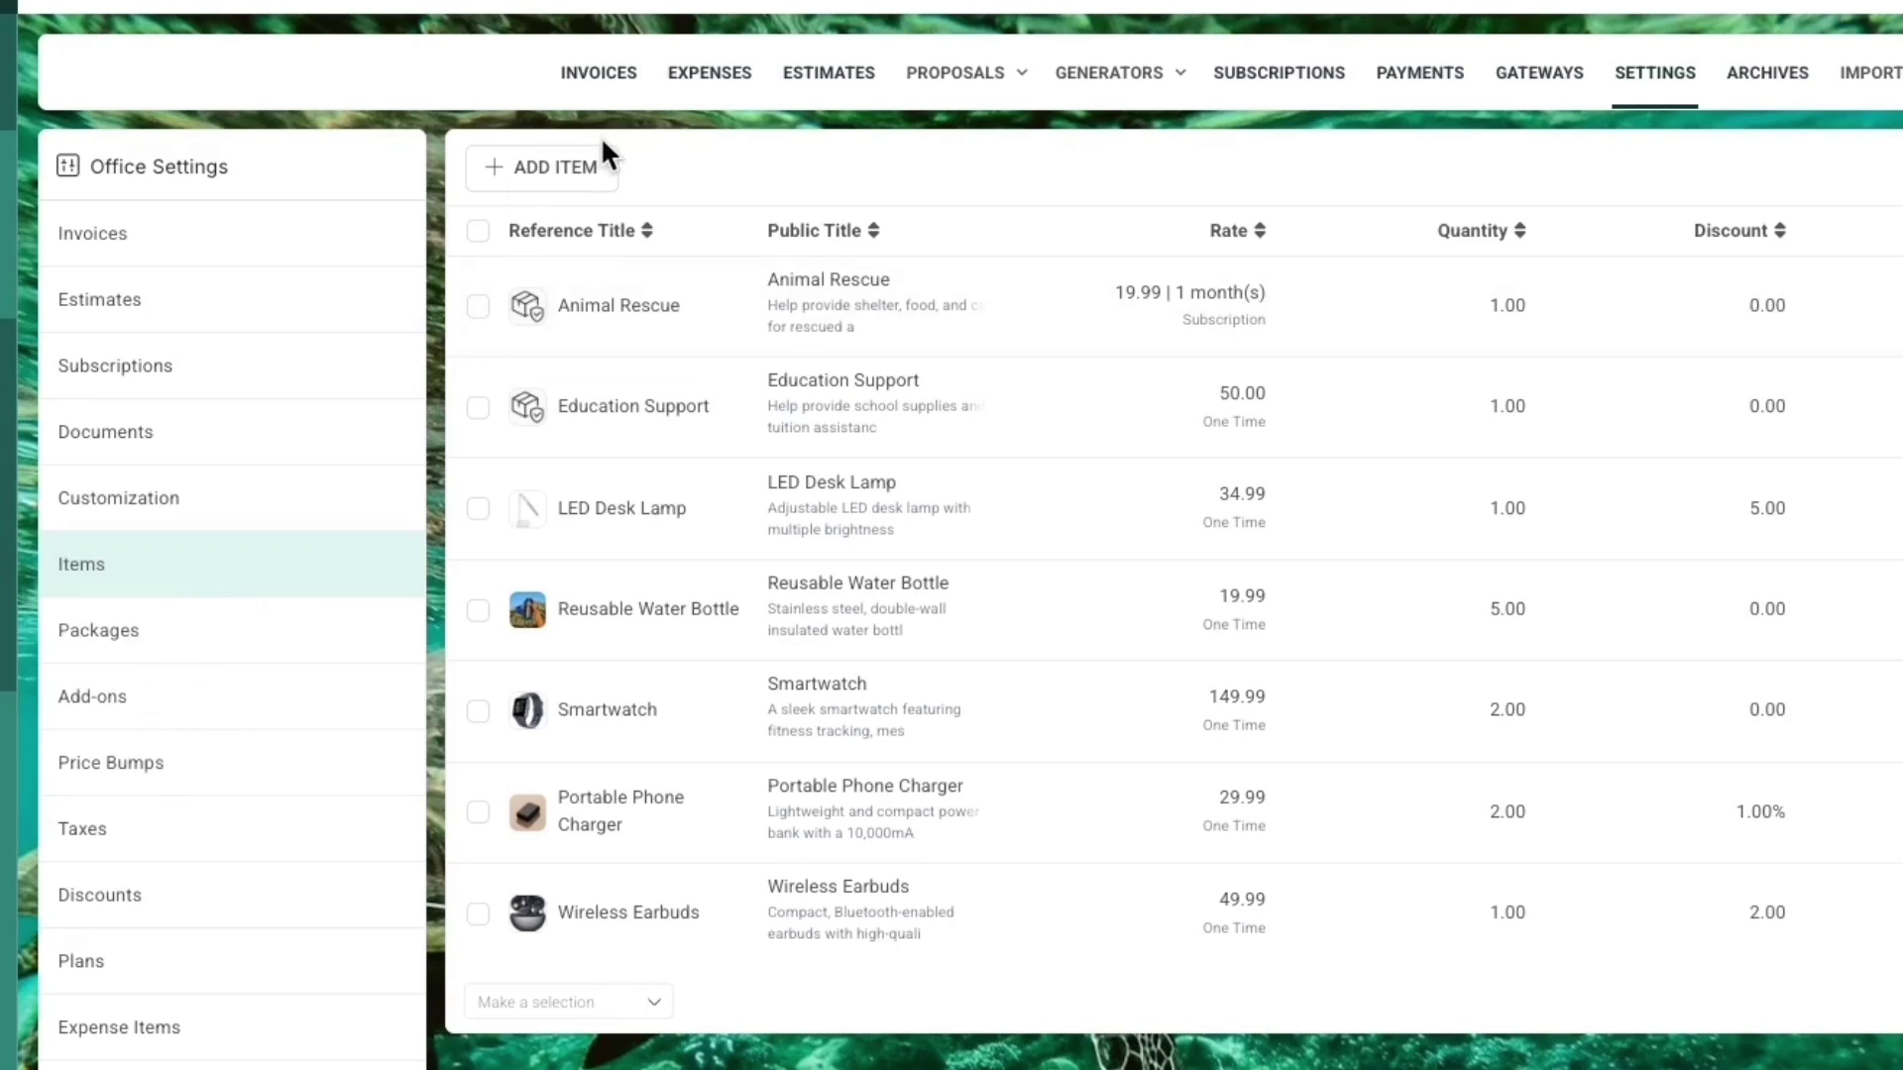
Step: Start a new item, try Subscription Plan, and leave it as One-Time Payment with Quantity 1 and Rate 1
{"action": "left_click", "coordinate": [585, 166]}
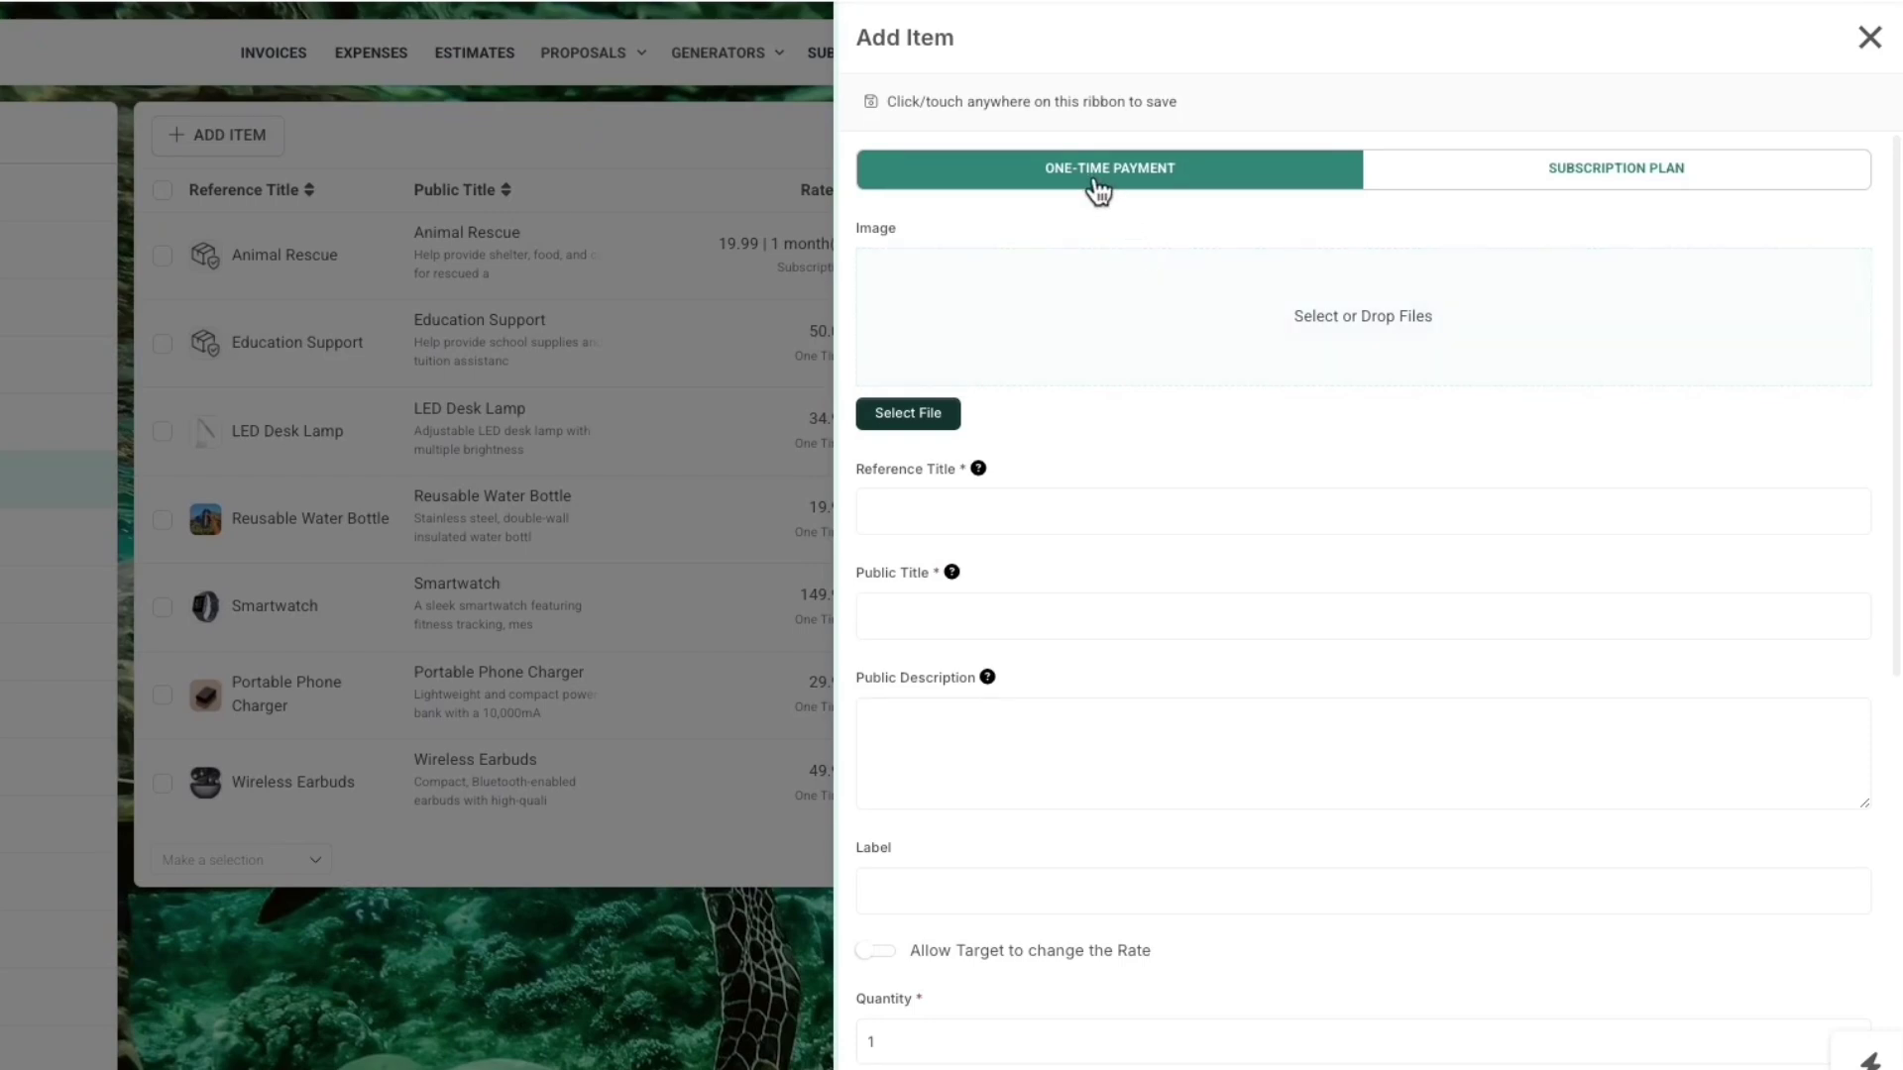
{"action": "left_click", "coordinate": [1519, 181]}
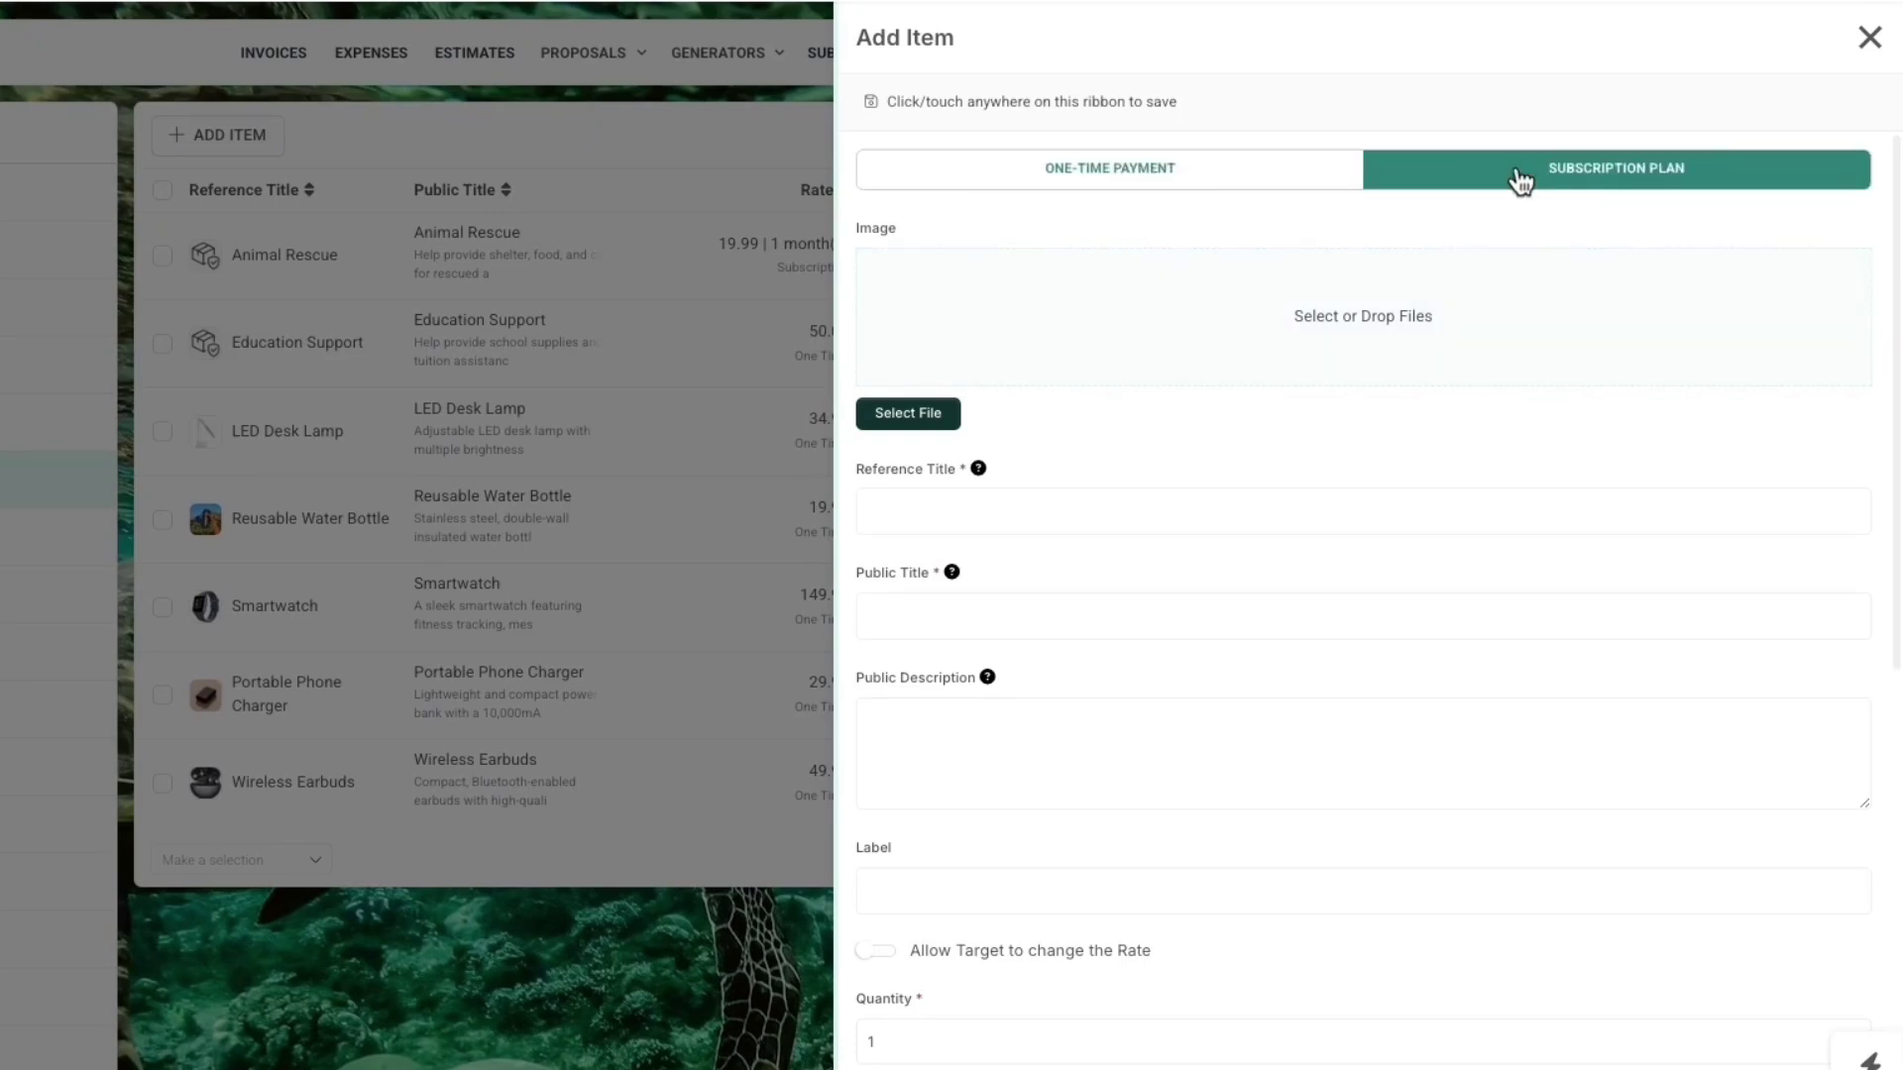
{"action": "left_click", "coordinate": [1184, 178]}
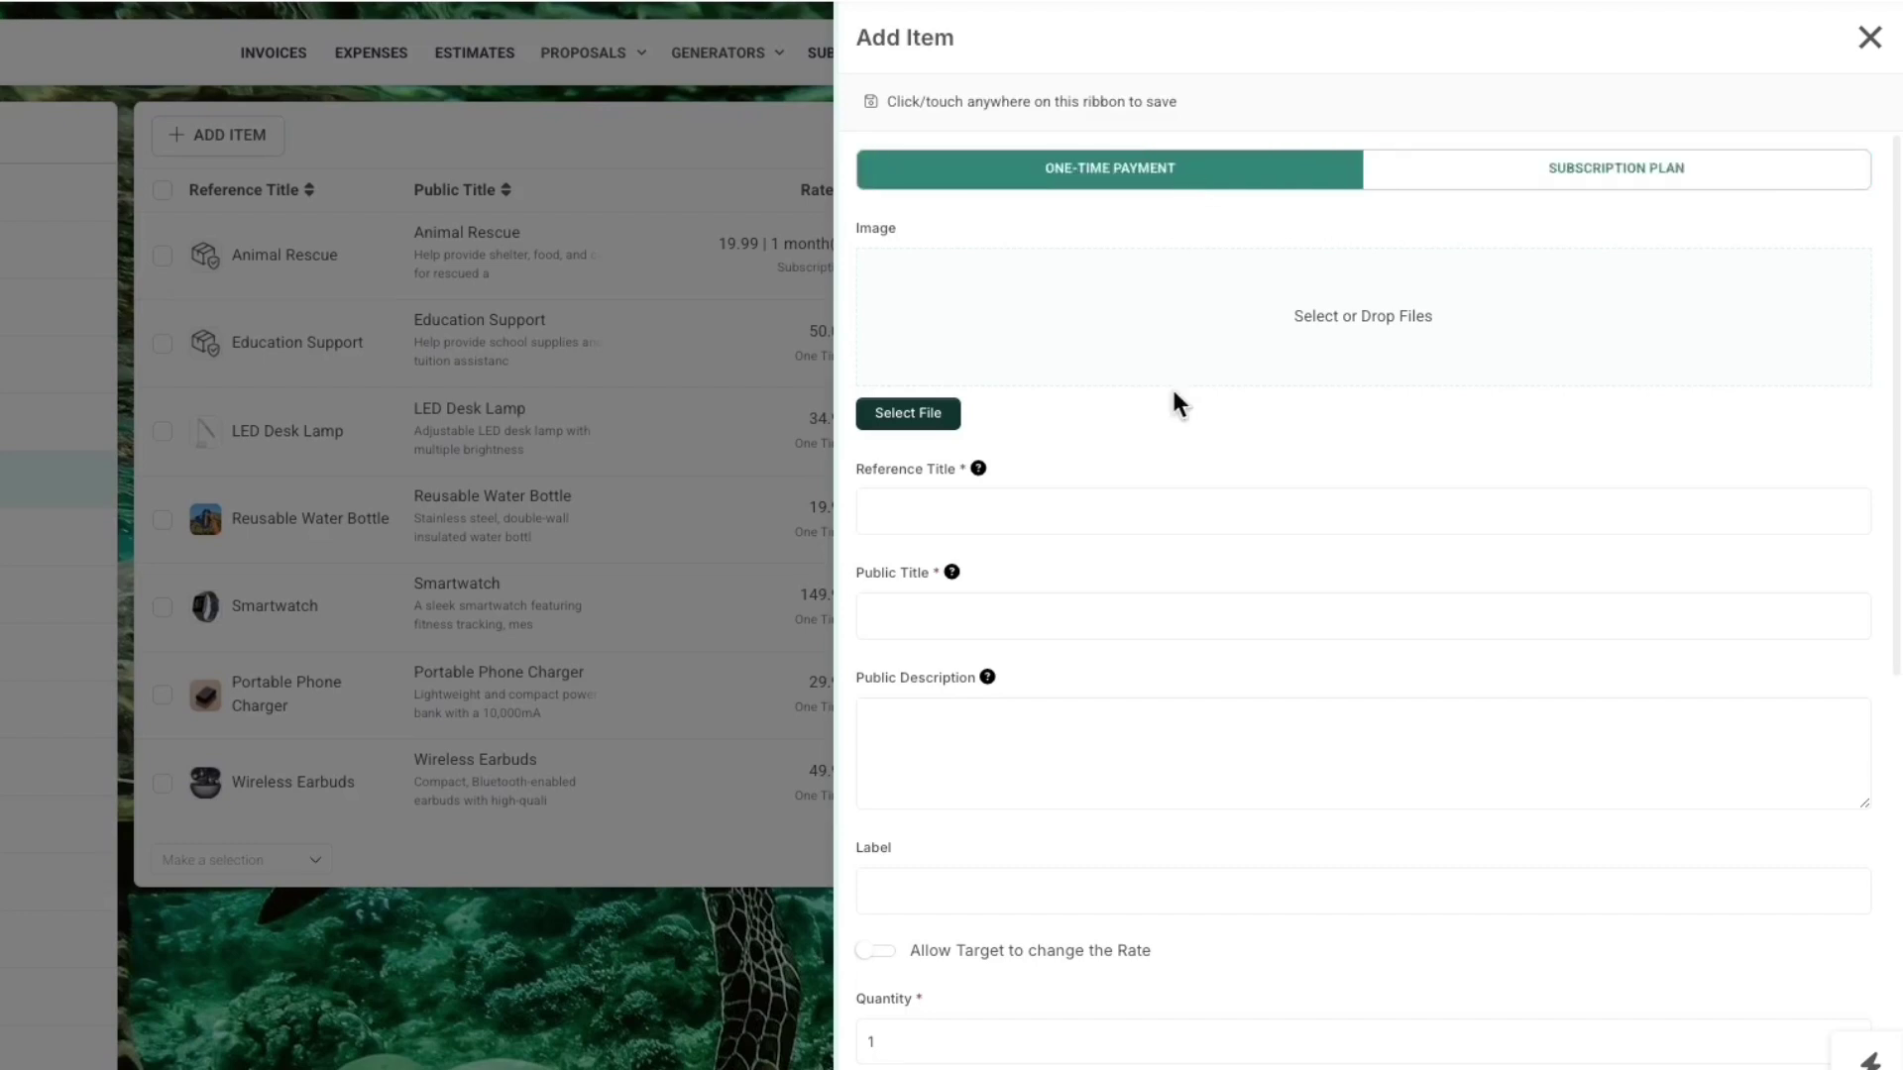
{"action": "scroll", "coordinate": [1173, 500], "scroll_direction": "down", "scroll_amount": 1}
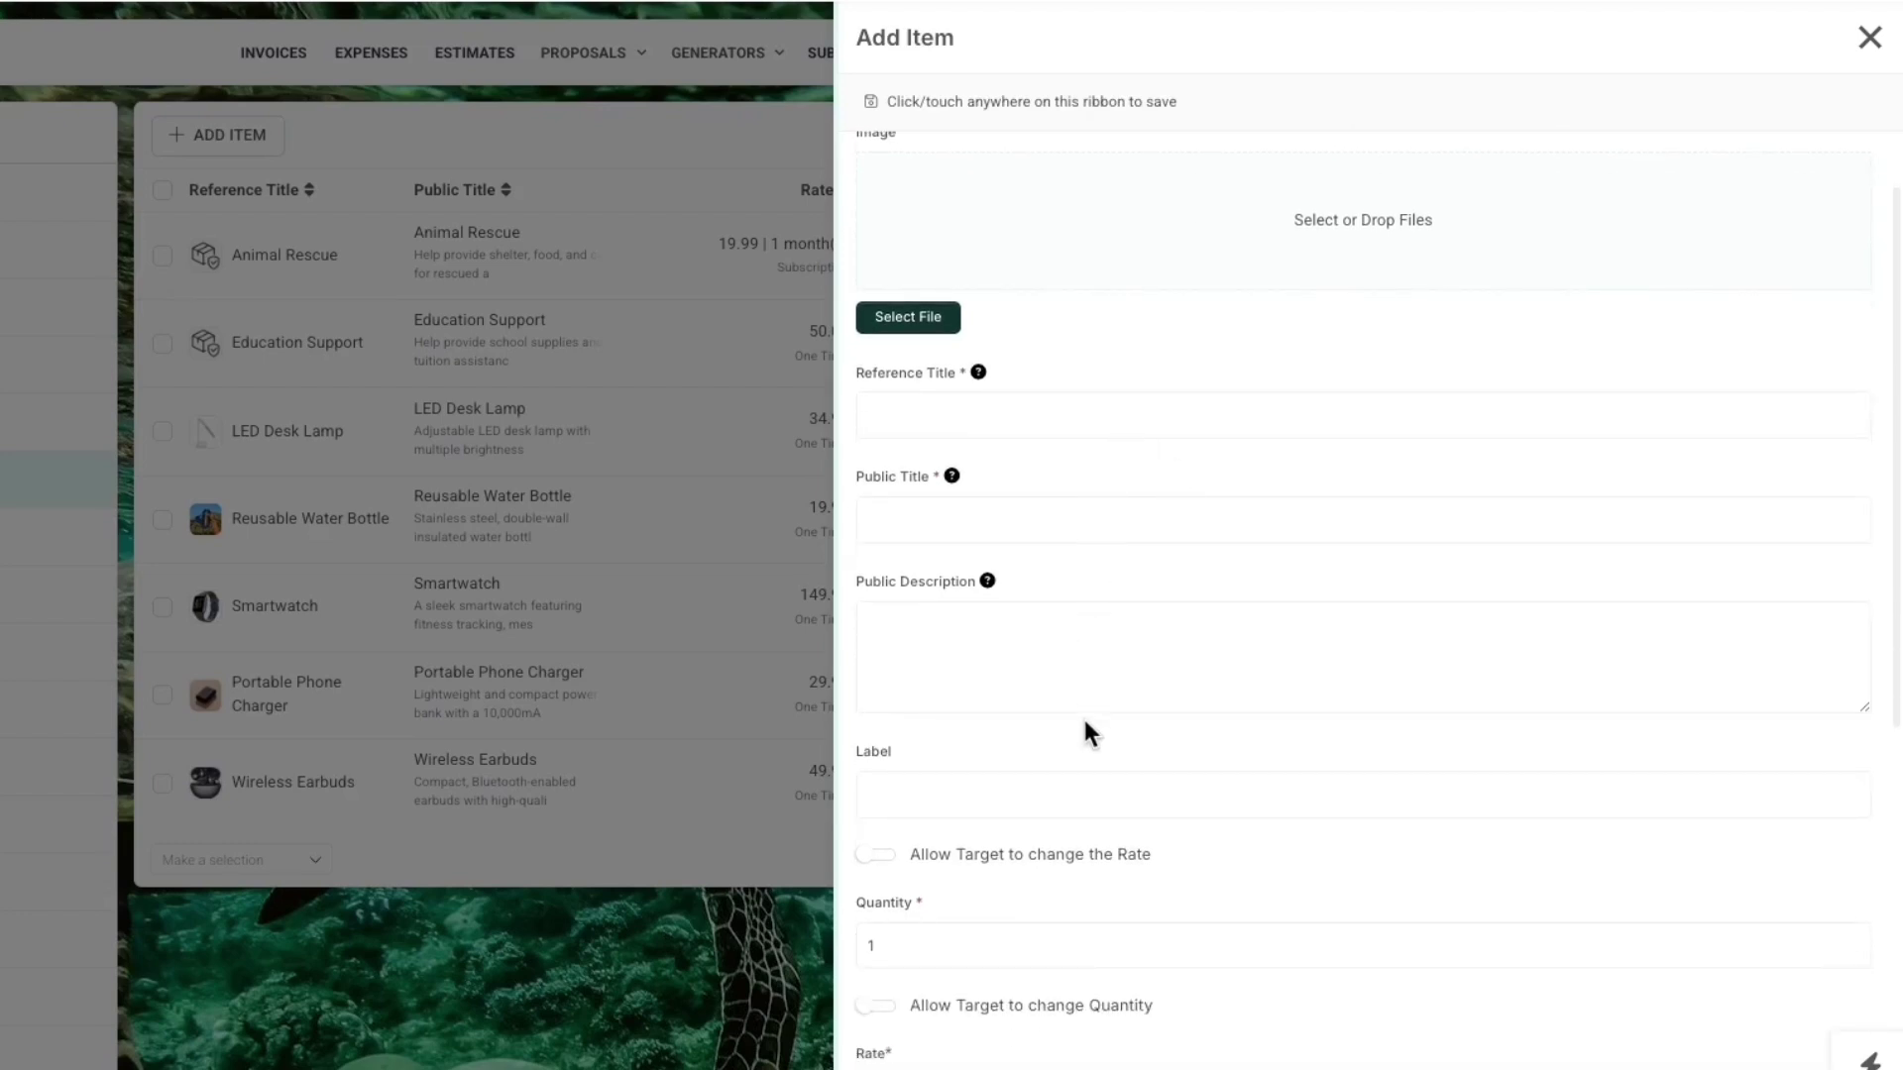
{"action": "scroll", "coordinate": [1082, 720], "scroll_direction": "down", "scroll_amount": 1}
{"action": "scroll", "coordinate": [1082, 719], "scroll_direction": "down", "scroll_amount": 3}
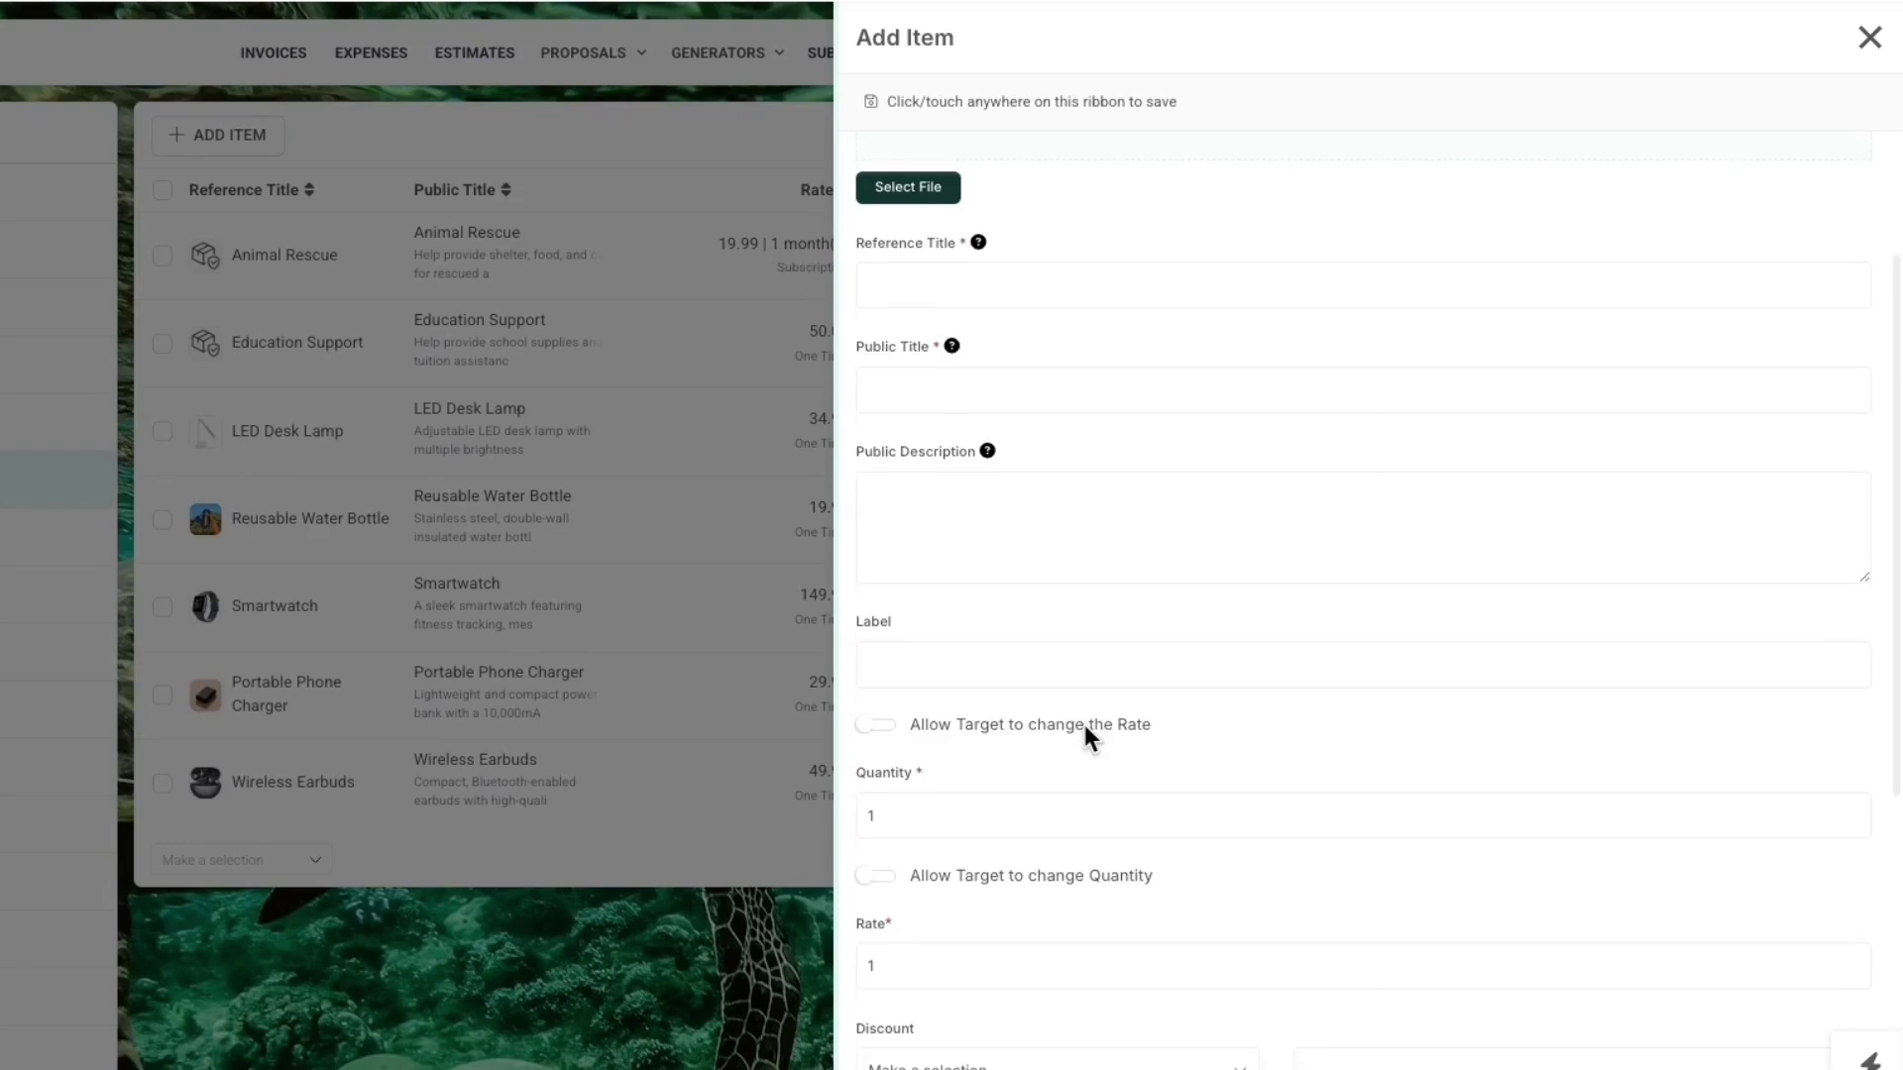
{"action": "scroll", "coordinate": [1086, 733], "scroll_direction": "down", "scroll_amount": 1}
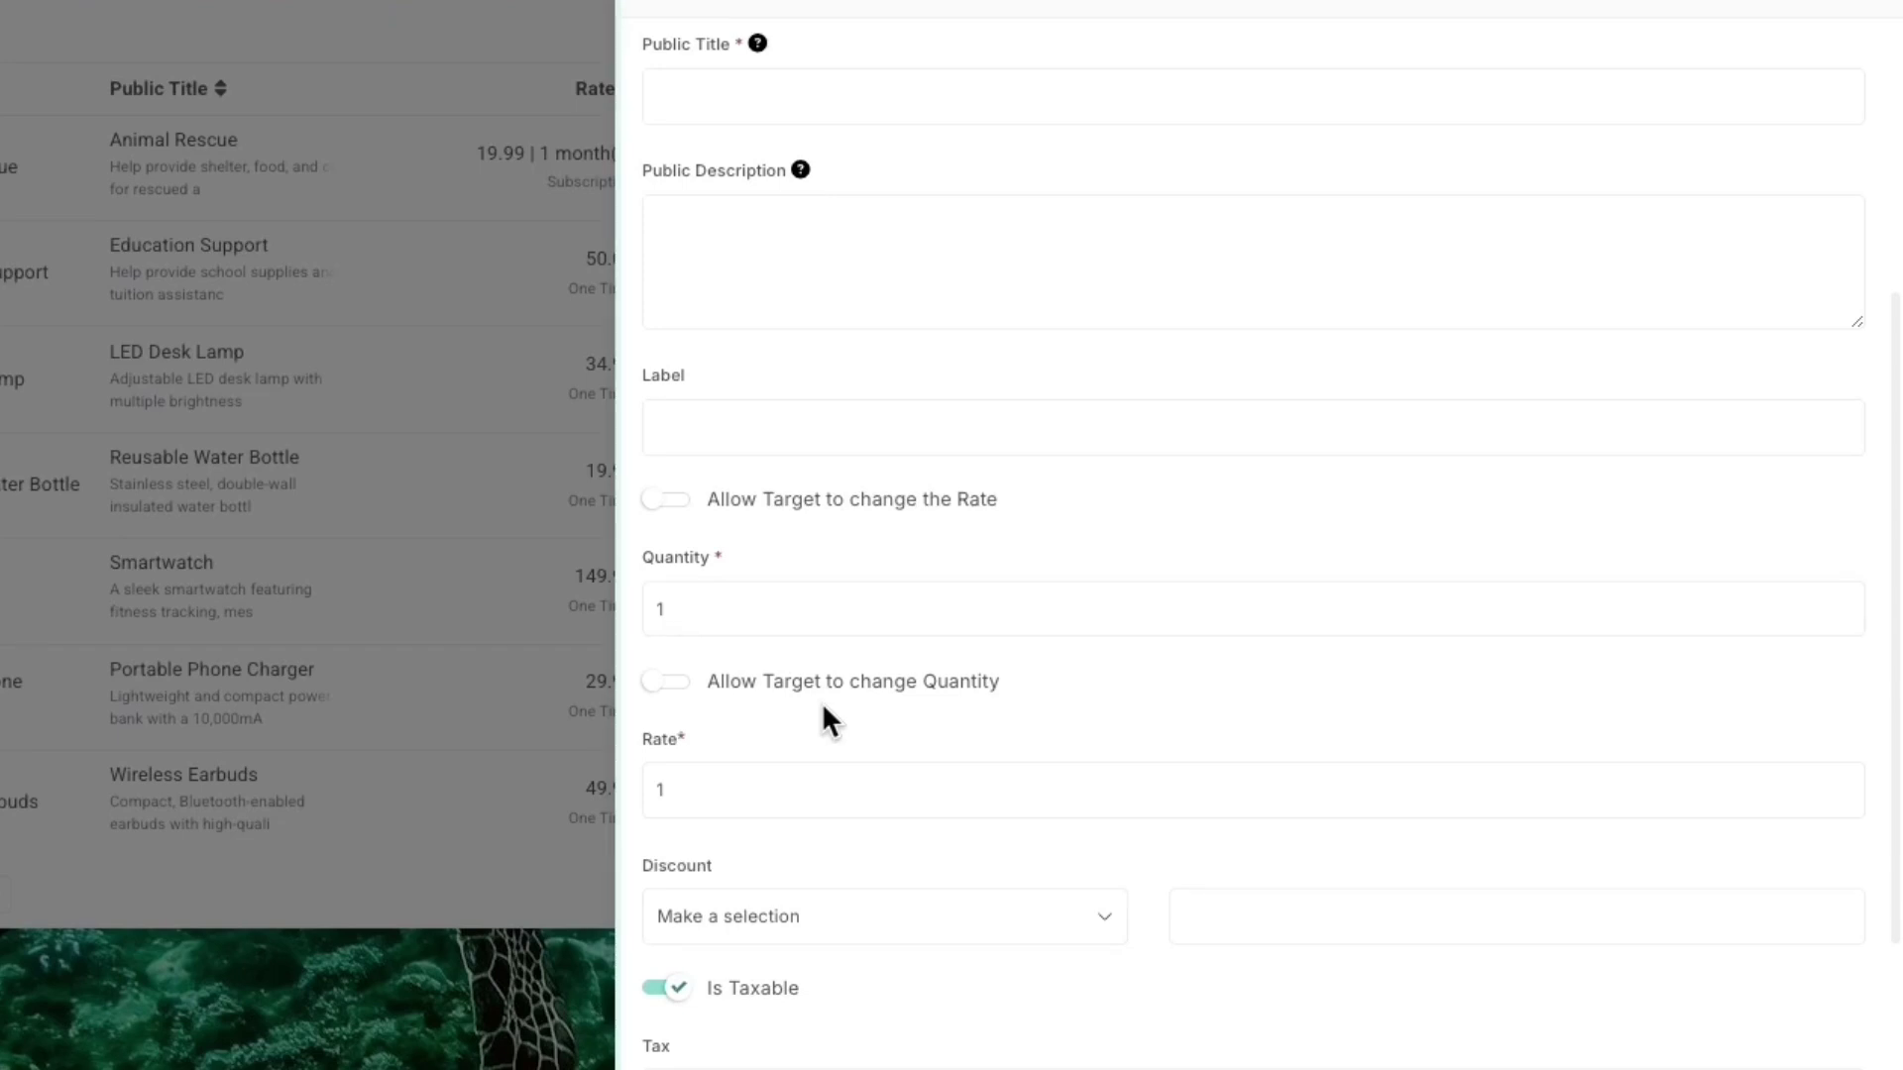
{"action": "scroll", "coordinate": [823, 706], "scroll_direction": "up", "scroll_amount": 5}
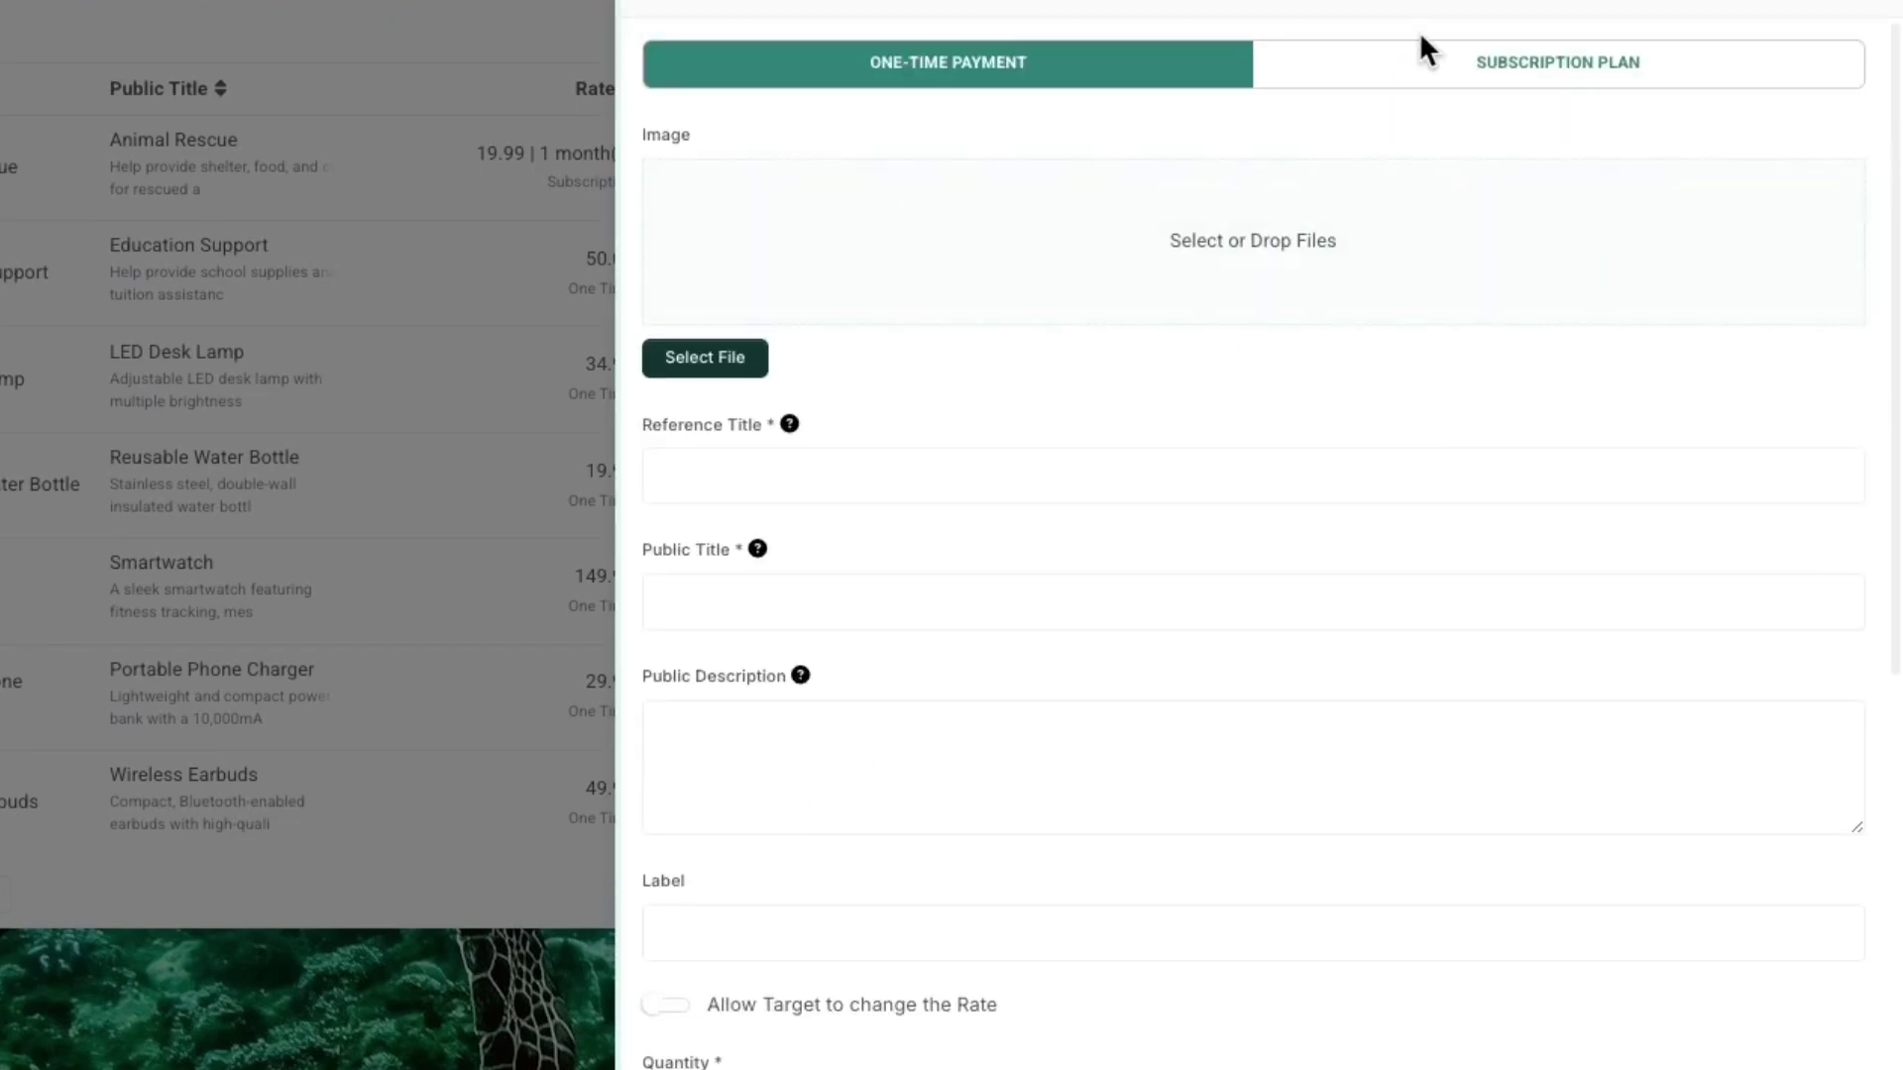
{"action": "left_click", "coordinate": [1422, 71]}
{"action": "scroll", "coordinate": [1185, 446], "scroll_direction": "down", "scroll_amount": 6}
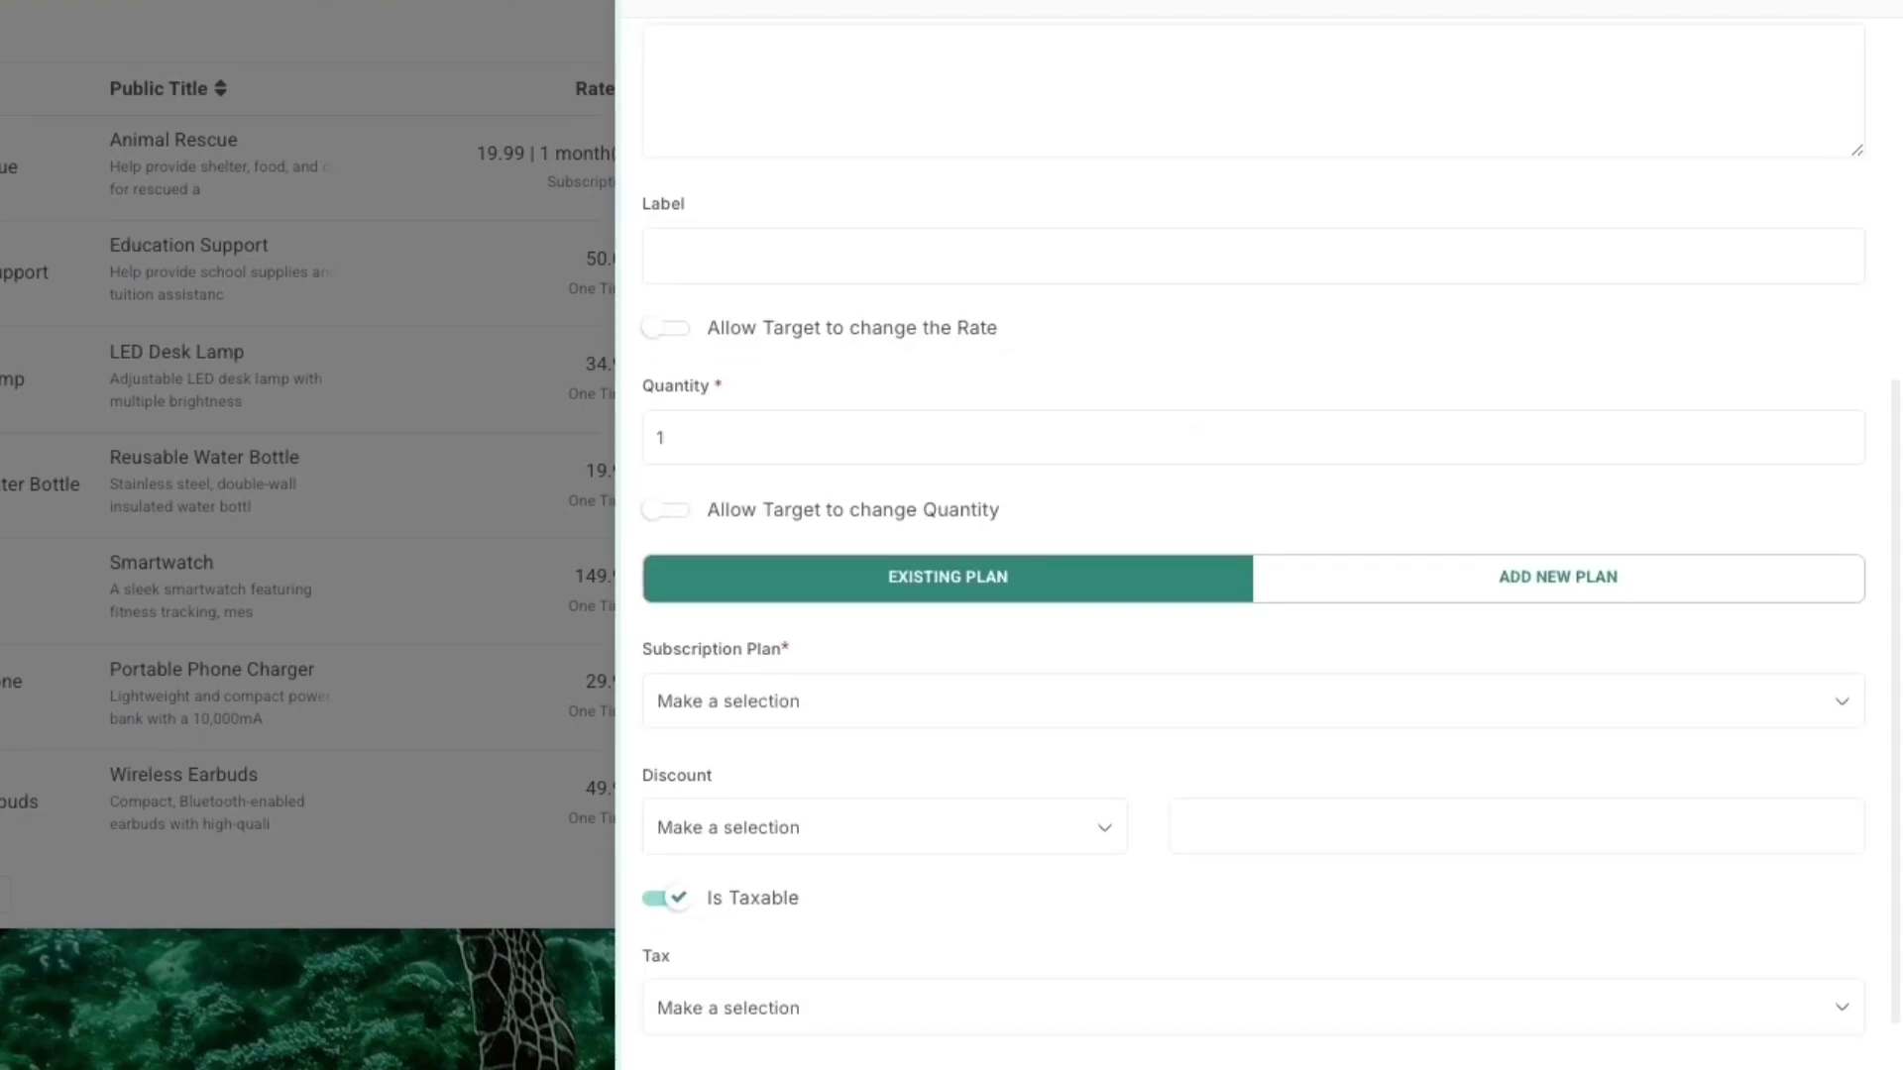
{"action": "left_click", "coordinate": [1550, 594]}
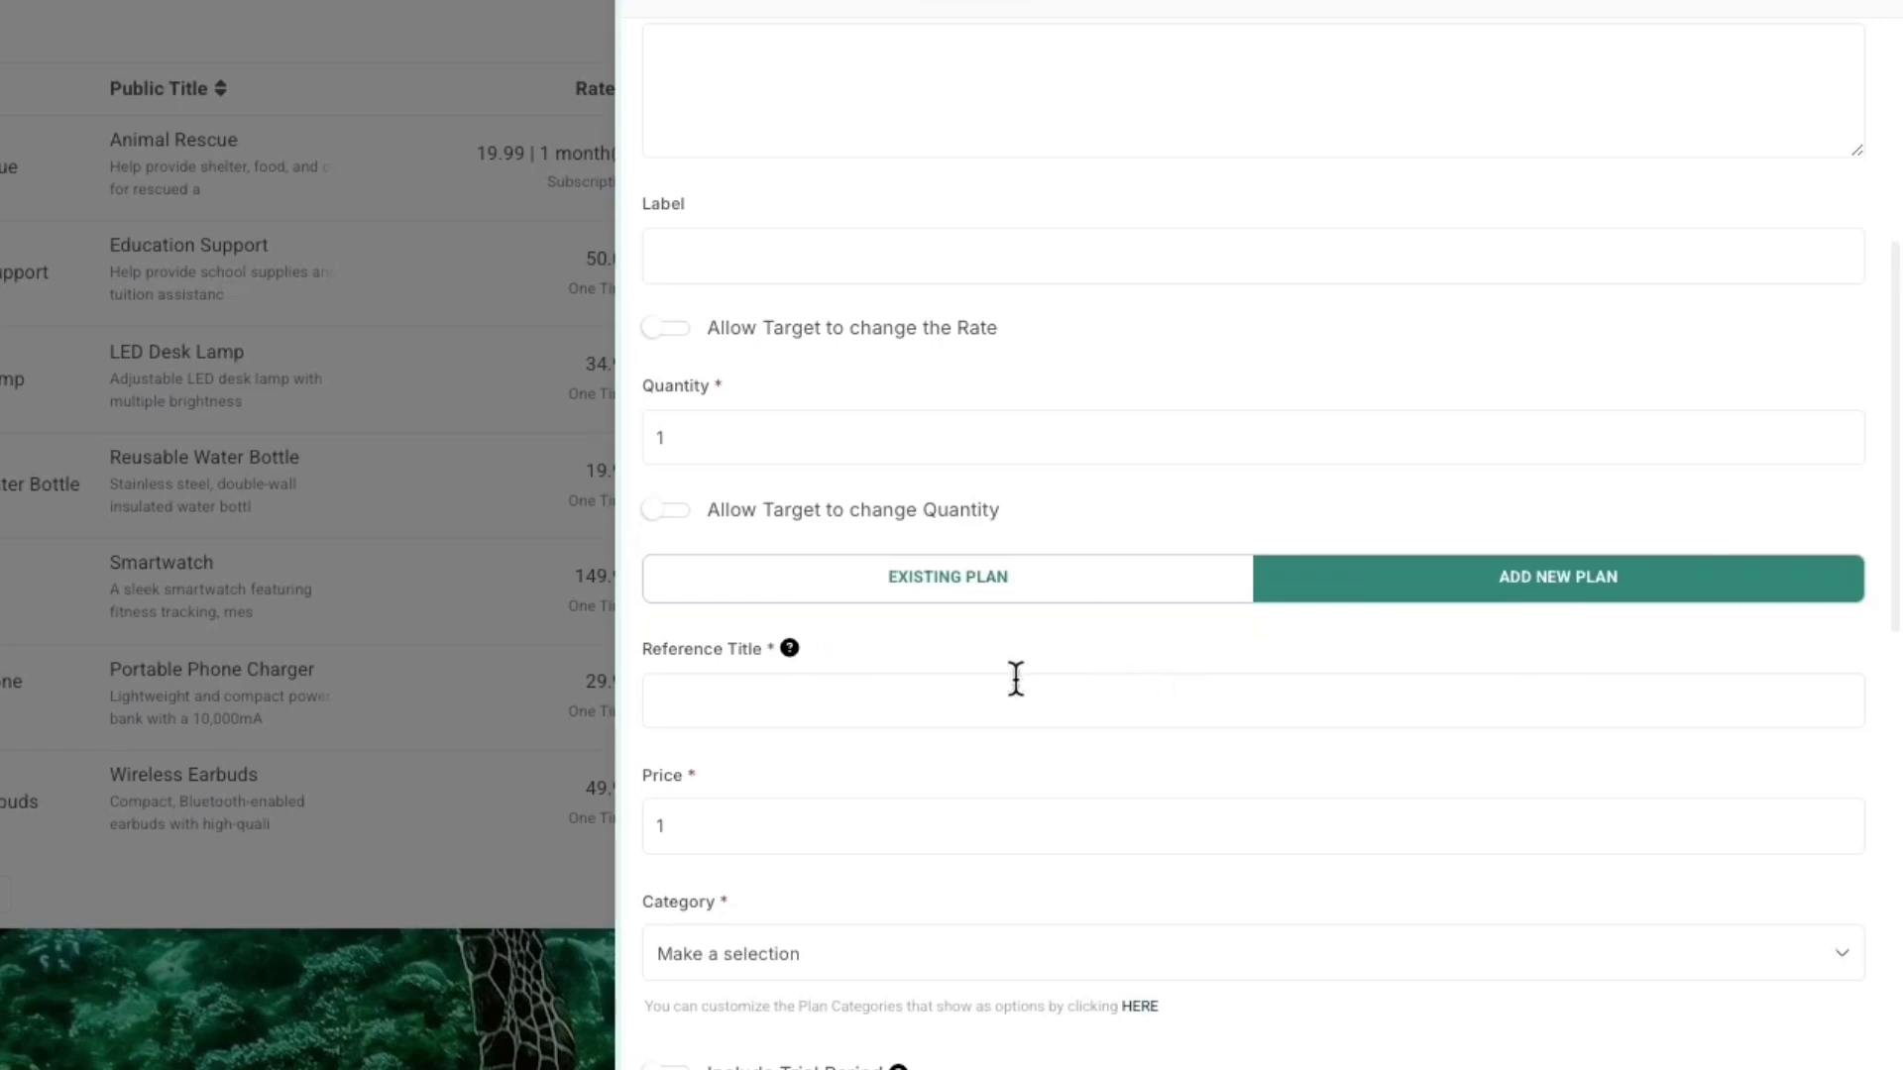
{"action": "scroll", "coordinate": [994, 714], "scroll_direction": "down", "scroll_amount": 2}
{"action": "scroll", "coordinate": [992, 731], "scroll_direction": "down", "scroll_amount": 1}
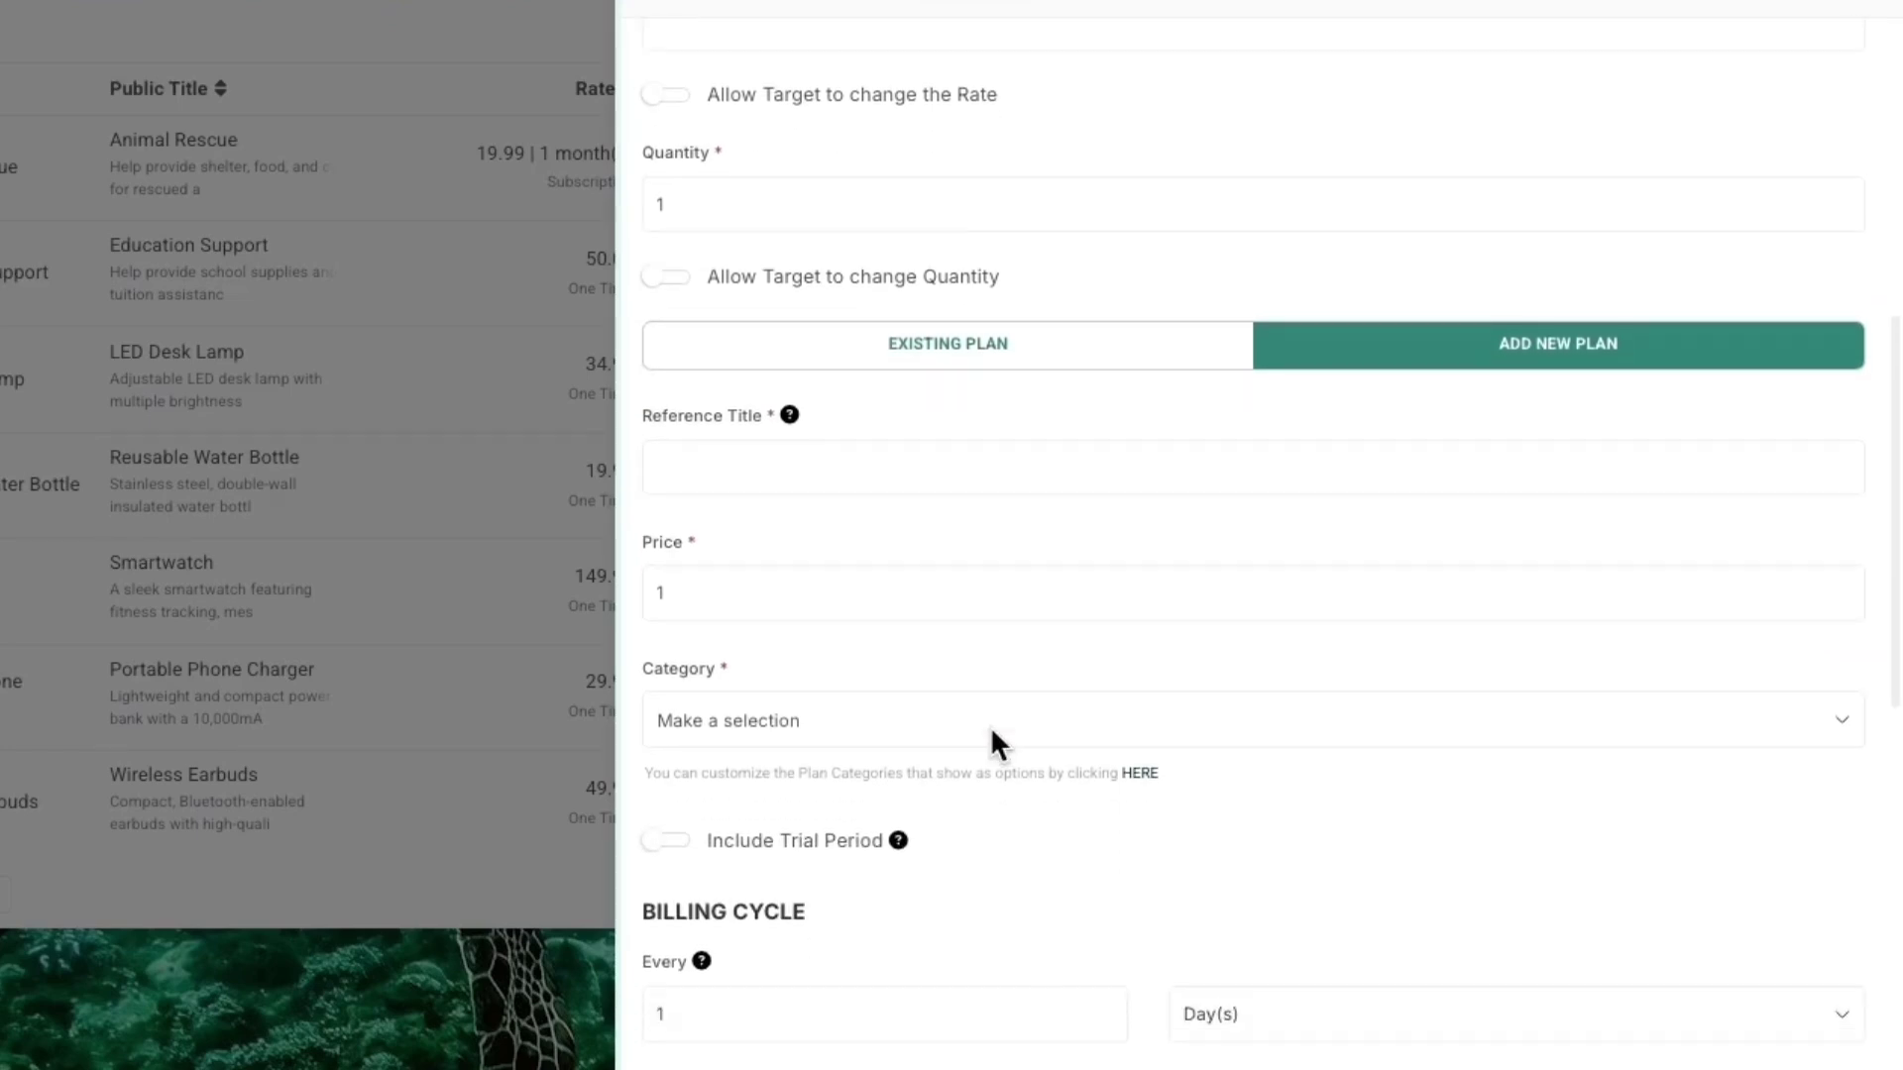
{"action": "scroll", "coordinate": [982, 642], "scroll_direction": "down", "scroll_amount": 1}
{"action": "scroll", "coordinate": [981, 638], "scroll_direction": "down", "scroll_amount": 8}
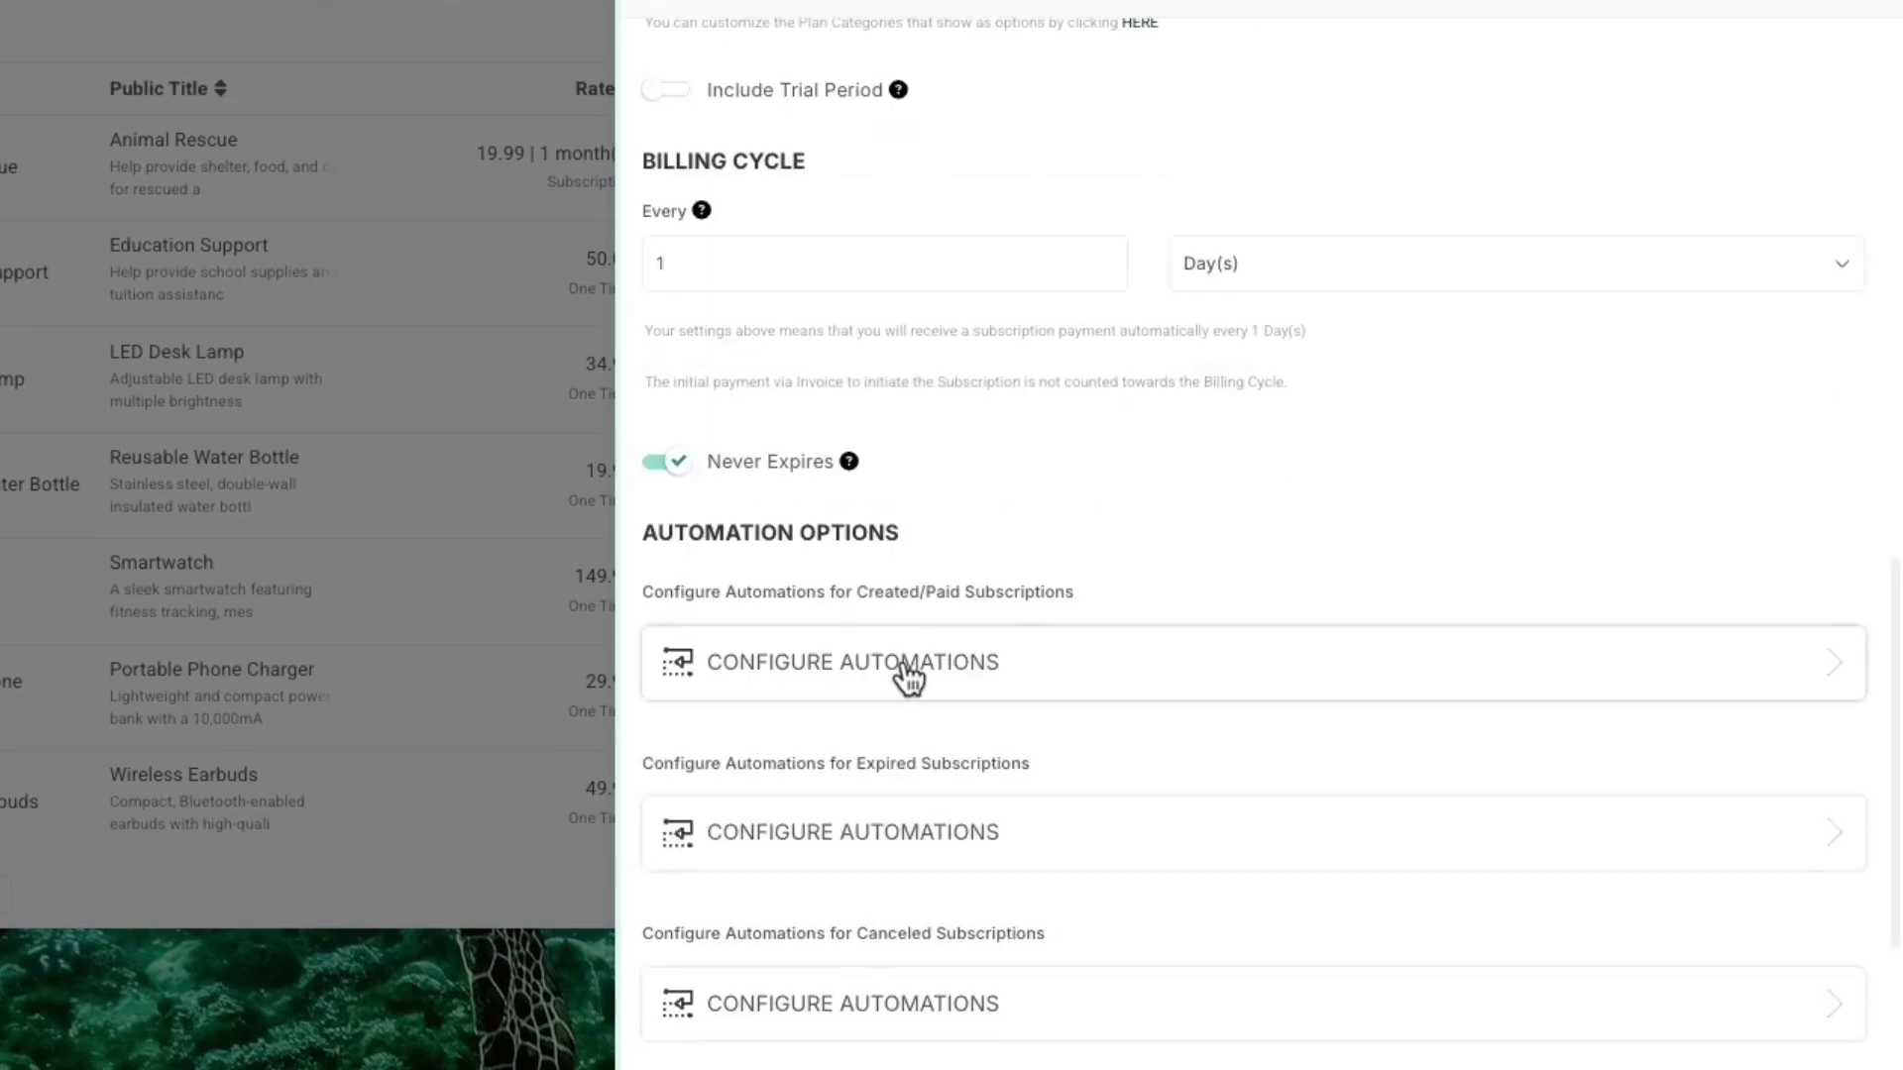
{"action": "scroll", "coordinate": [890, 811], "scroll_direction": "down", "scroll_amount": 4}
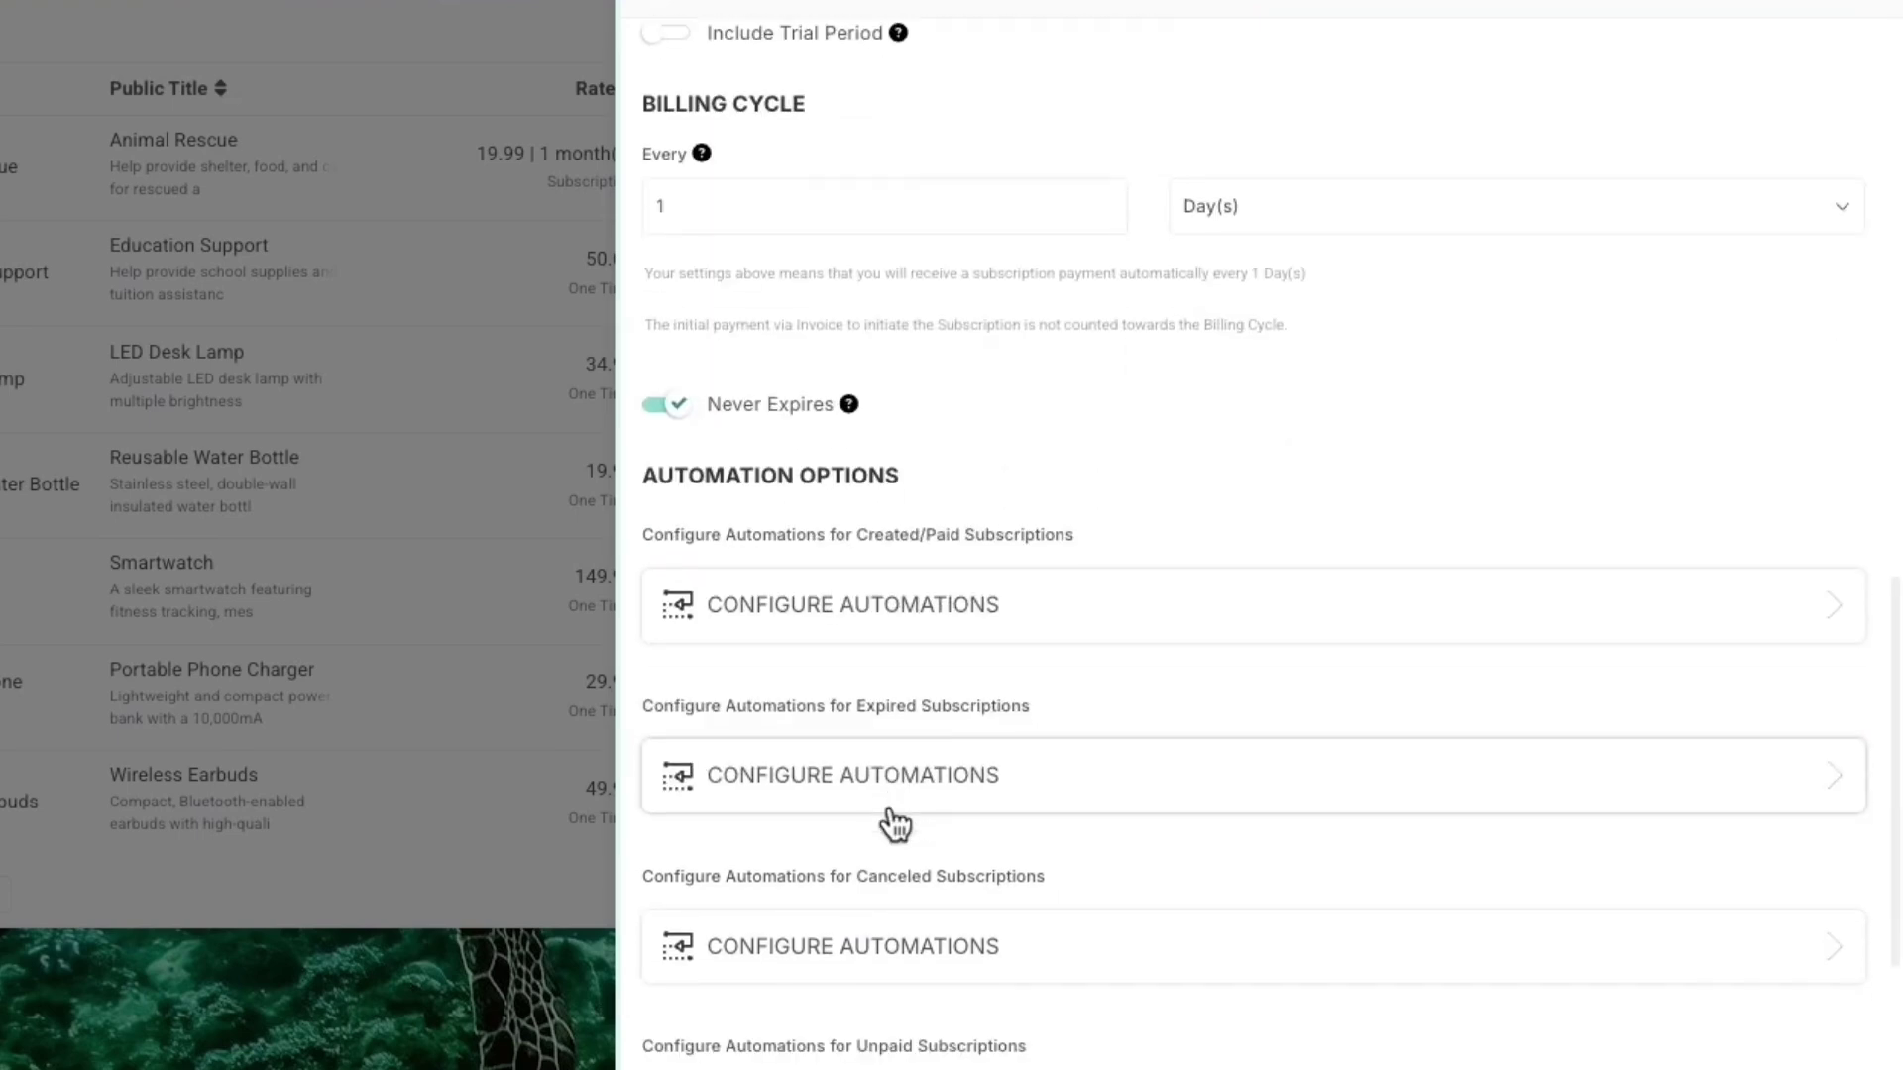
{"action": "scroll", "coordinate": [889, 804], "scroll_direction": "down", "scroll_amount": 8}
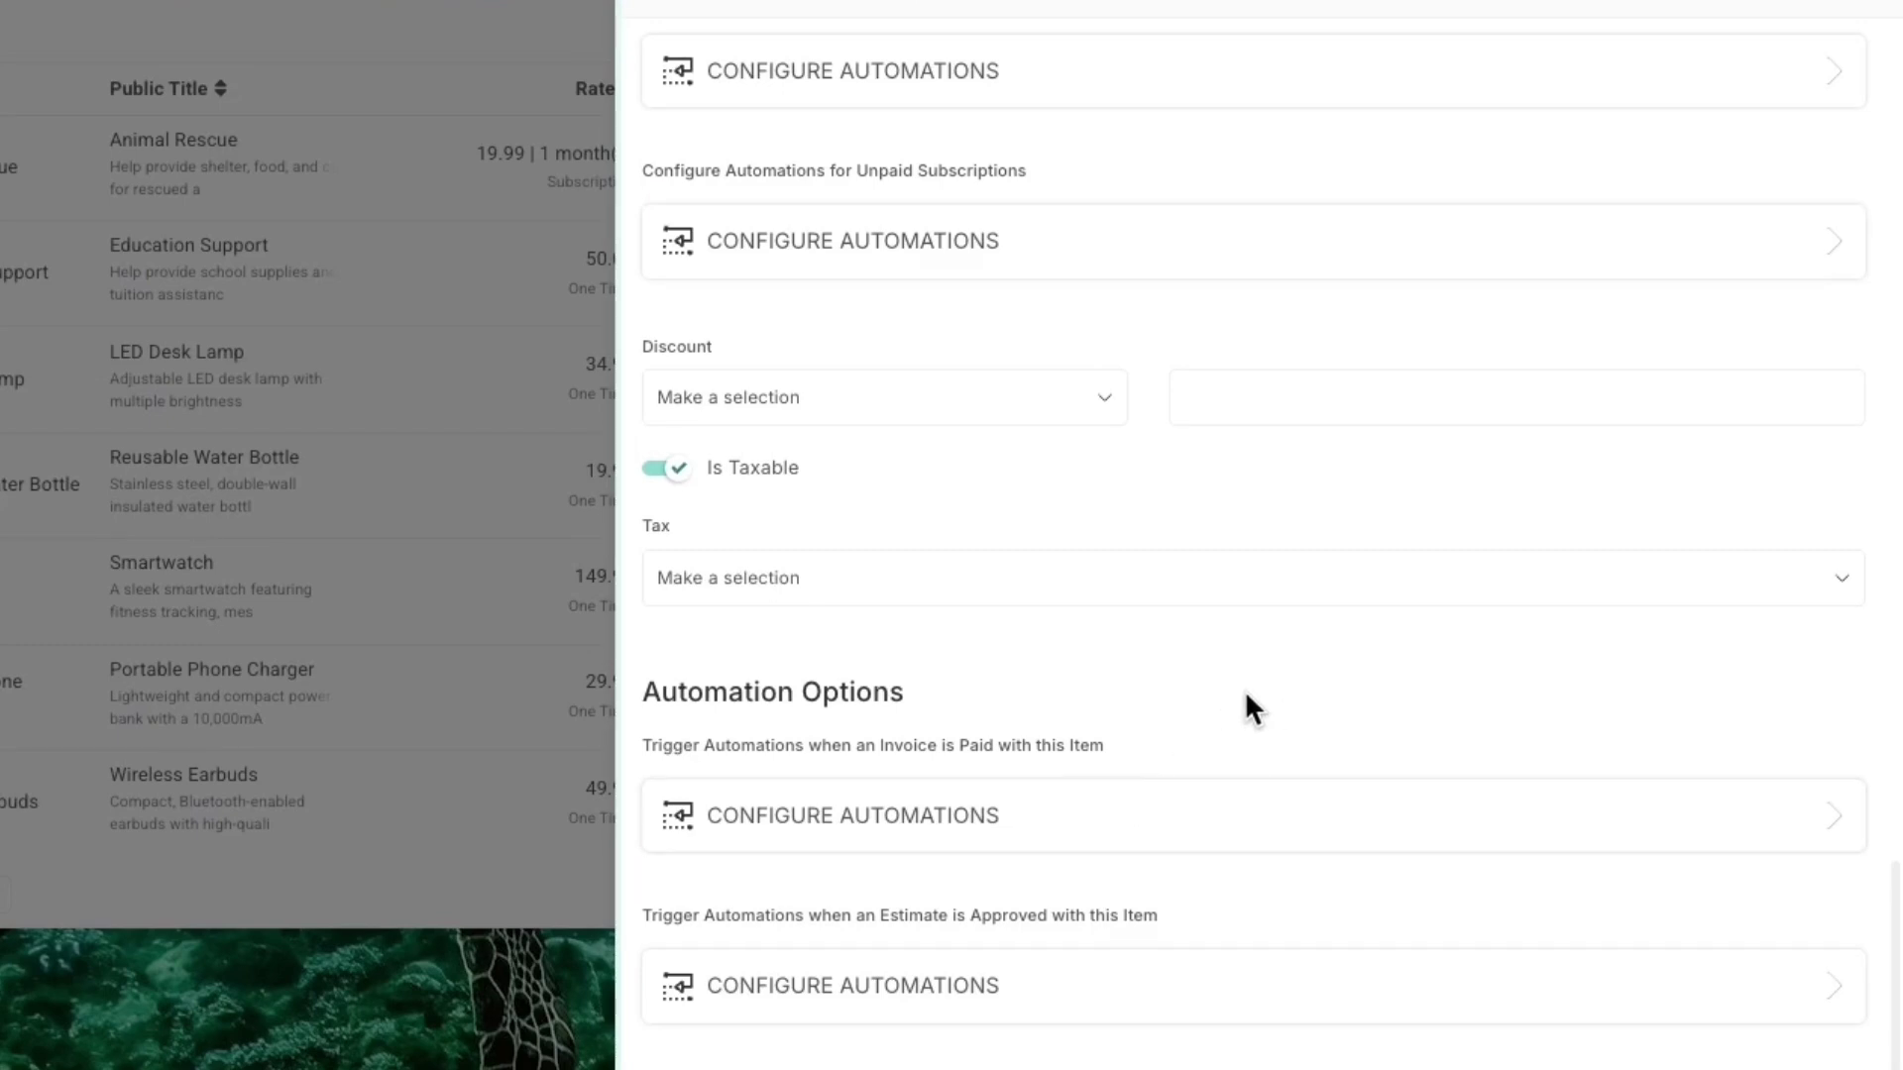
{"action": "scroll", "coordinate": [1247, 699], "scroll_direction": "up", "scroll_amount": 8}
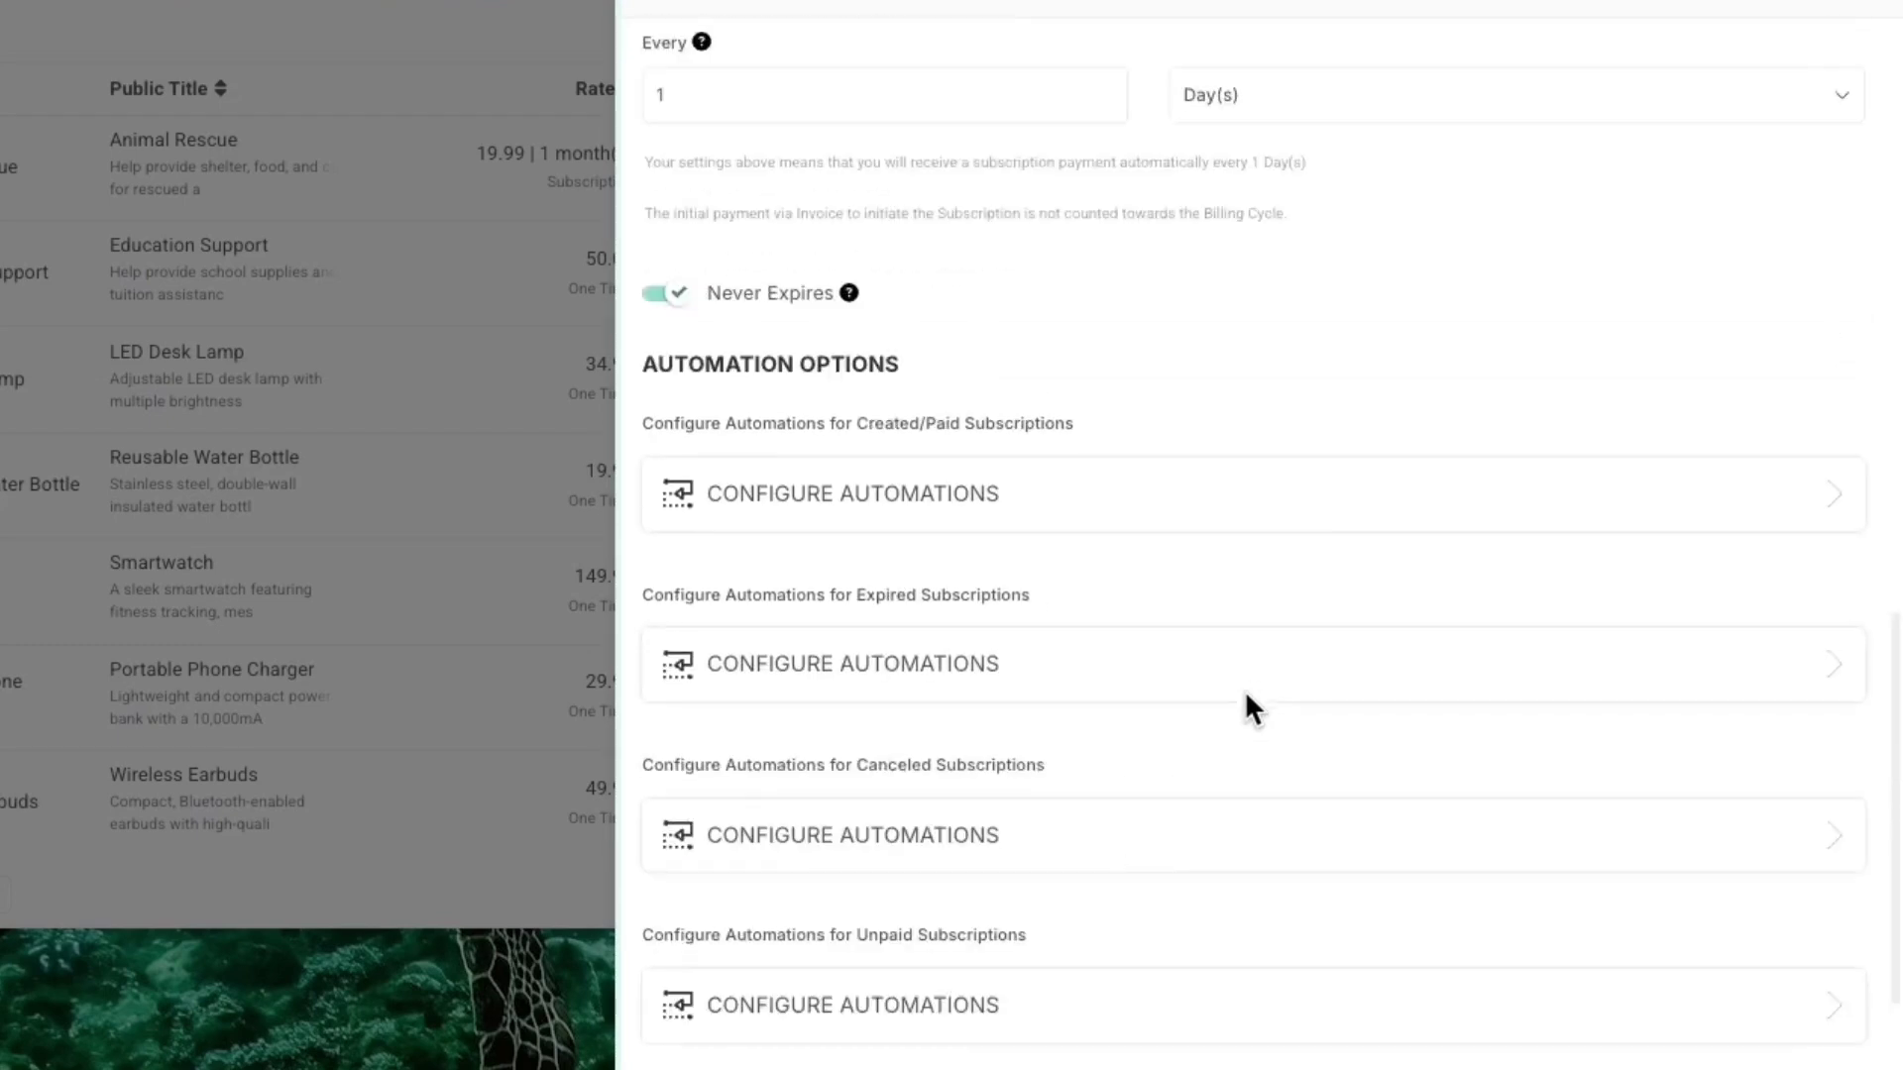
{"action": "scroll", "coordinate": [1244, 690], "scroll_direction": "up", "scroll_amount": 16}
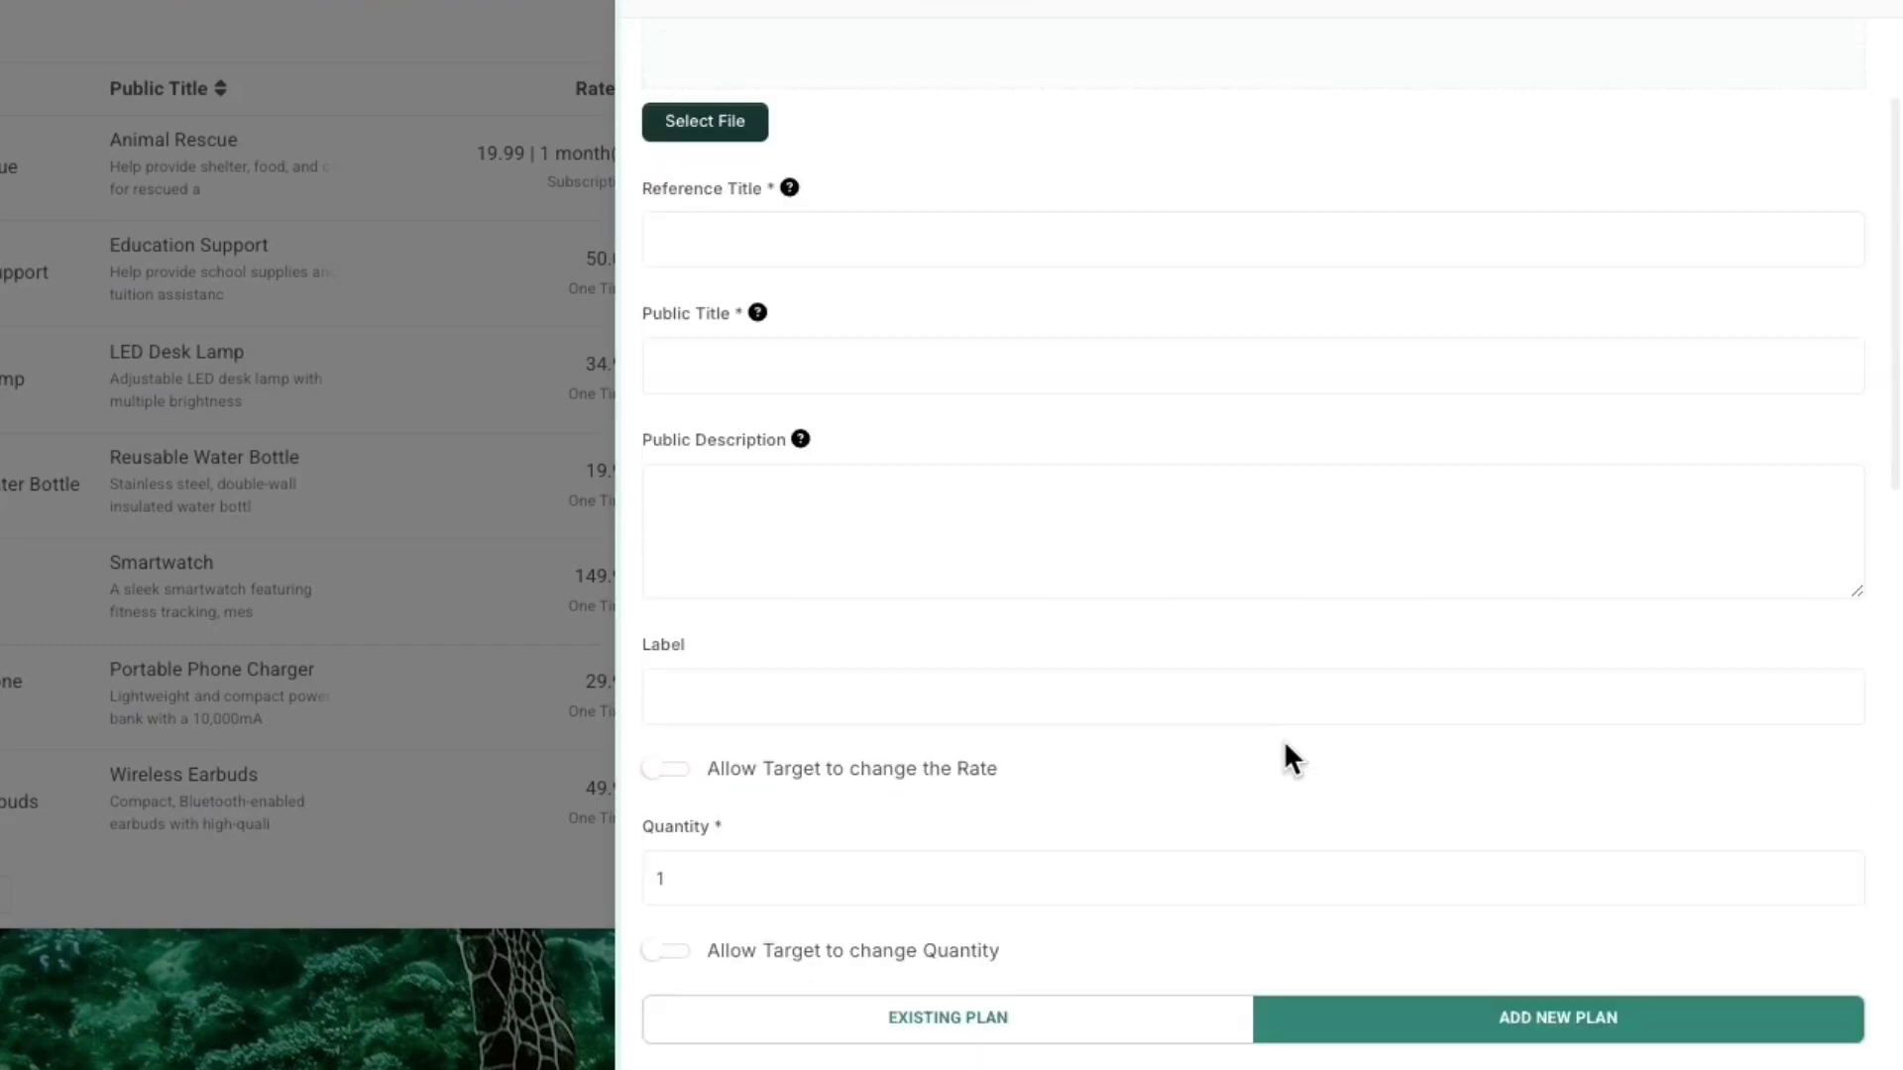
{"action": "scroll", "coordinate": [1472, 997], "scroll_direction": "down", "scroll_amount": 2}
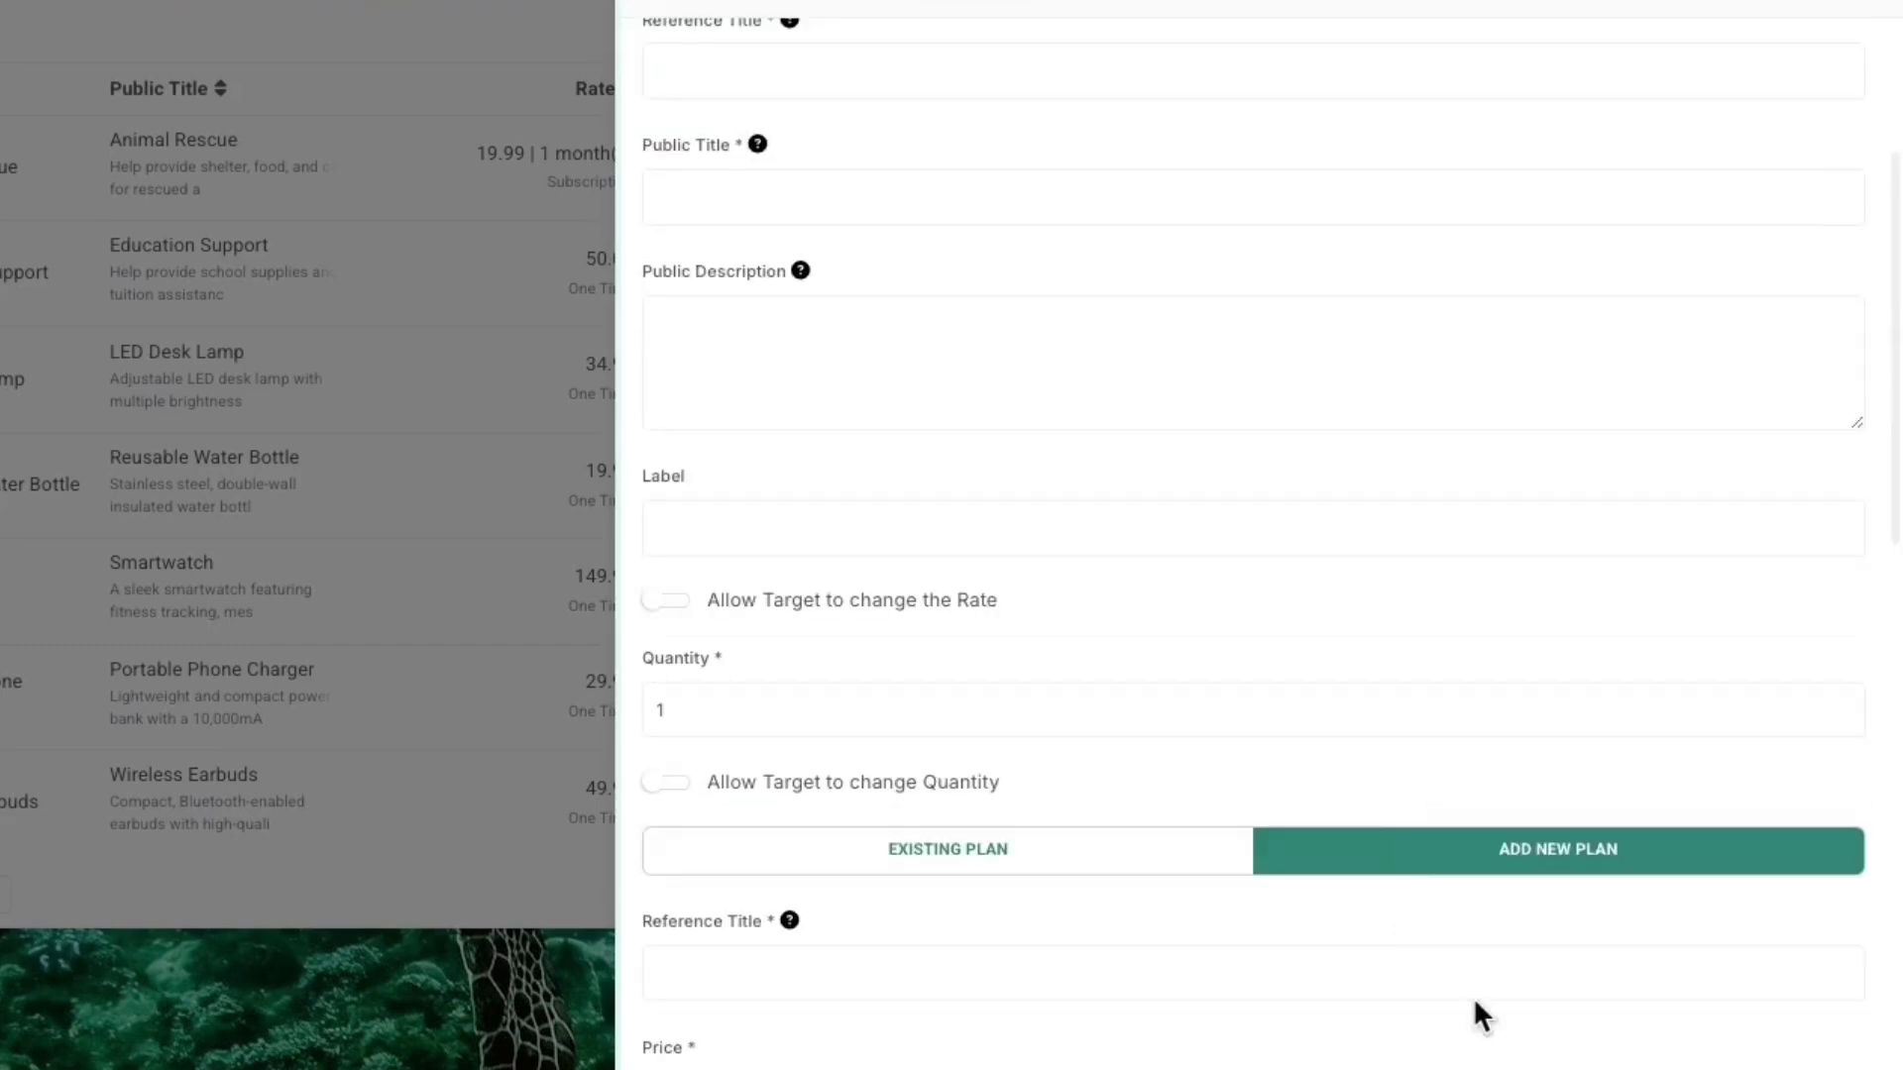
{"action": "scroll", "coordinate": [1491, 939], "scroll_direction": "down", "scroll_amount": 7}
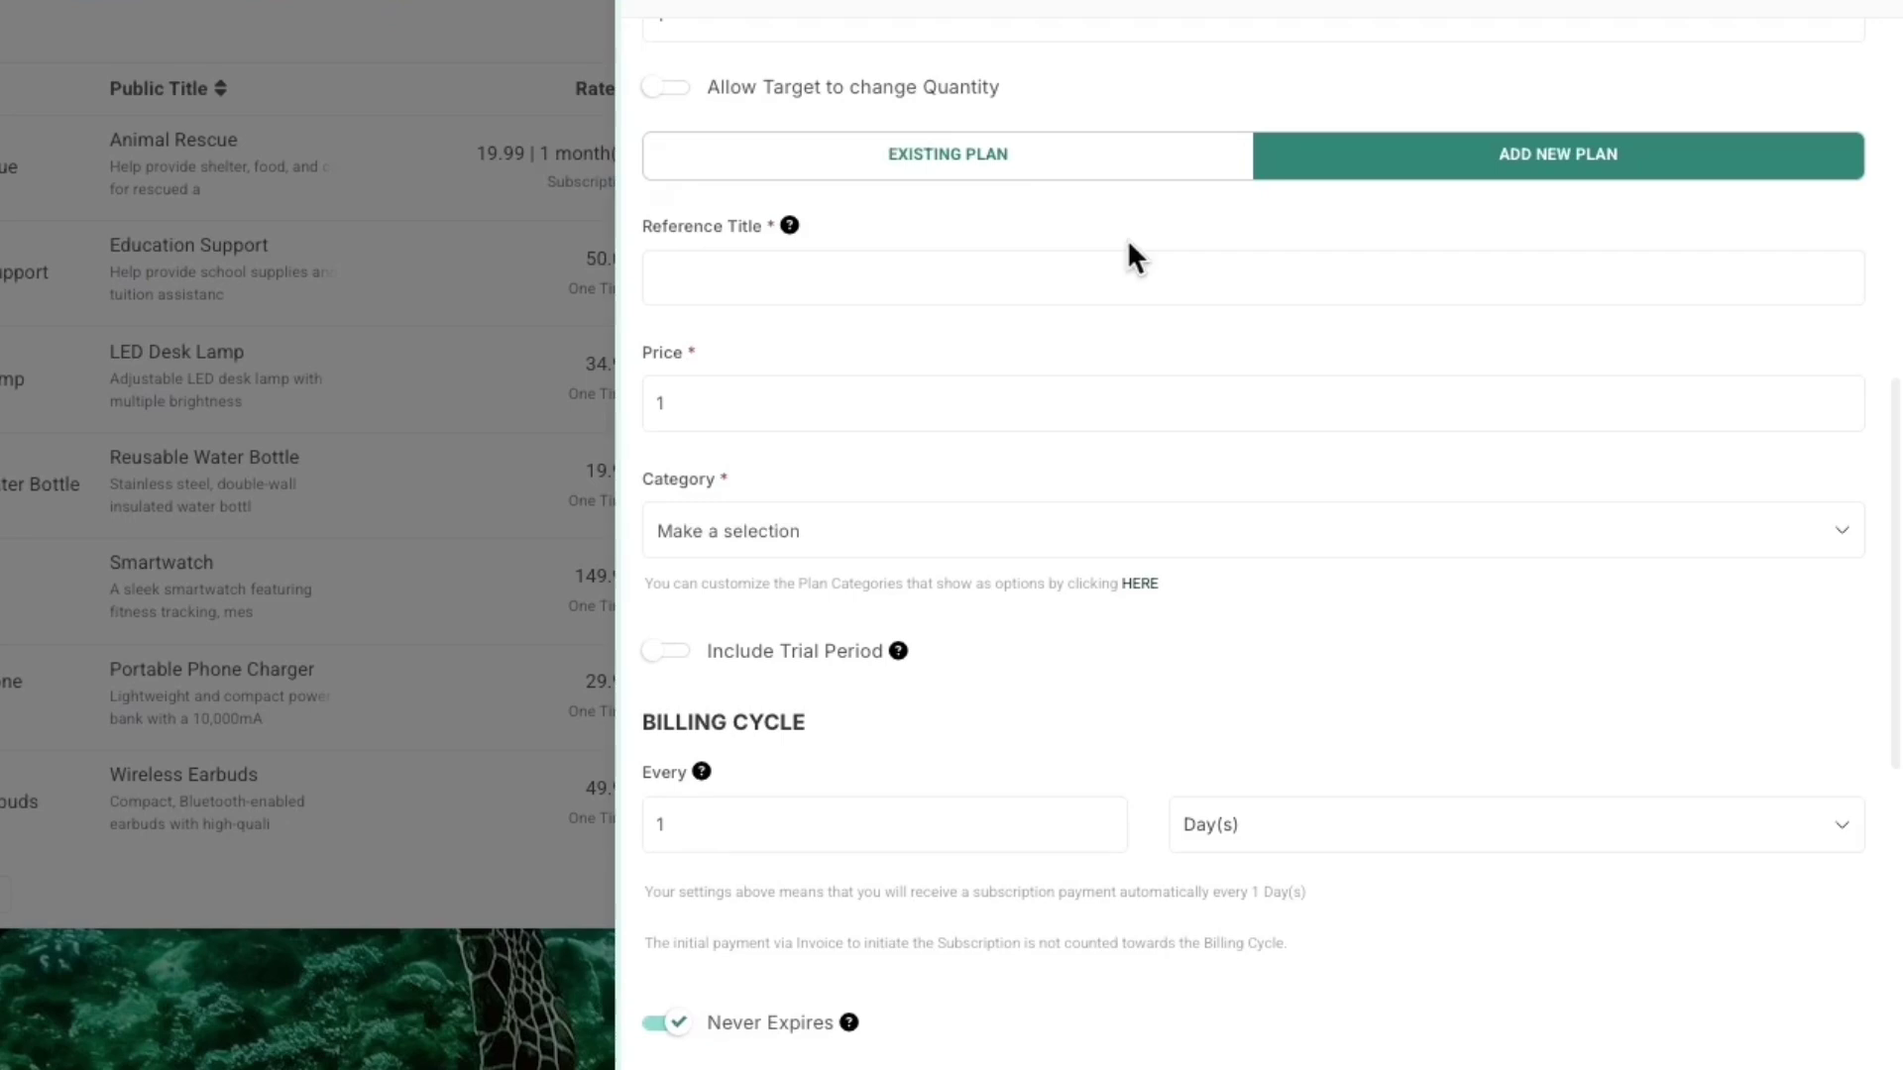
Step: Attach the existing $34.99/week subscription plan to the item
{"action": "left_click", "coordinate": [992, 171]}
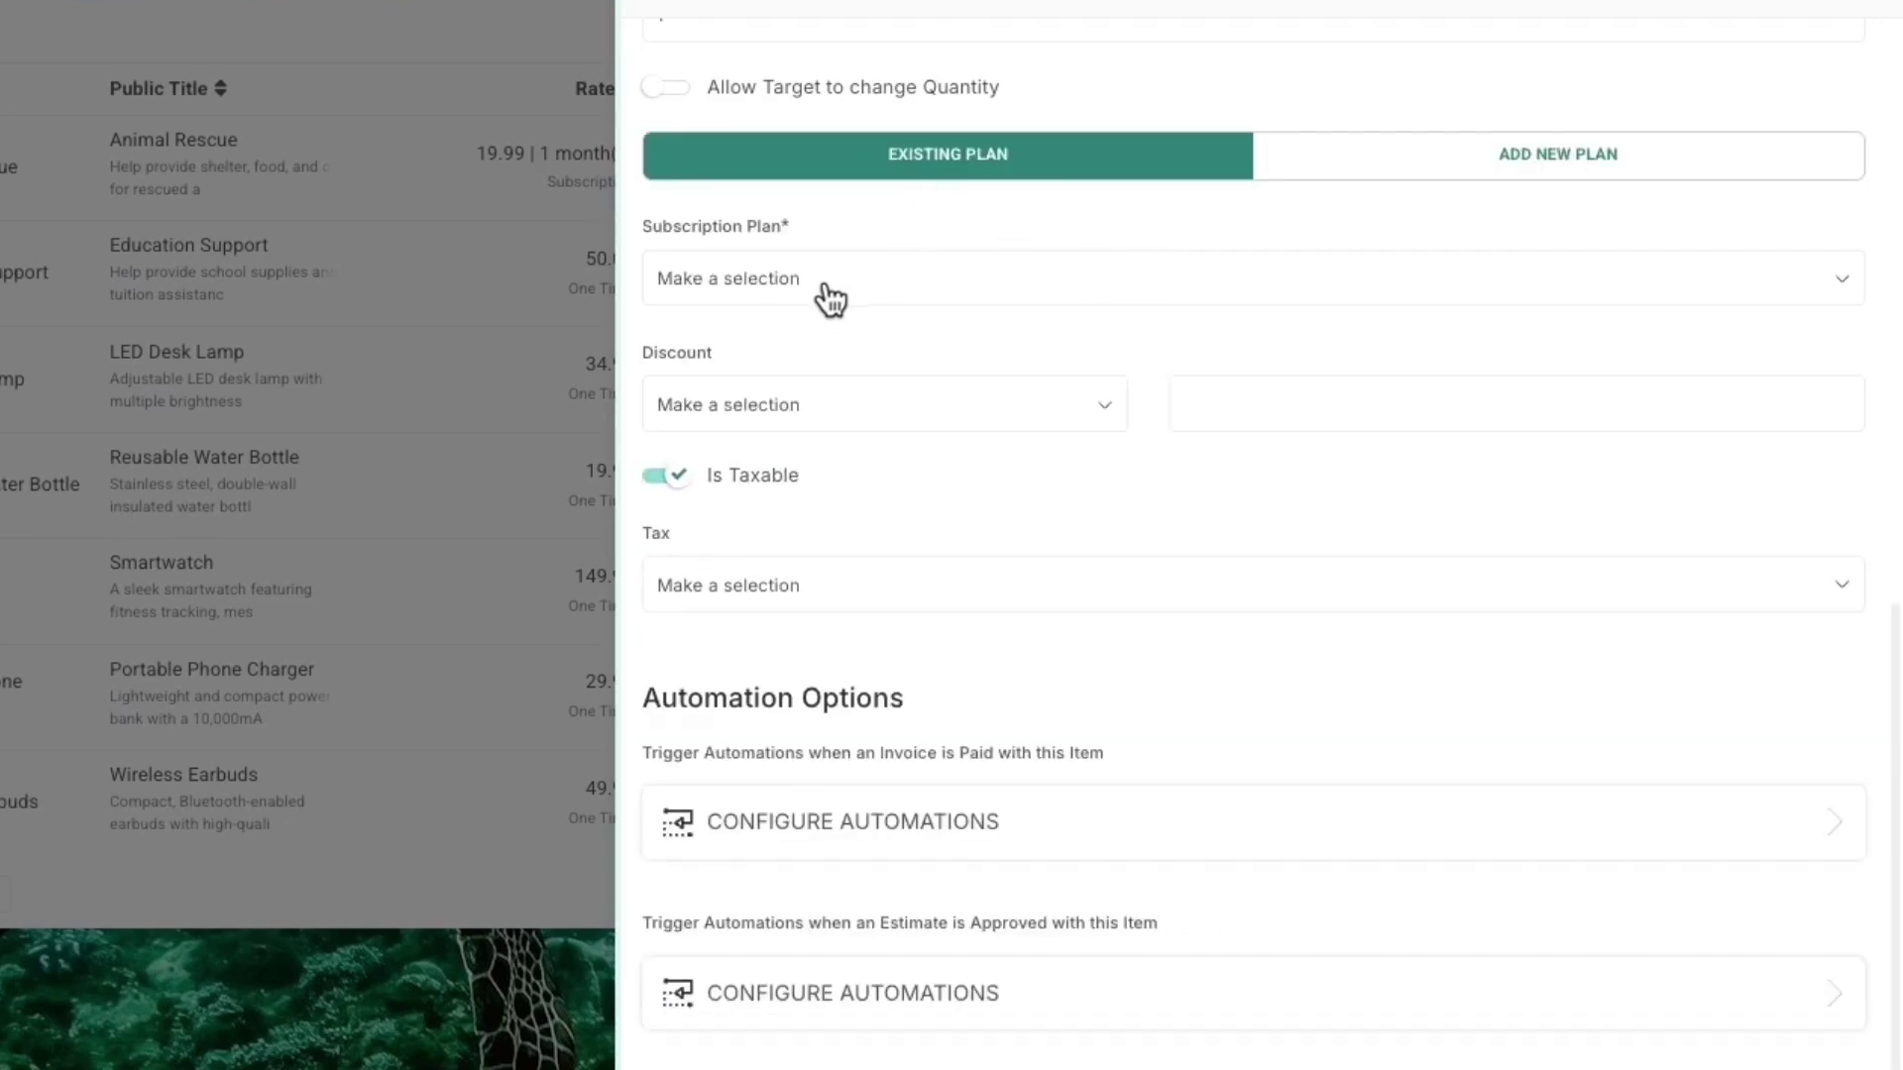
{"action": "left_click", "coordinate": [793, 289]}
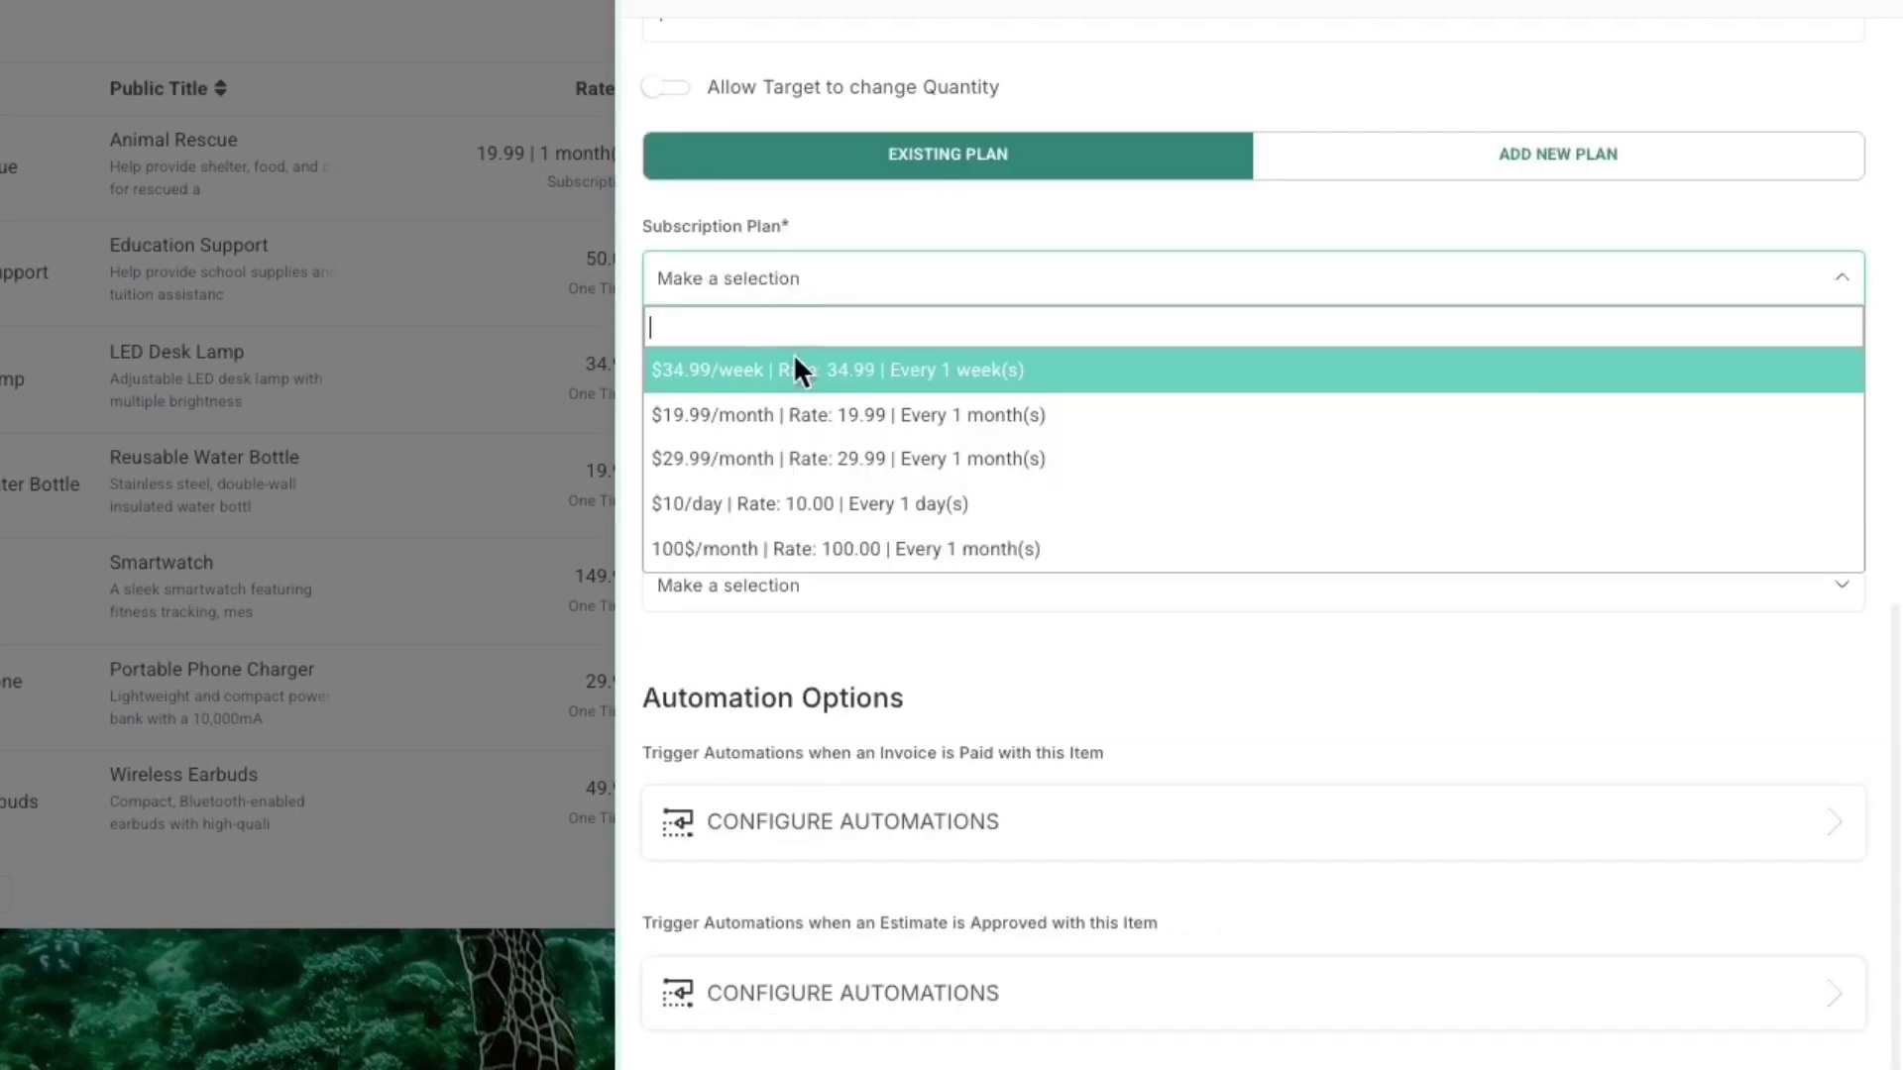
{"action": "left_click", "coordinate": [793, 373]}
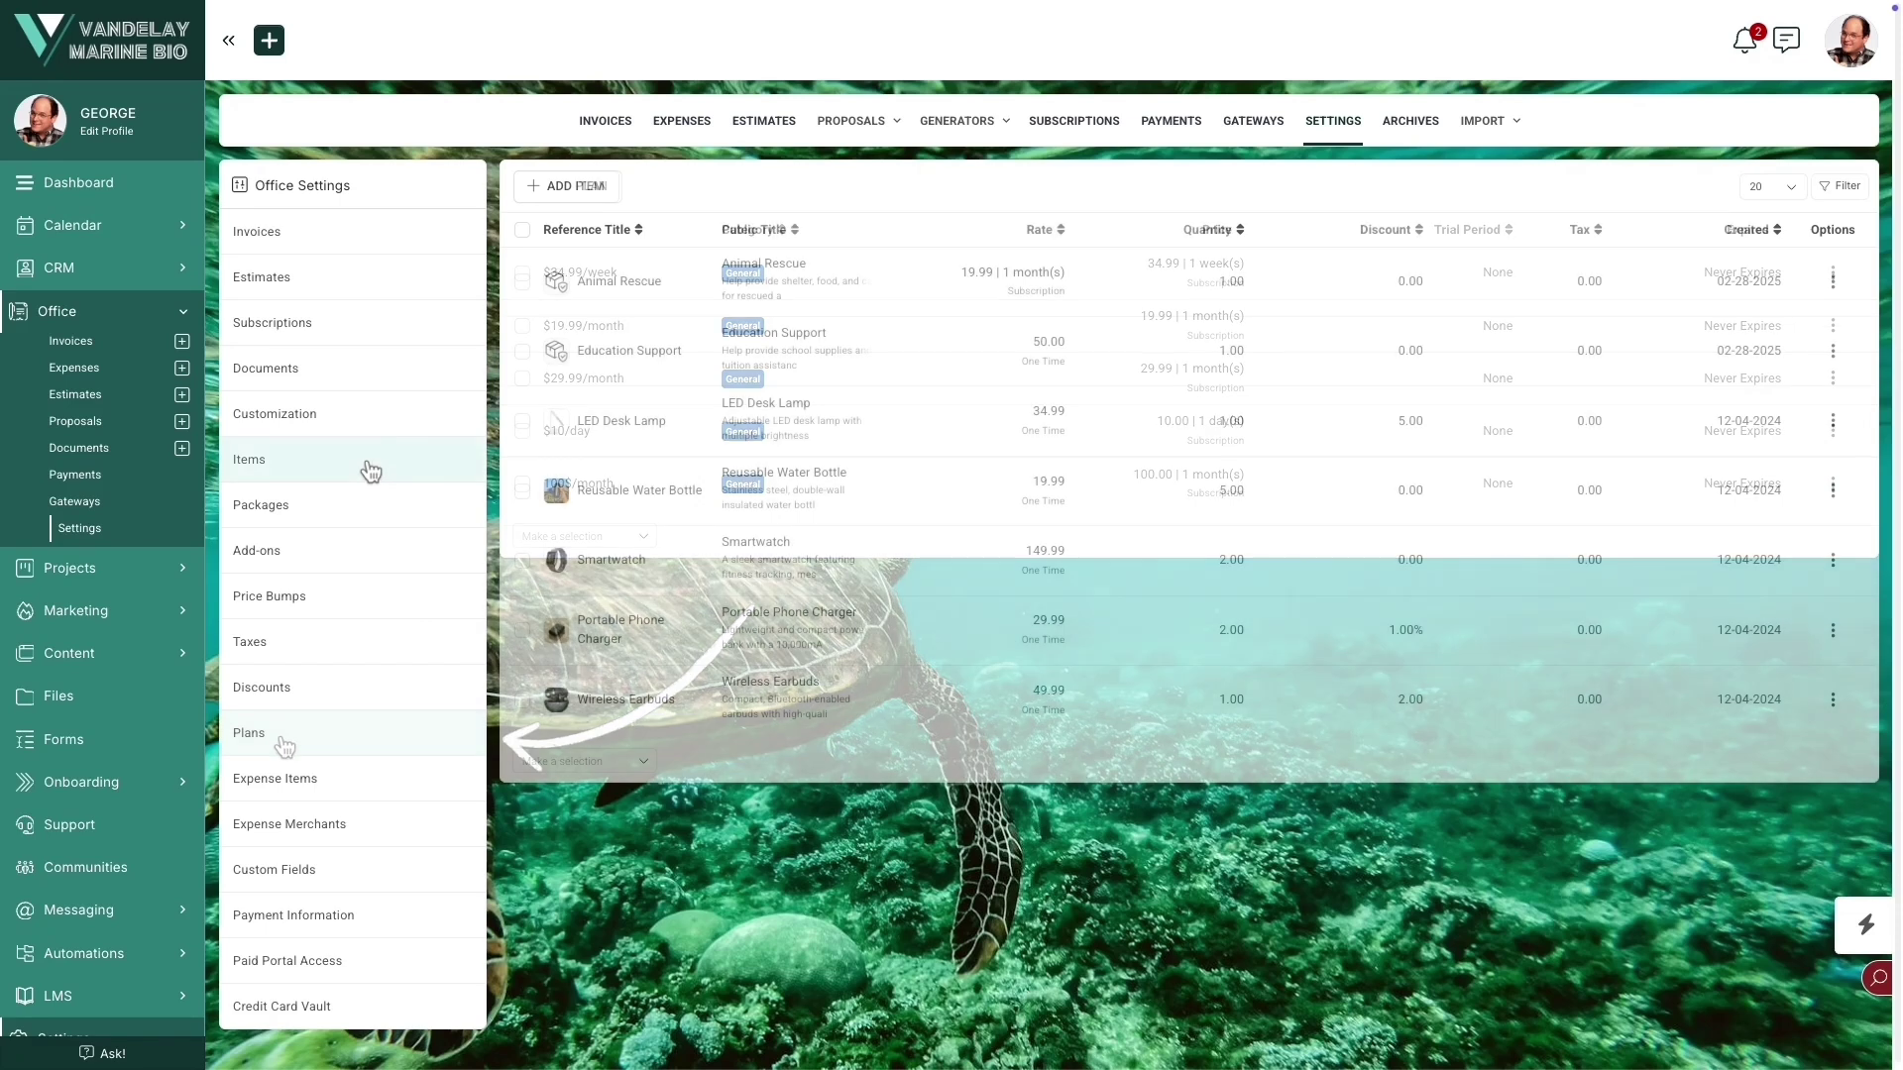
Step: Show the Packages settings list with its three saved packages
{"action": "left_click", "coordinate": [277, 513]}
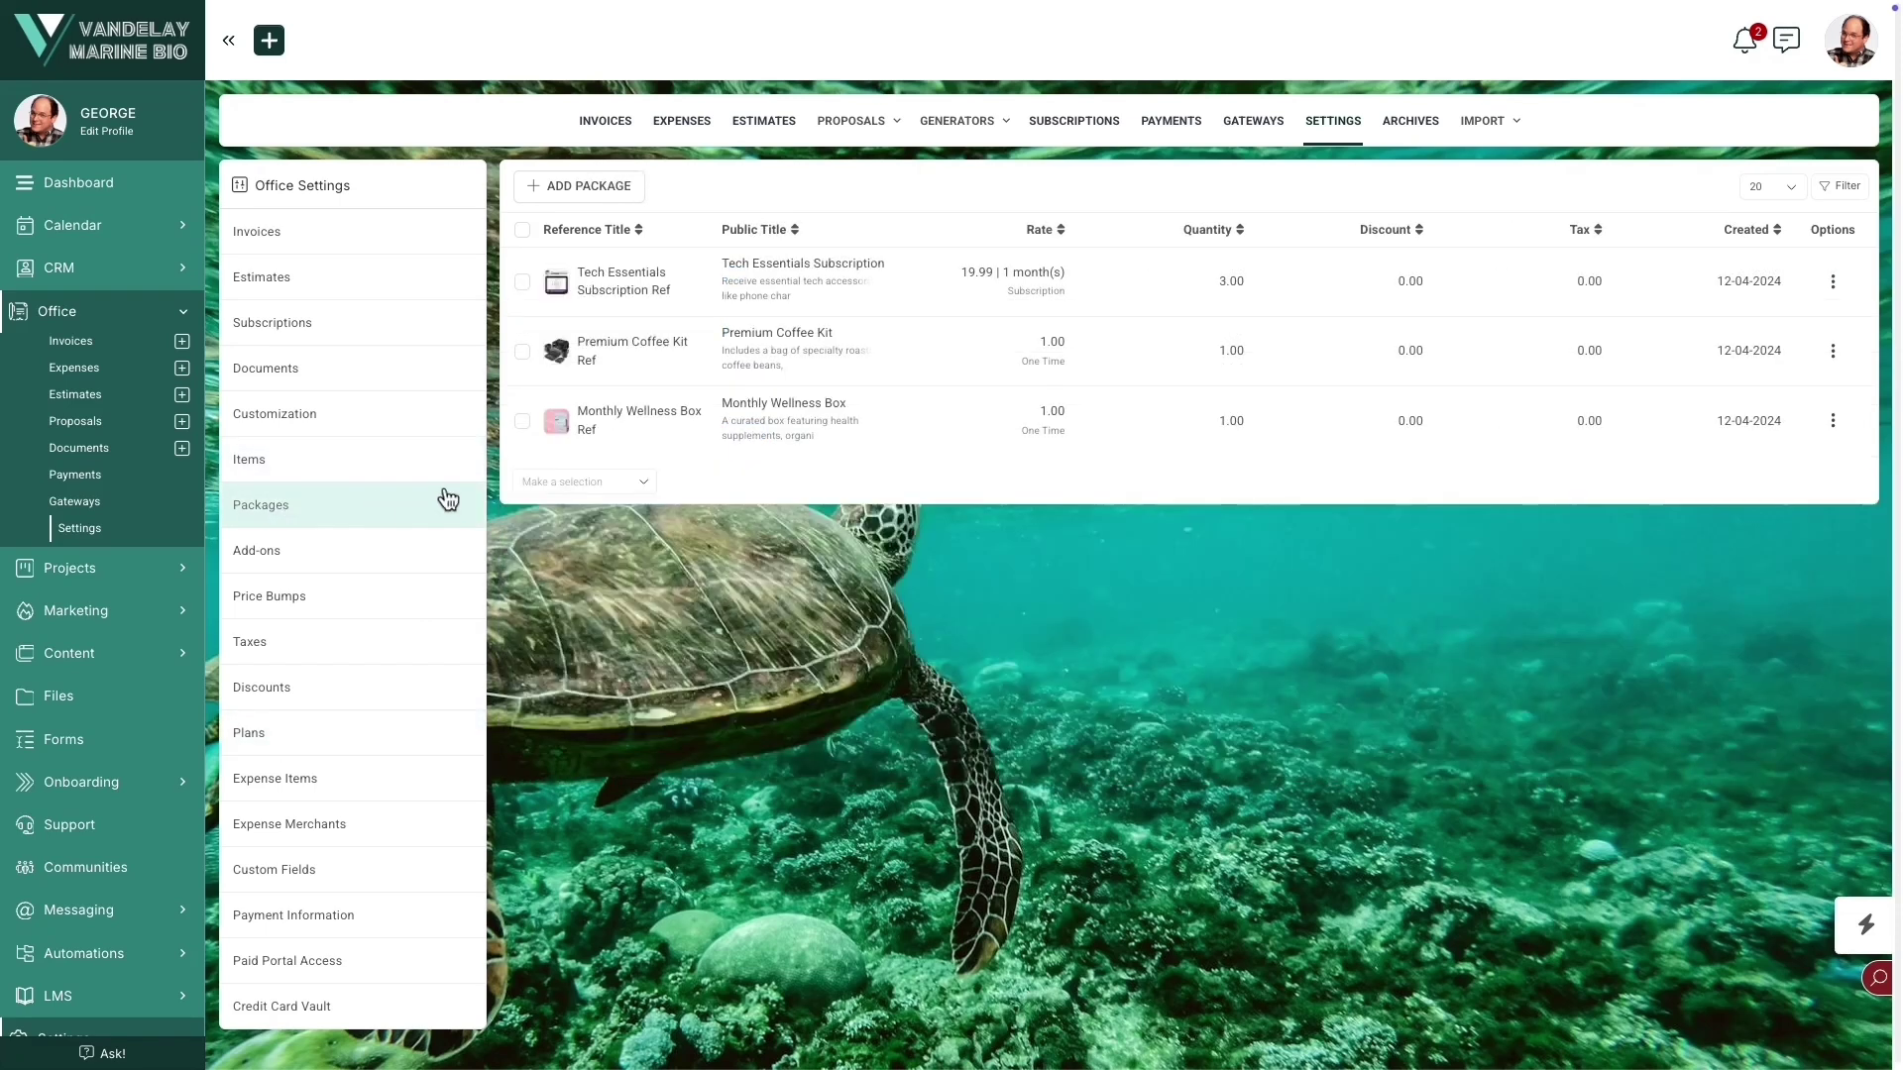
Step: Review a new package form, trying Subscription Plan but keeping it as One-Time Payment
{"action": "left_click", "coordinate": [595, 186]}
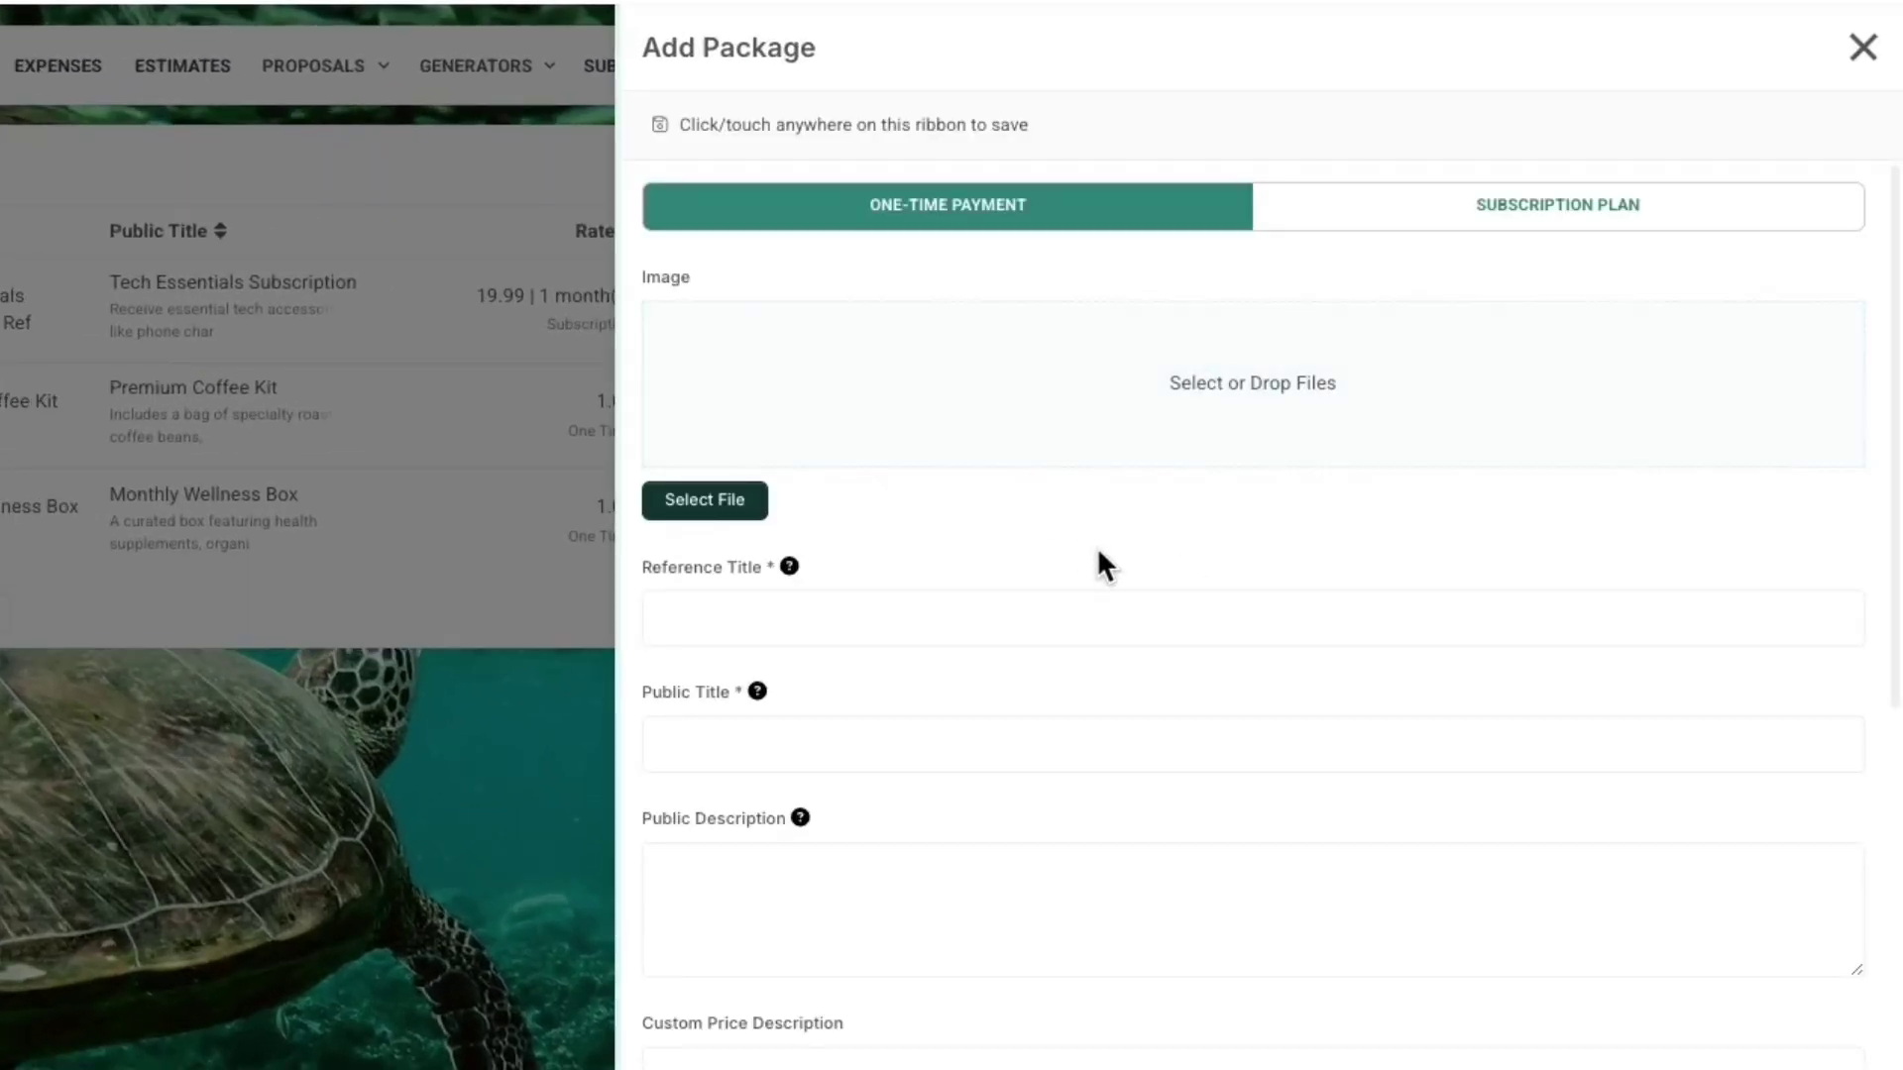
{"action": "scroll", "coordinate": [1096, 555], "scroll_direction": "down", "scroll_amount": 3}
{"action": "scroll", "coordinate": [1098, 553], "scroll_direction": "down", "scroll_amount": 4}
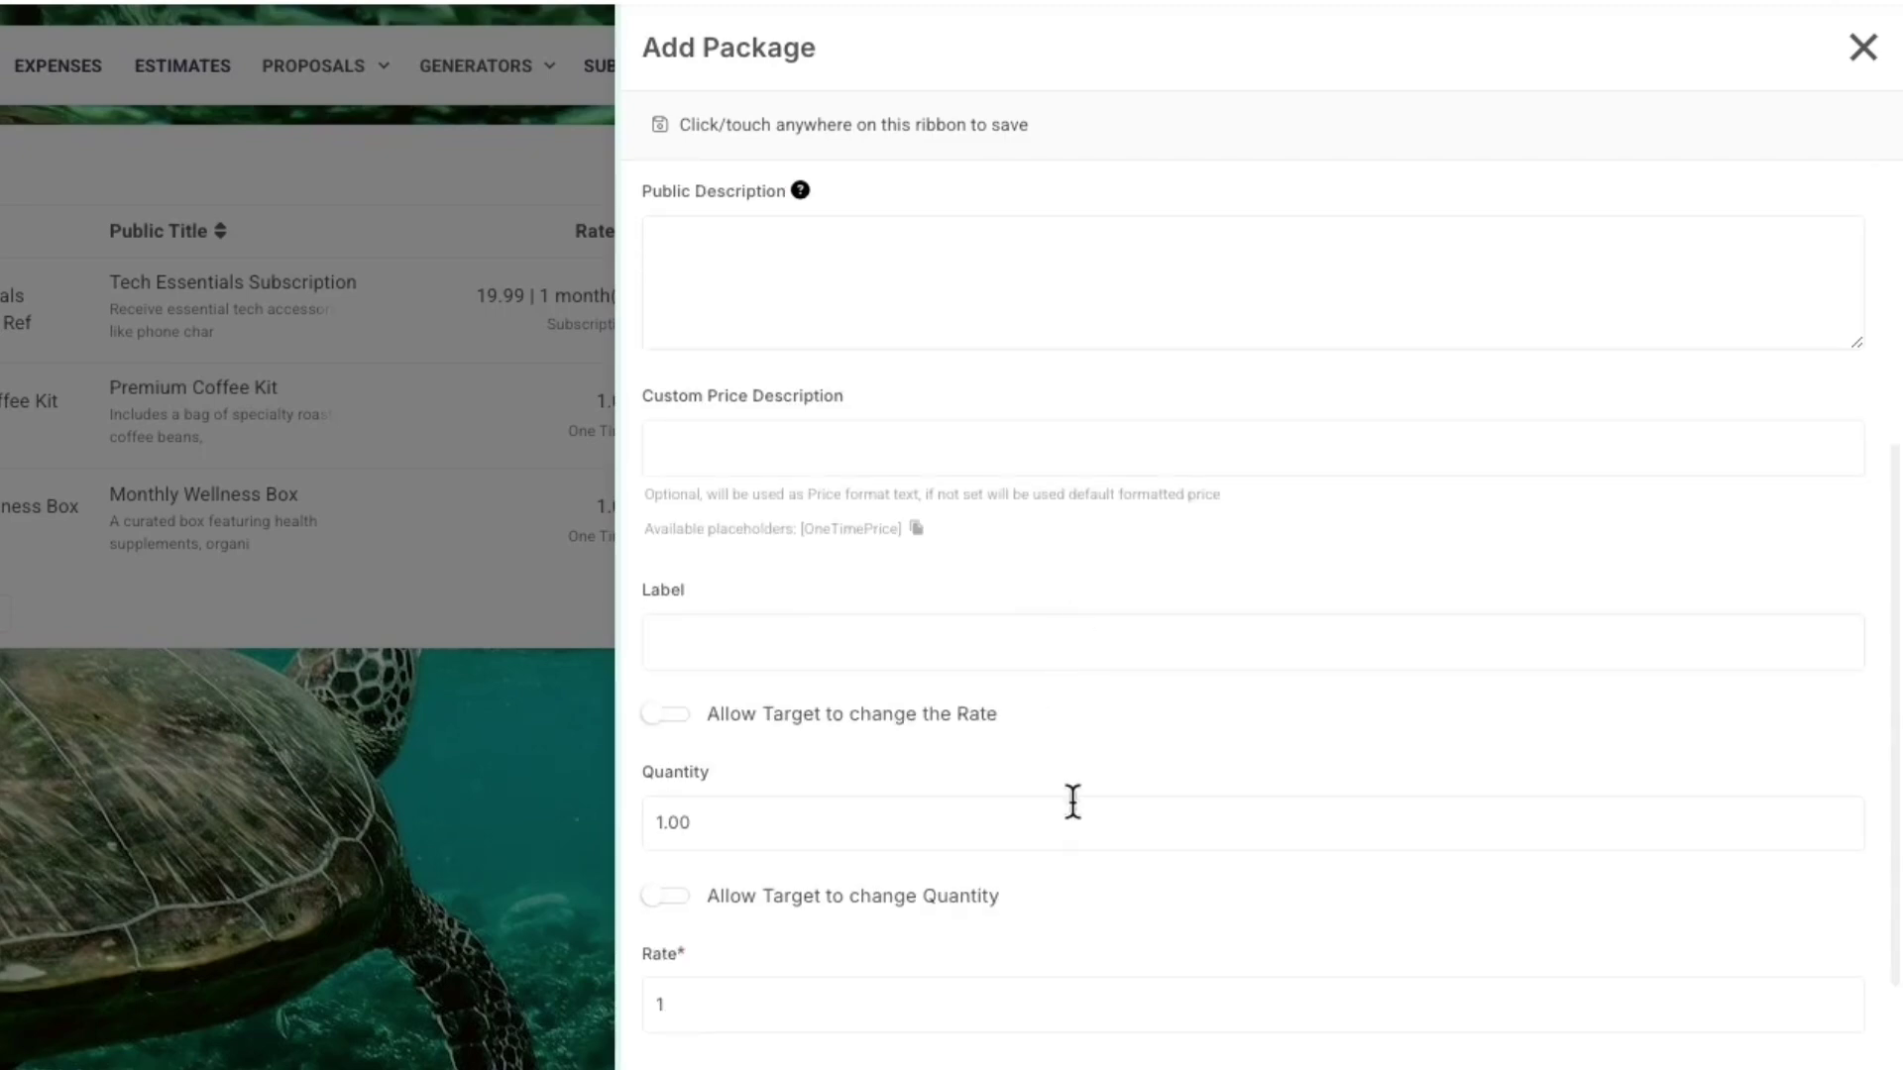
{"action": "scroll", "coordinate": [1071, 799], "scroll_direction": "up", "scroll_amount": 7}
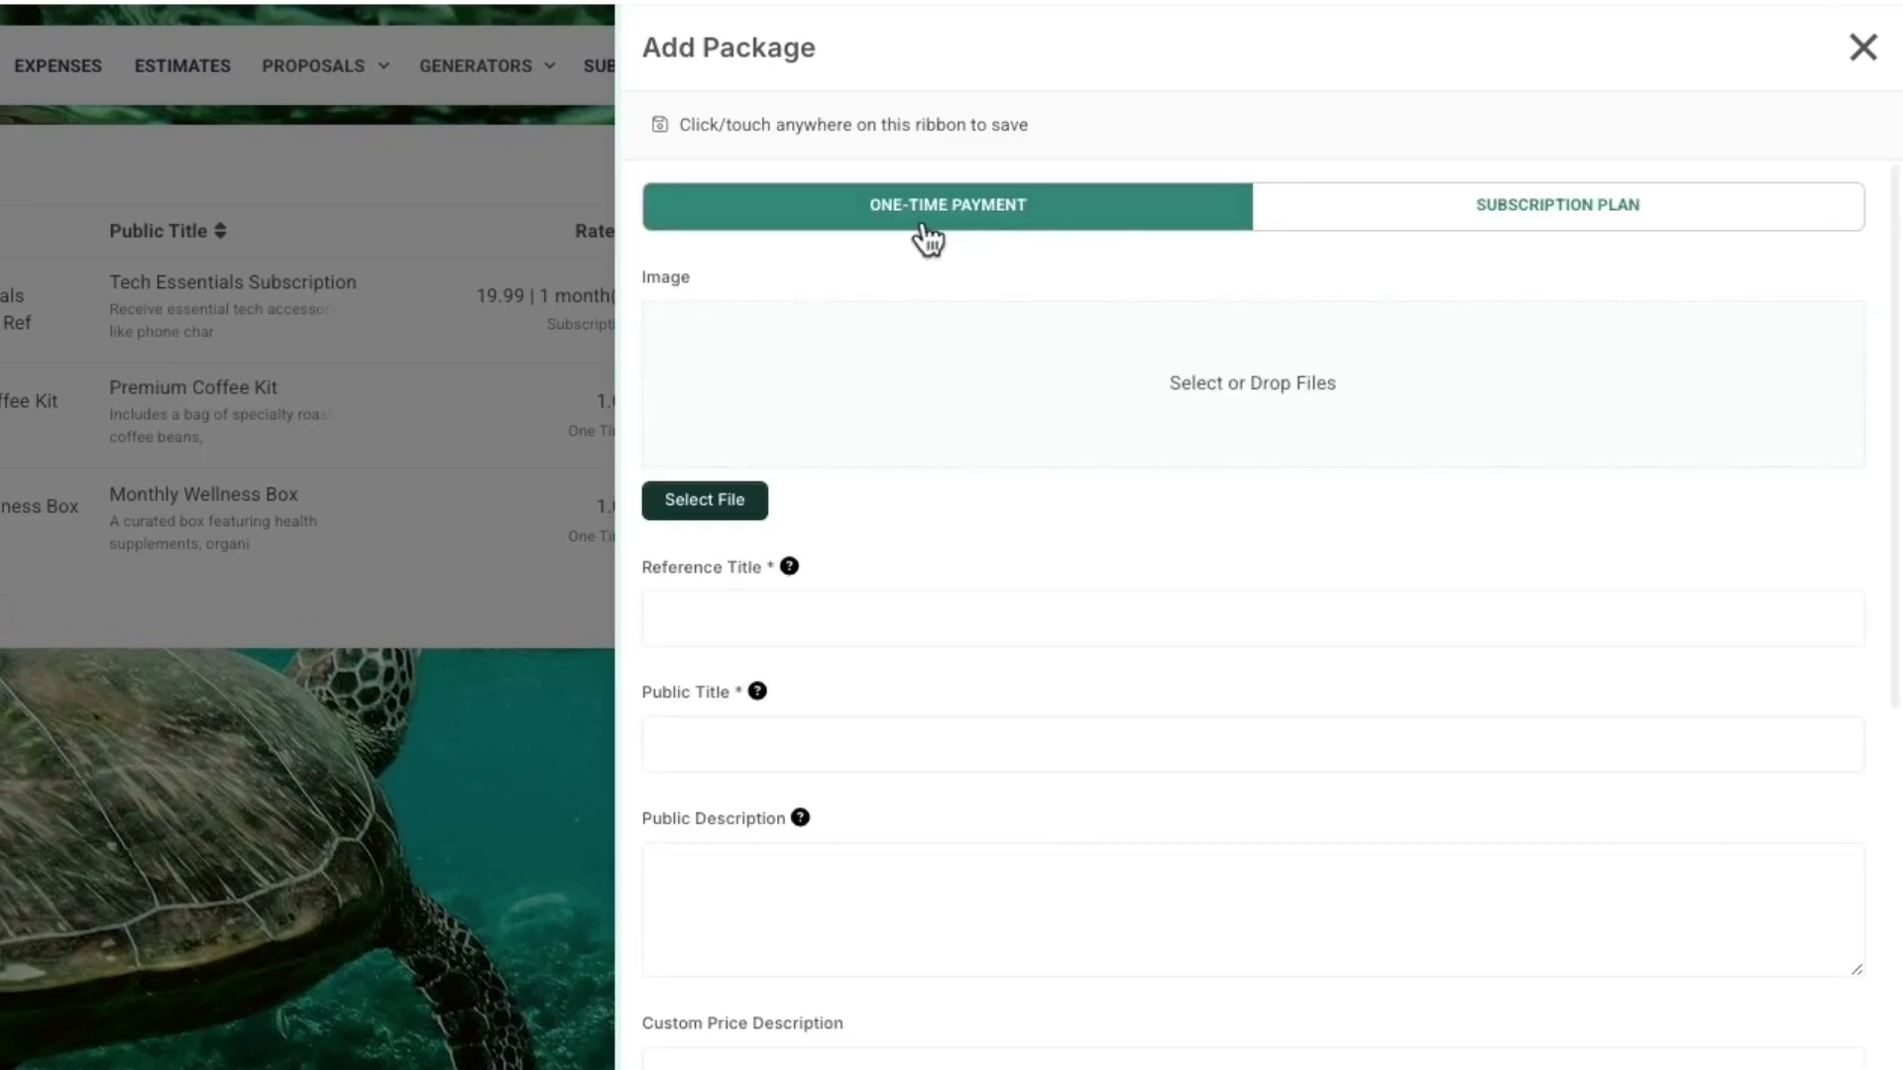
{"action": "left_click", "coordinate": [1491, 220]}
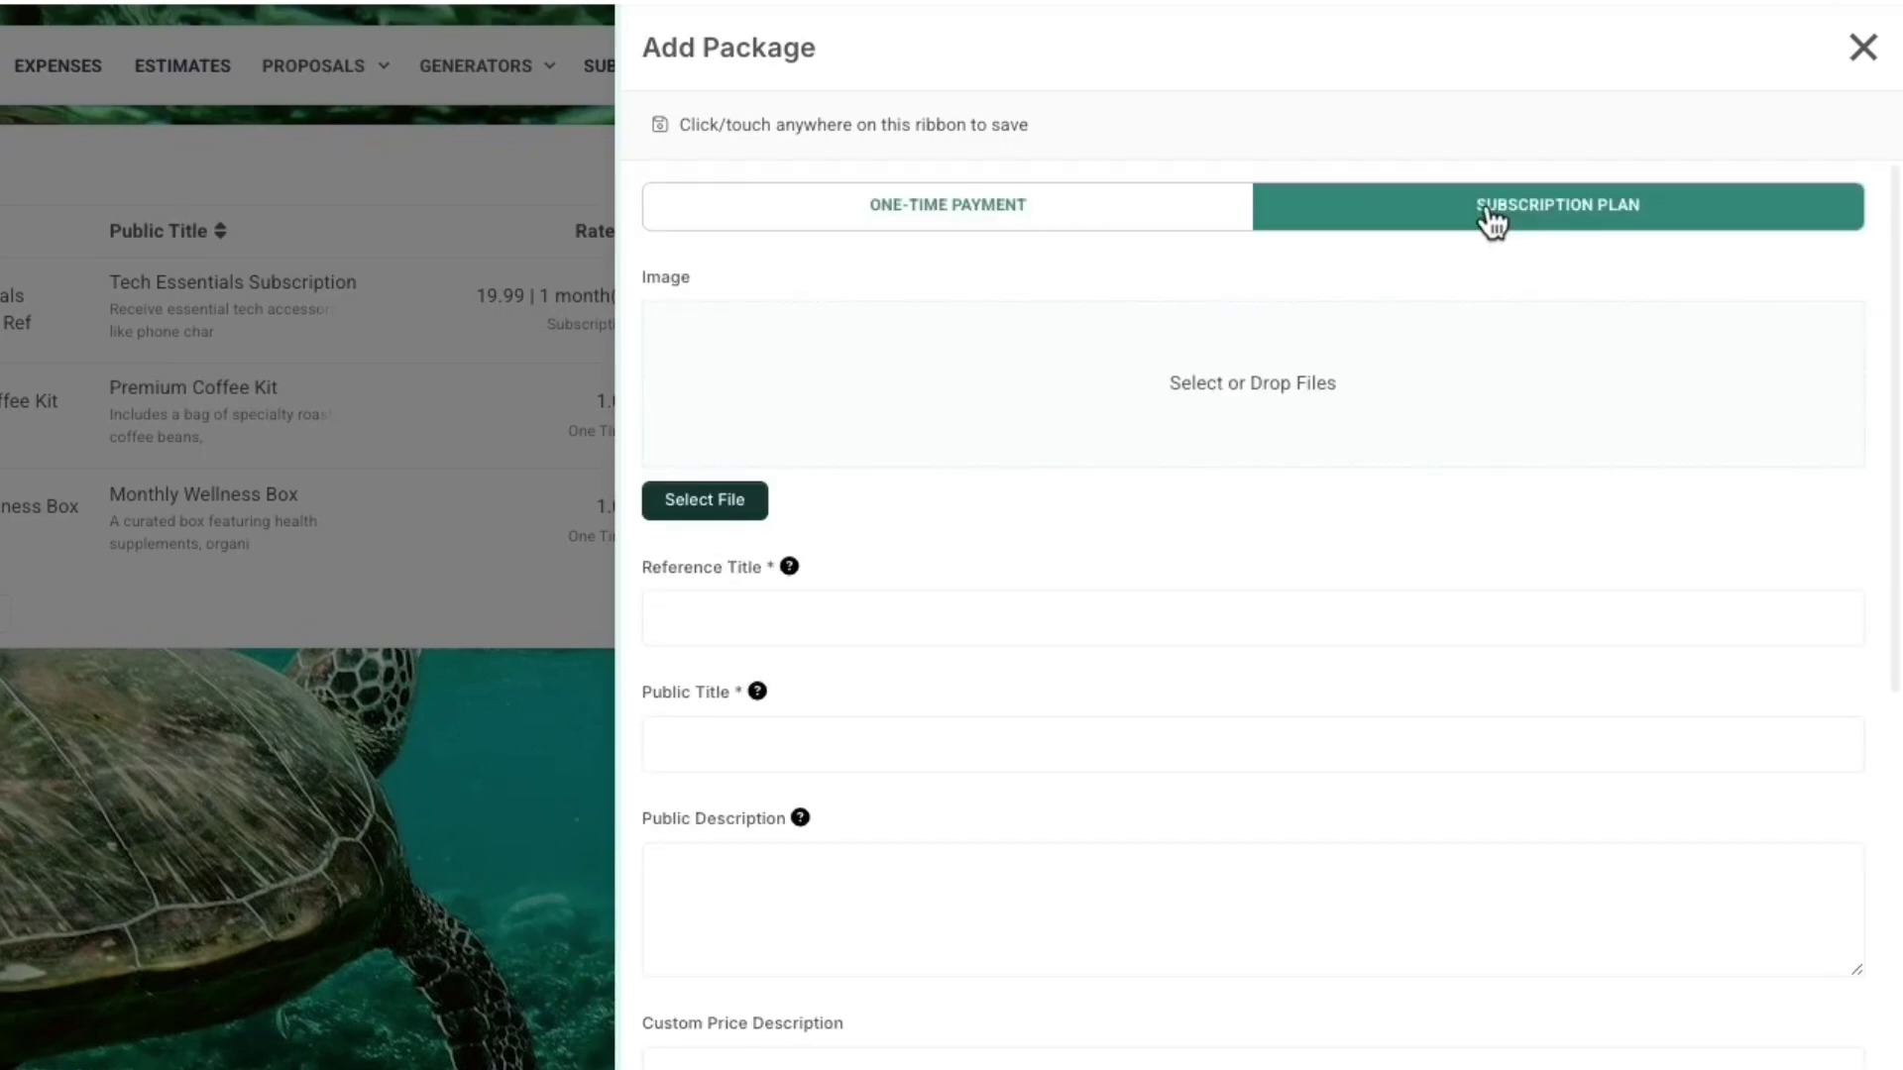
{"action": "left_click", "coordinate": [1126, 230]}
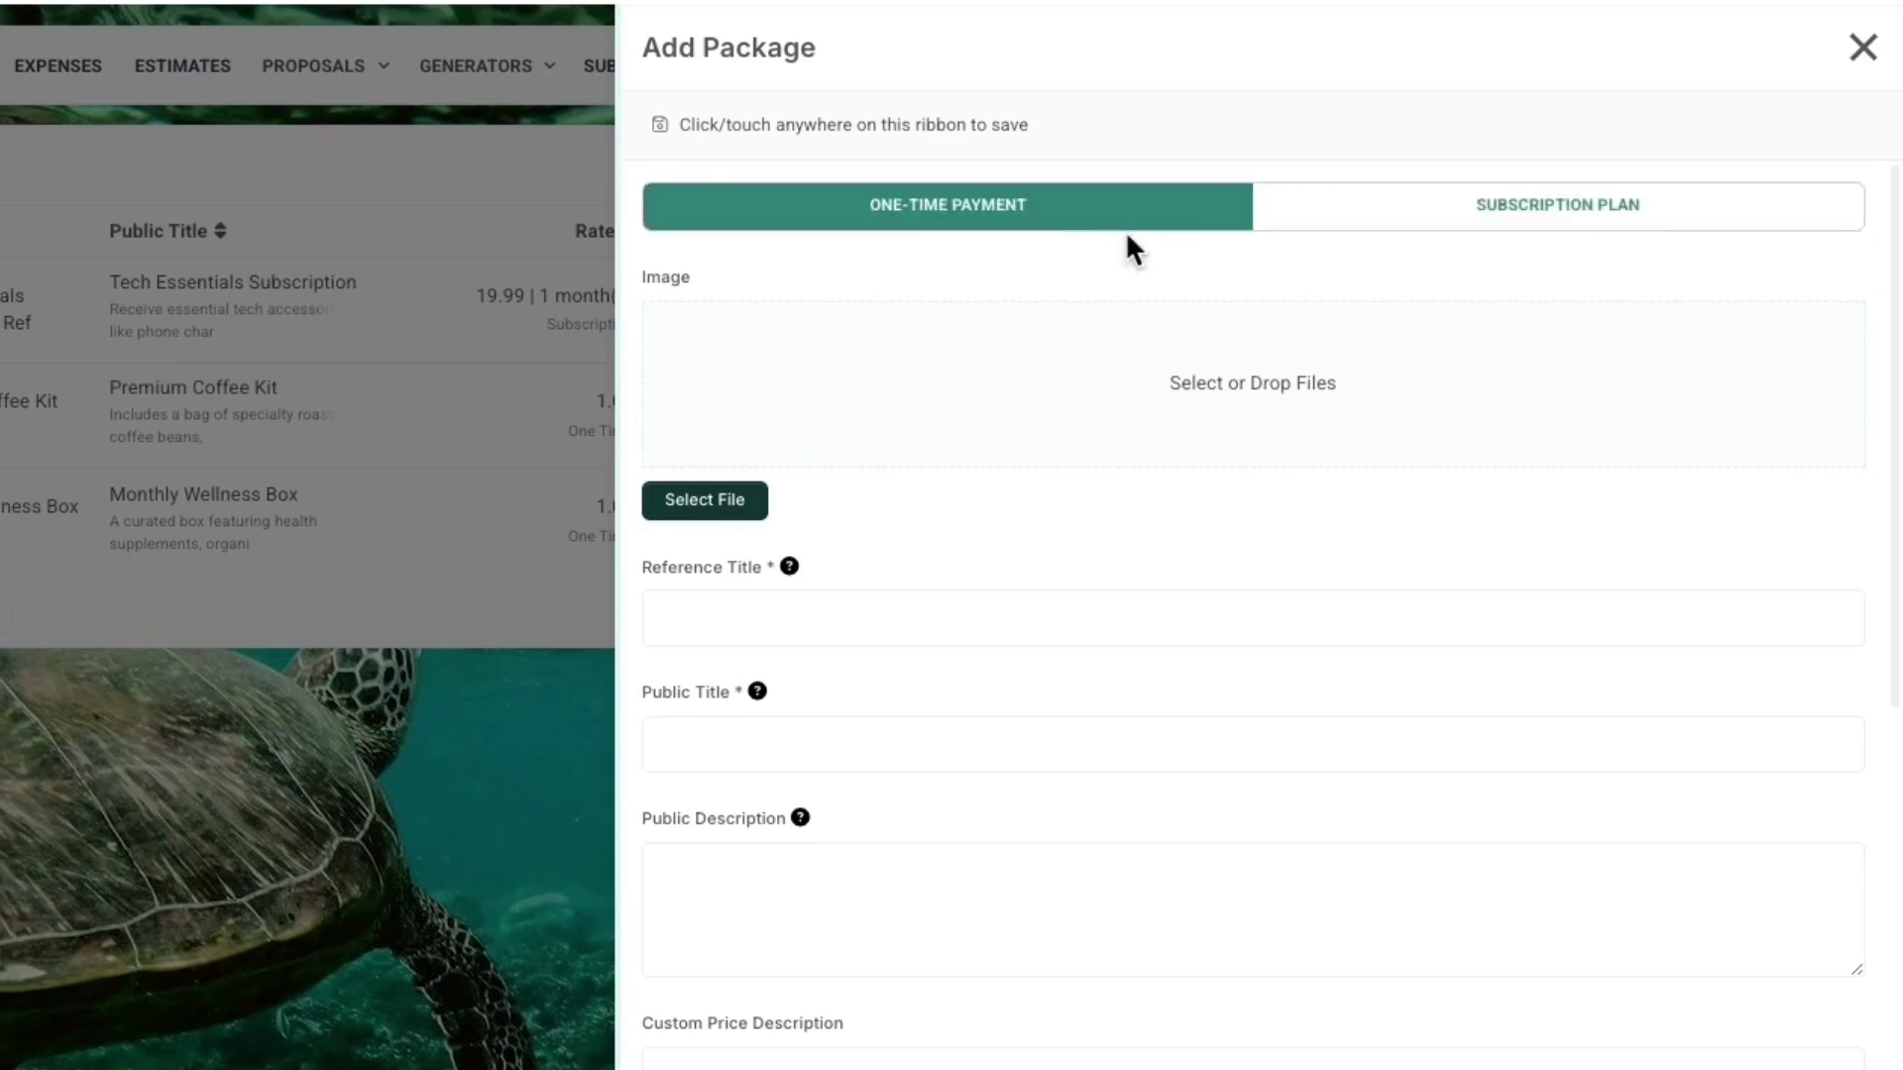
{"action": "scroll", "coordinate": [1202, 459], "scroll_direction": "down", "scroll_amount": 1}
{"action": "scroll", "coordinate": [1203, 459], "scroll_direction": "down", "scroll_amount": 15}
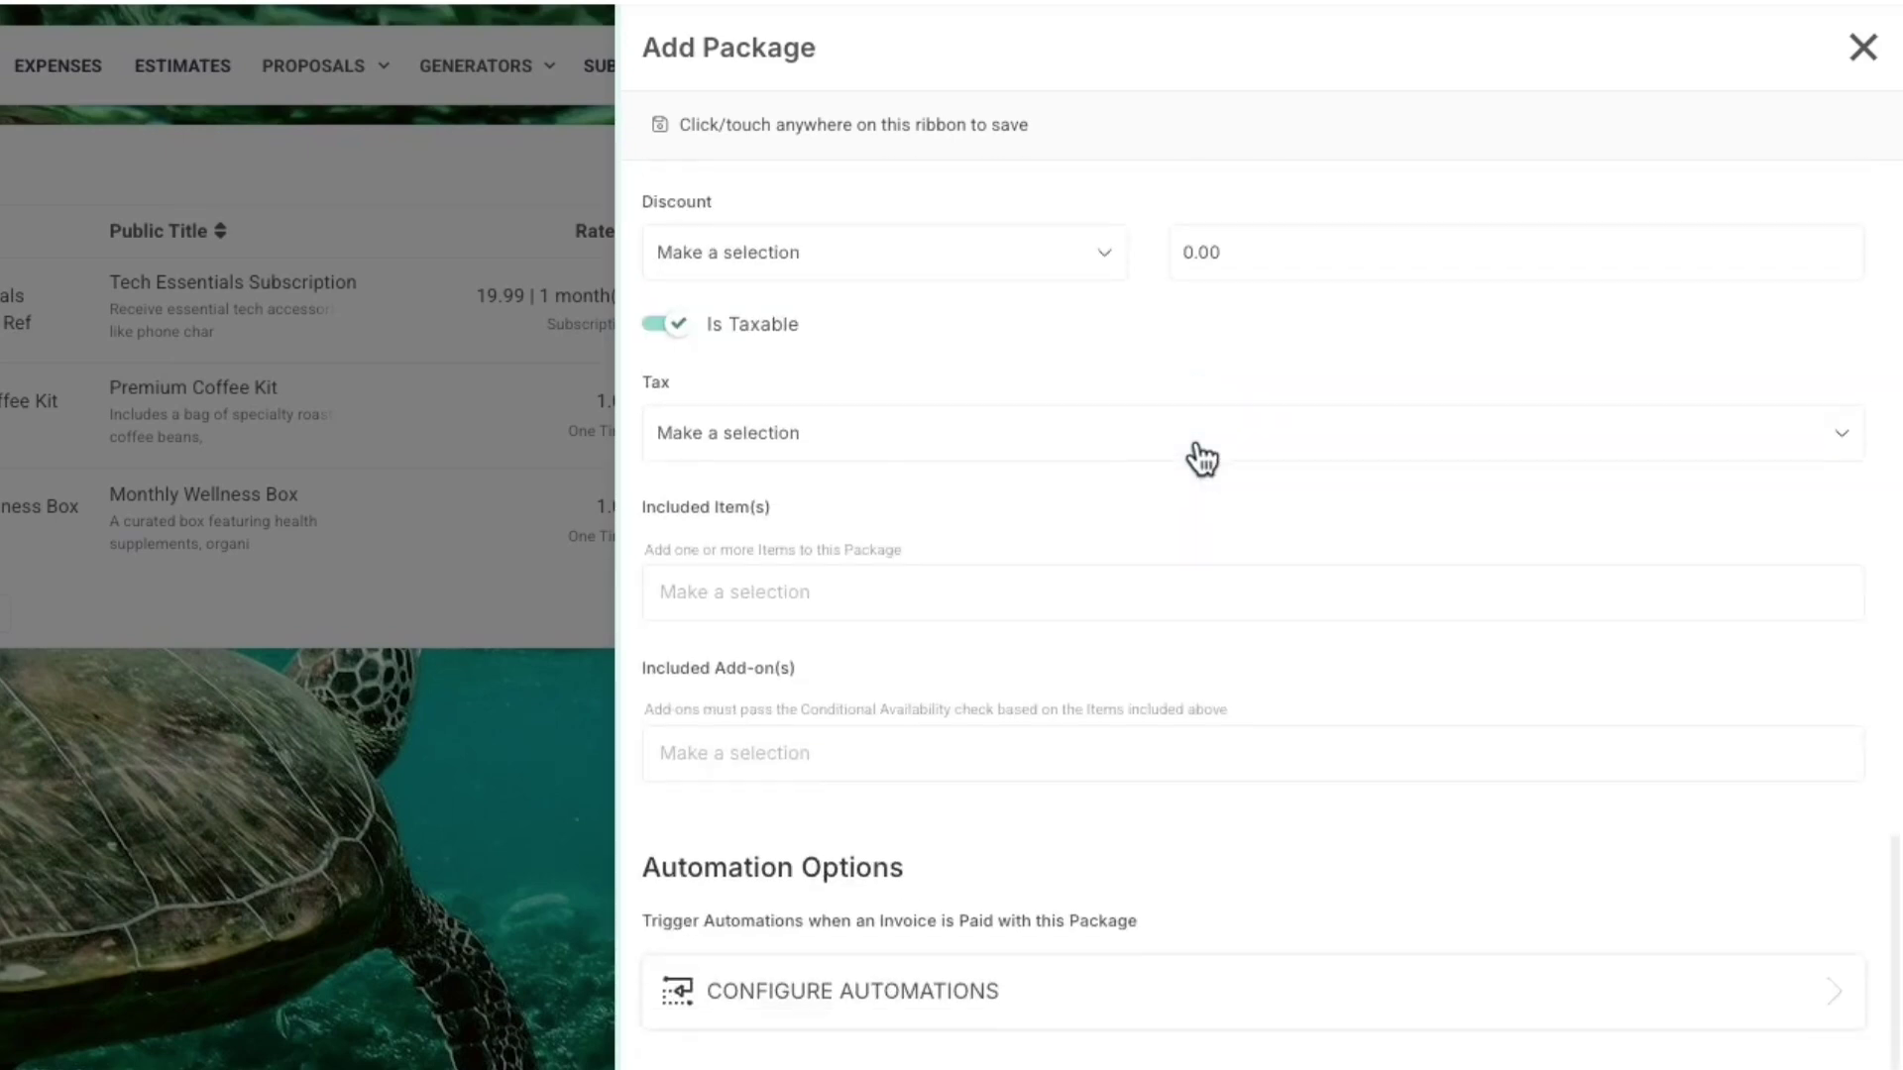
{"action": "scroll", "coordinate": [1176, 714], "scroll_direction": "up", "scroll_amount": 8}
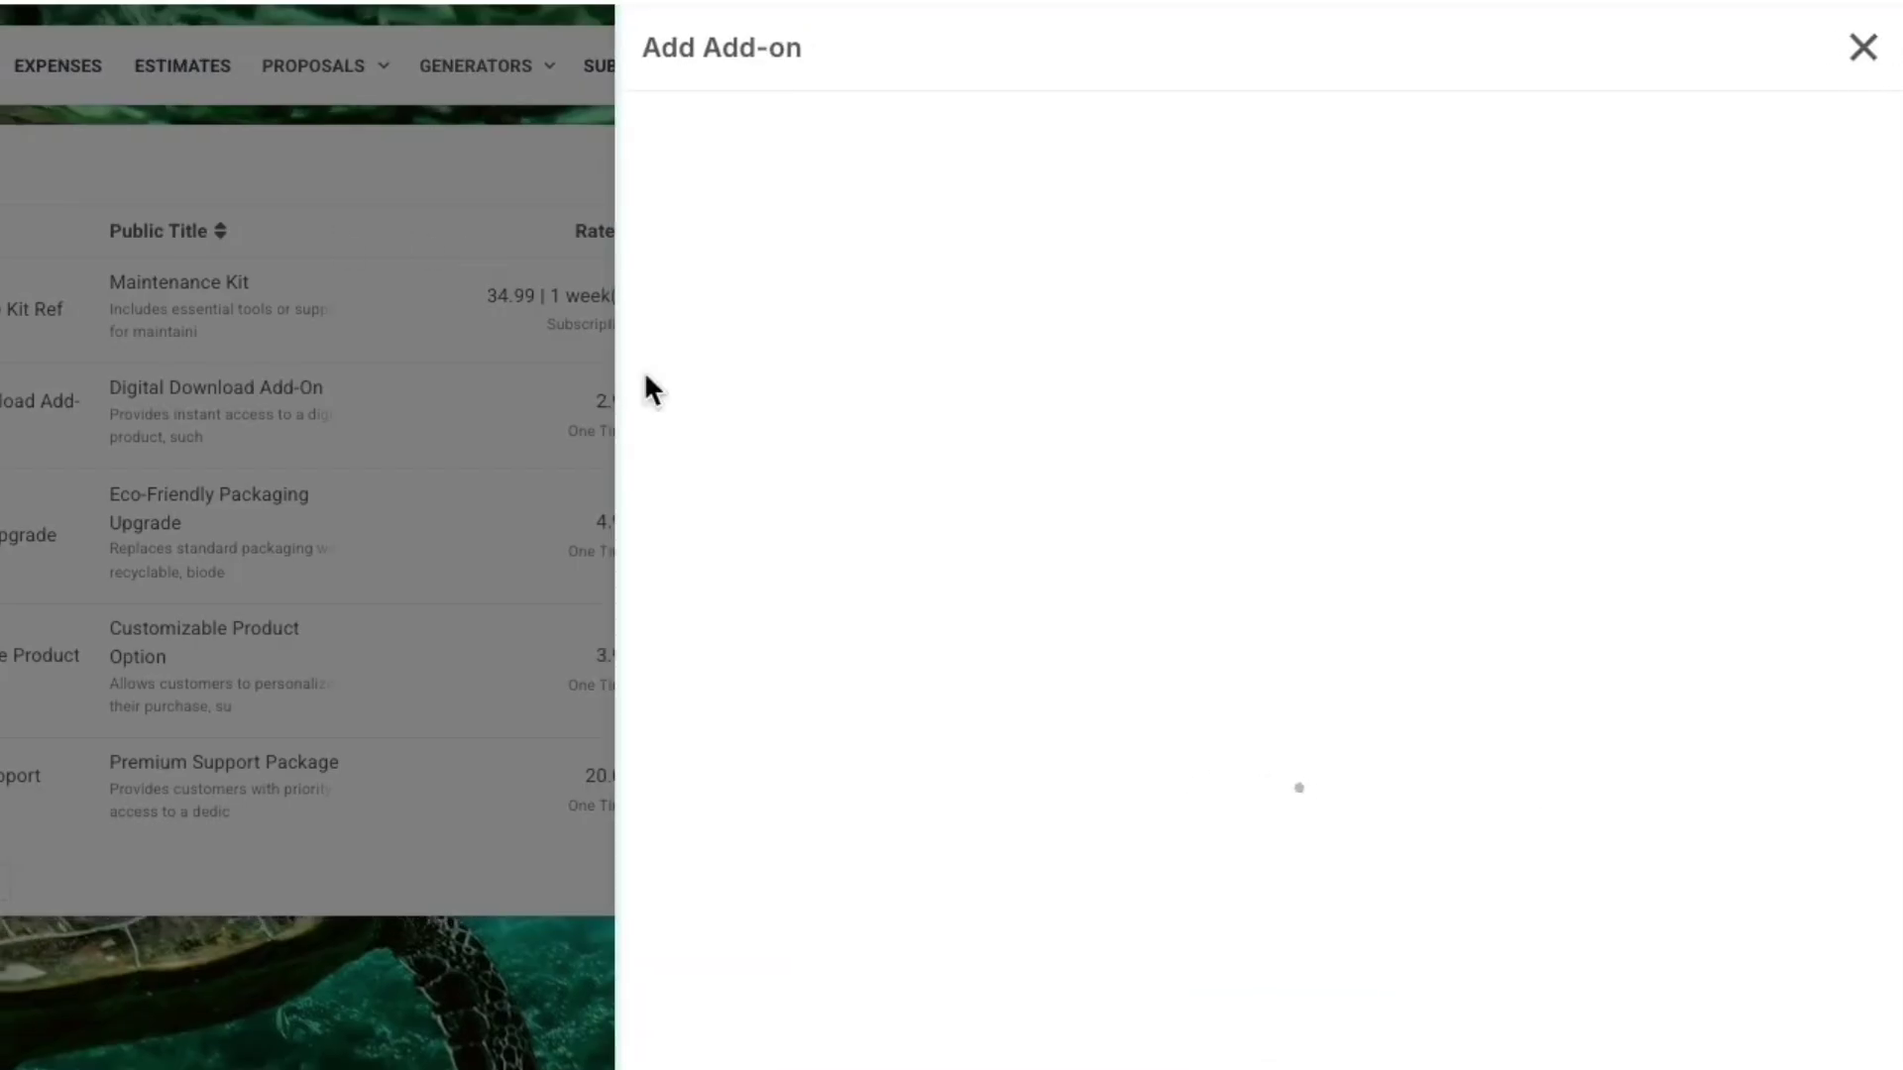
Step: Scroll through the new add-on form's fields
{"action": "scroll", "coordinate": [842, 829], "scroll_direction": "up", "scroll_amount": 10}
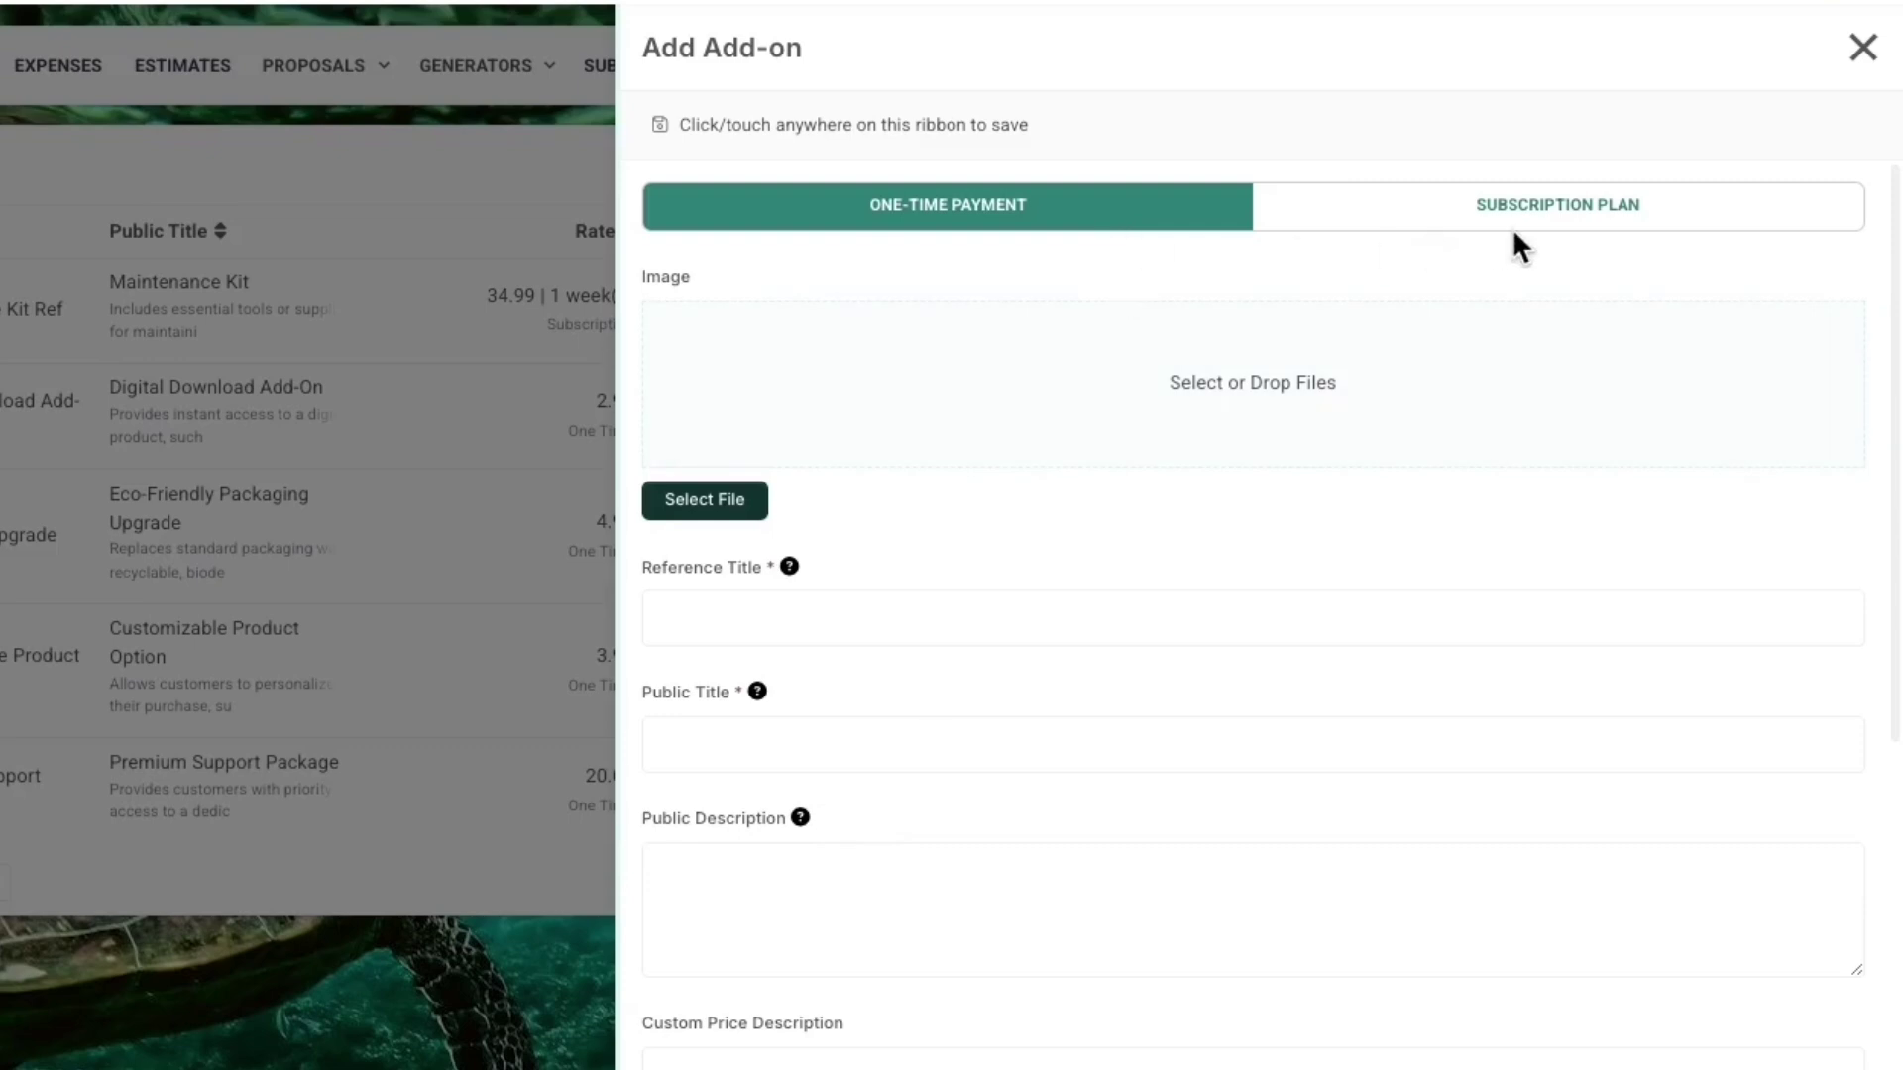
{"action": "scroll", "coordinate": [1384, 578], "scroll_direction": "down", "scroll_amount": 3}
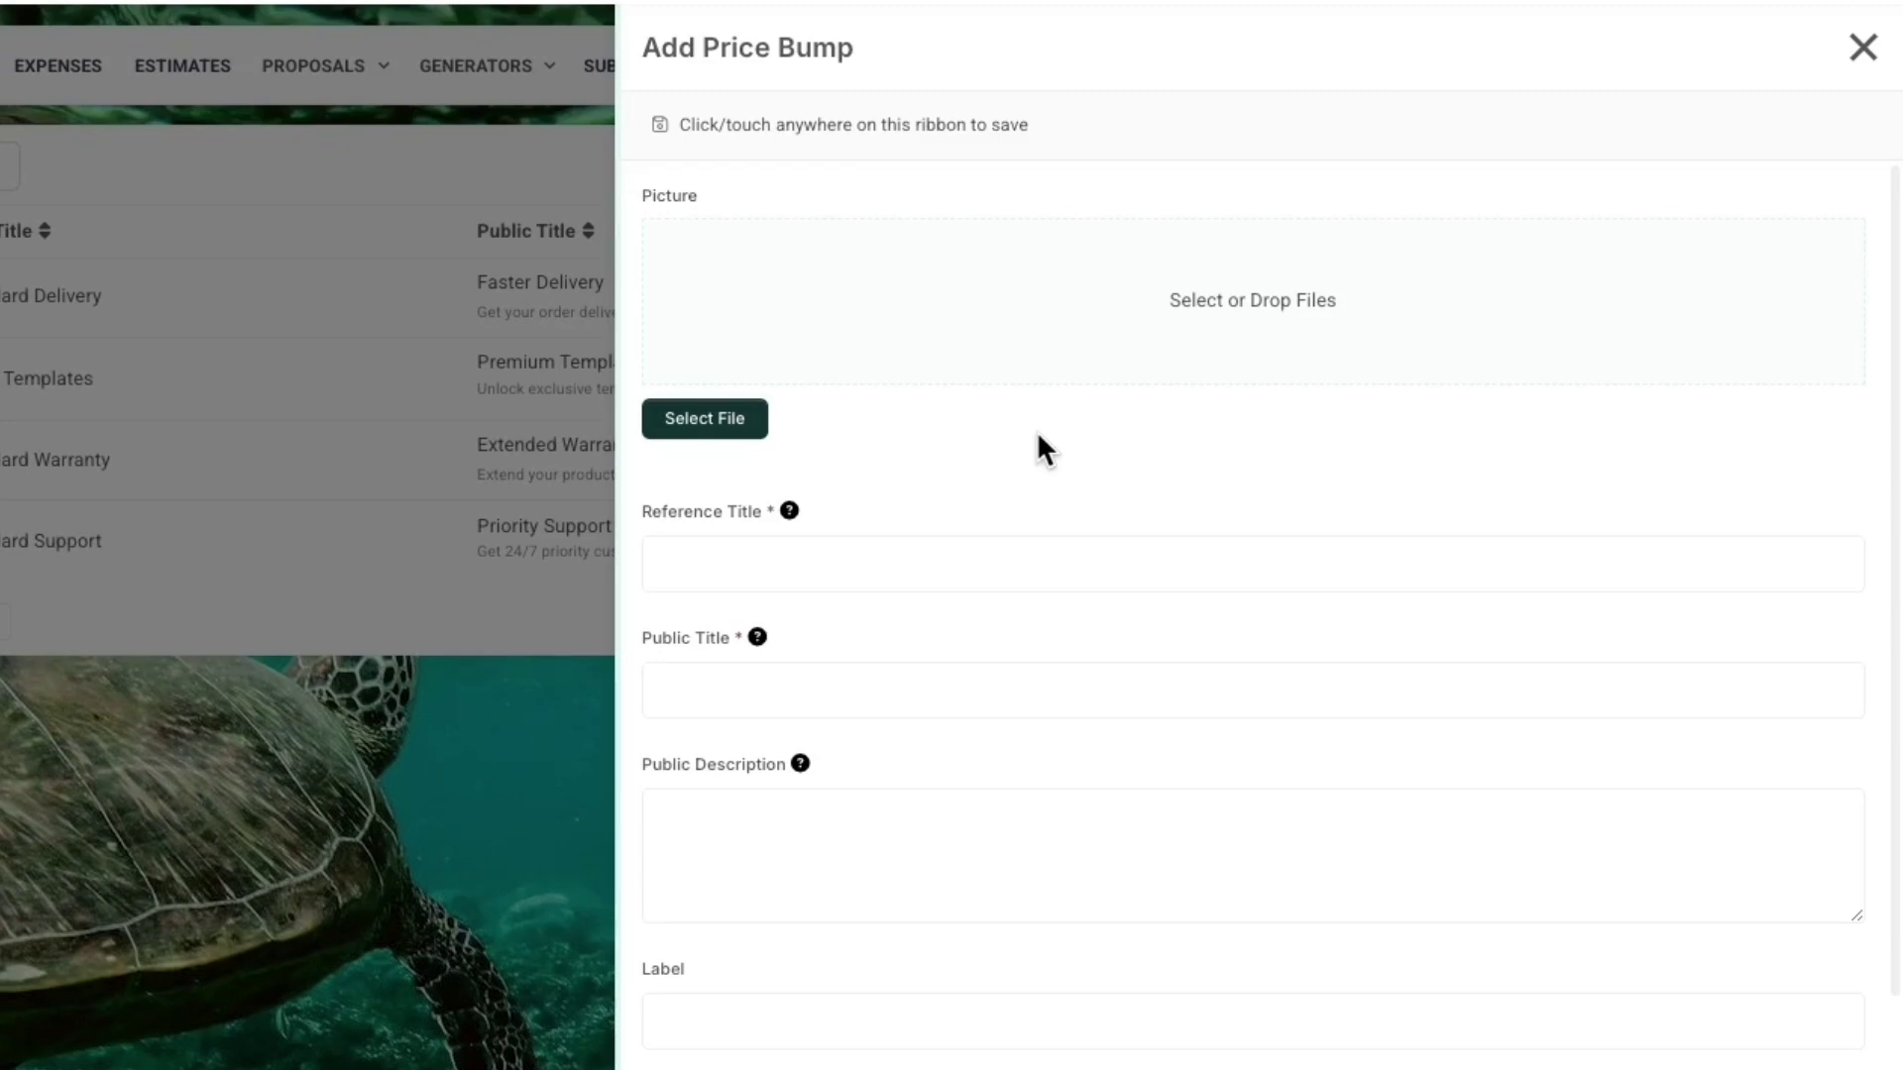
Step: Limit the price bump's availability to Animal Rescue, replacing an accidental Premium Support Package Ref condition
{"action": "scroll", "coordinate": [1037, 432], "scroll_direction": "down", "scroll_amount": 5}
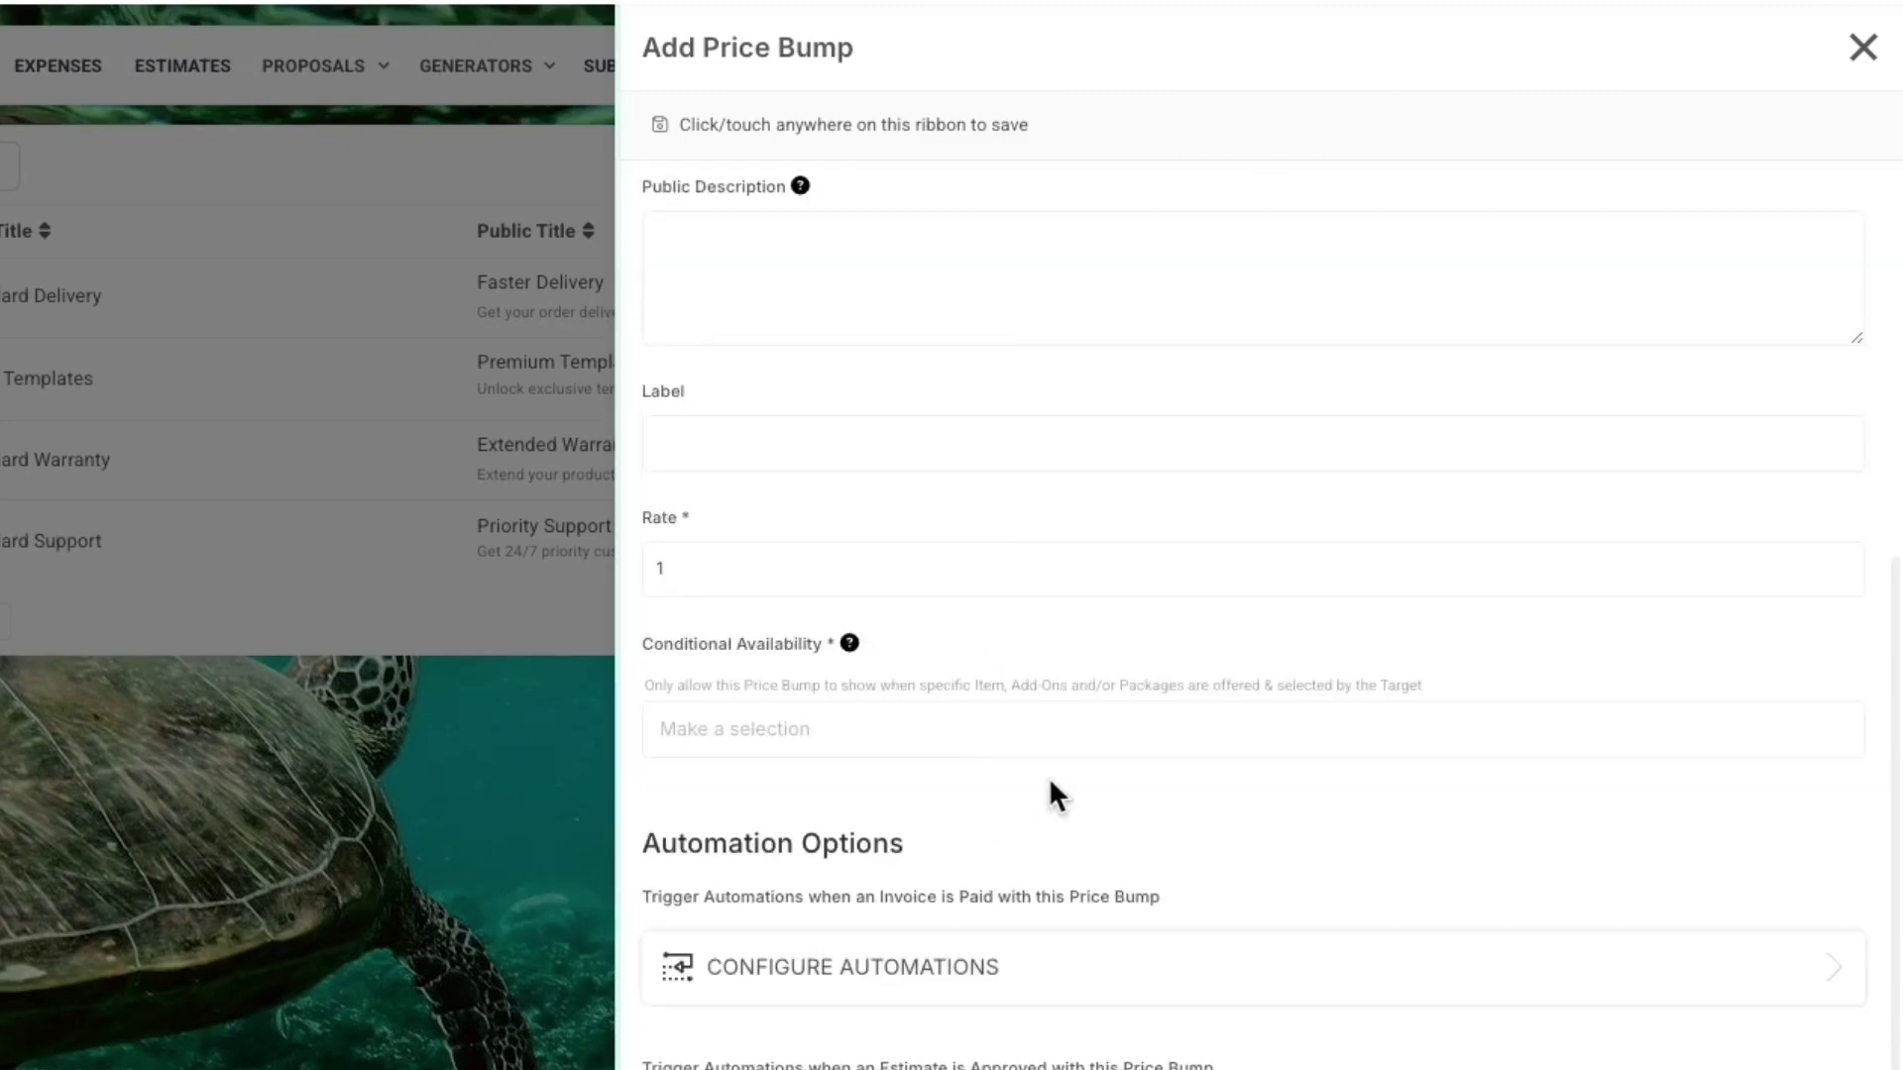
{"action": "left_click", "coordinate": [908, 731]}
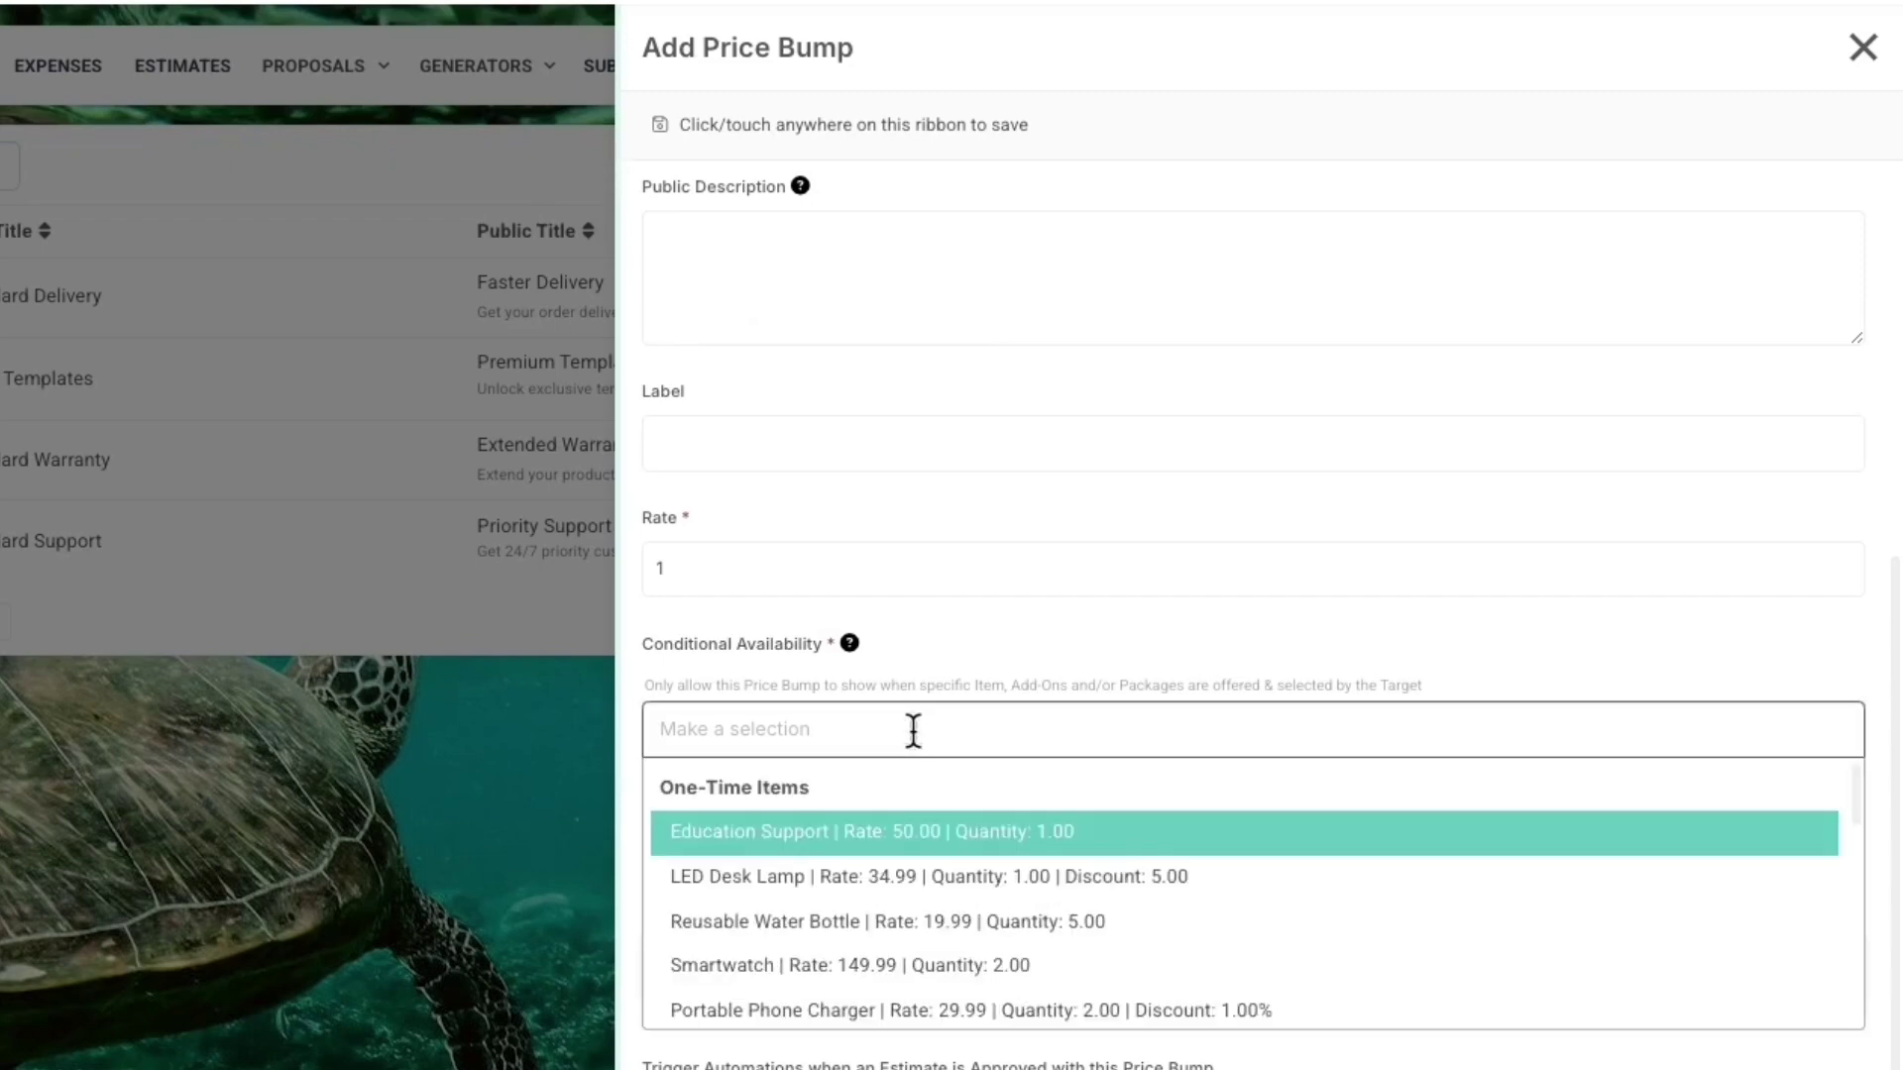
{"action": "scroll", "coordinate": [912, 838], "scroll_direction": "down", "scroll_amount": 3}
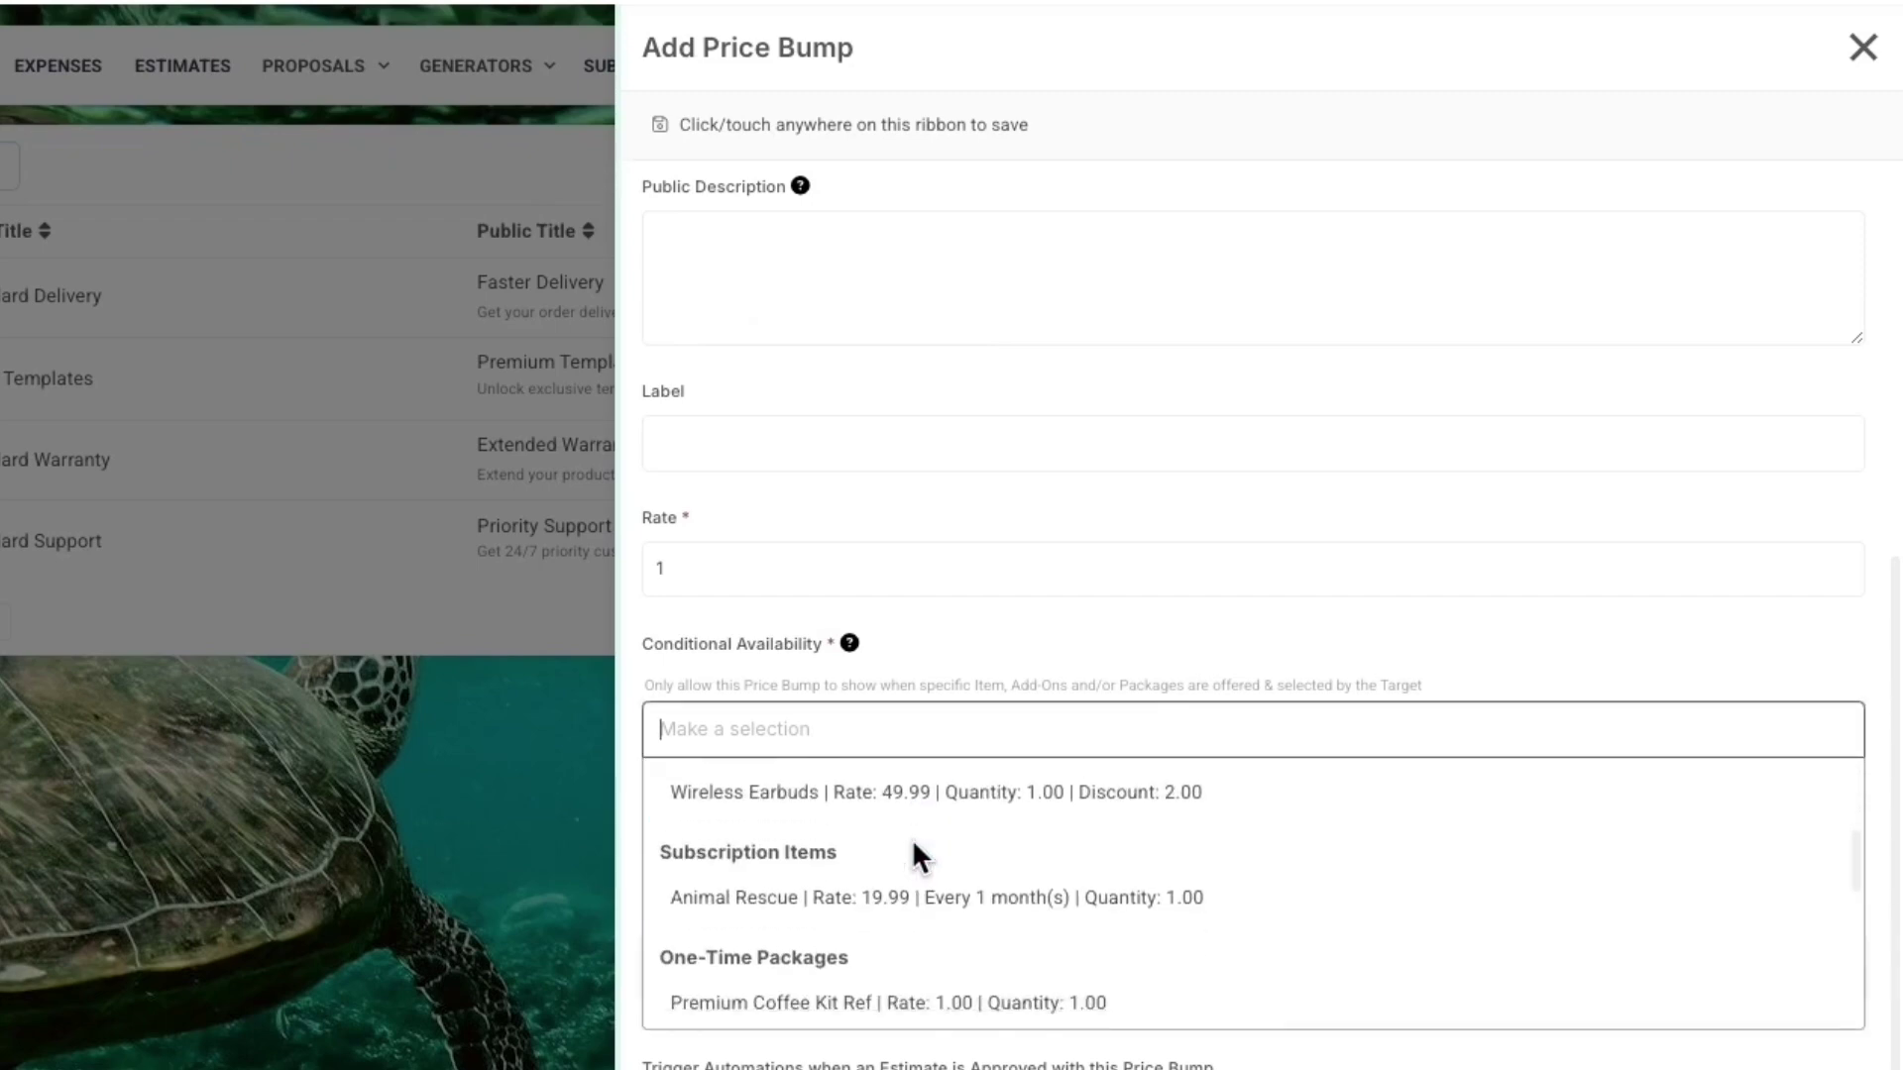
{"action": "scroll", "coordinate": [912, 839], "scroll_direction": "down", "scroll_amount": 5}
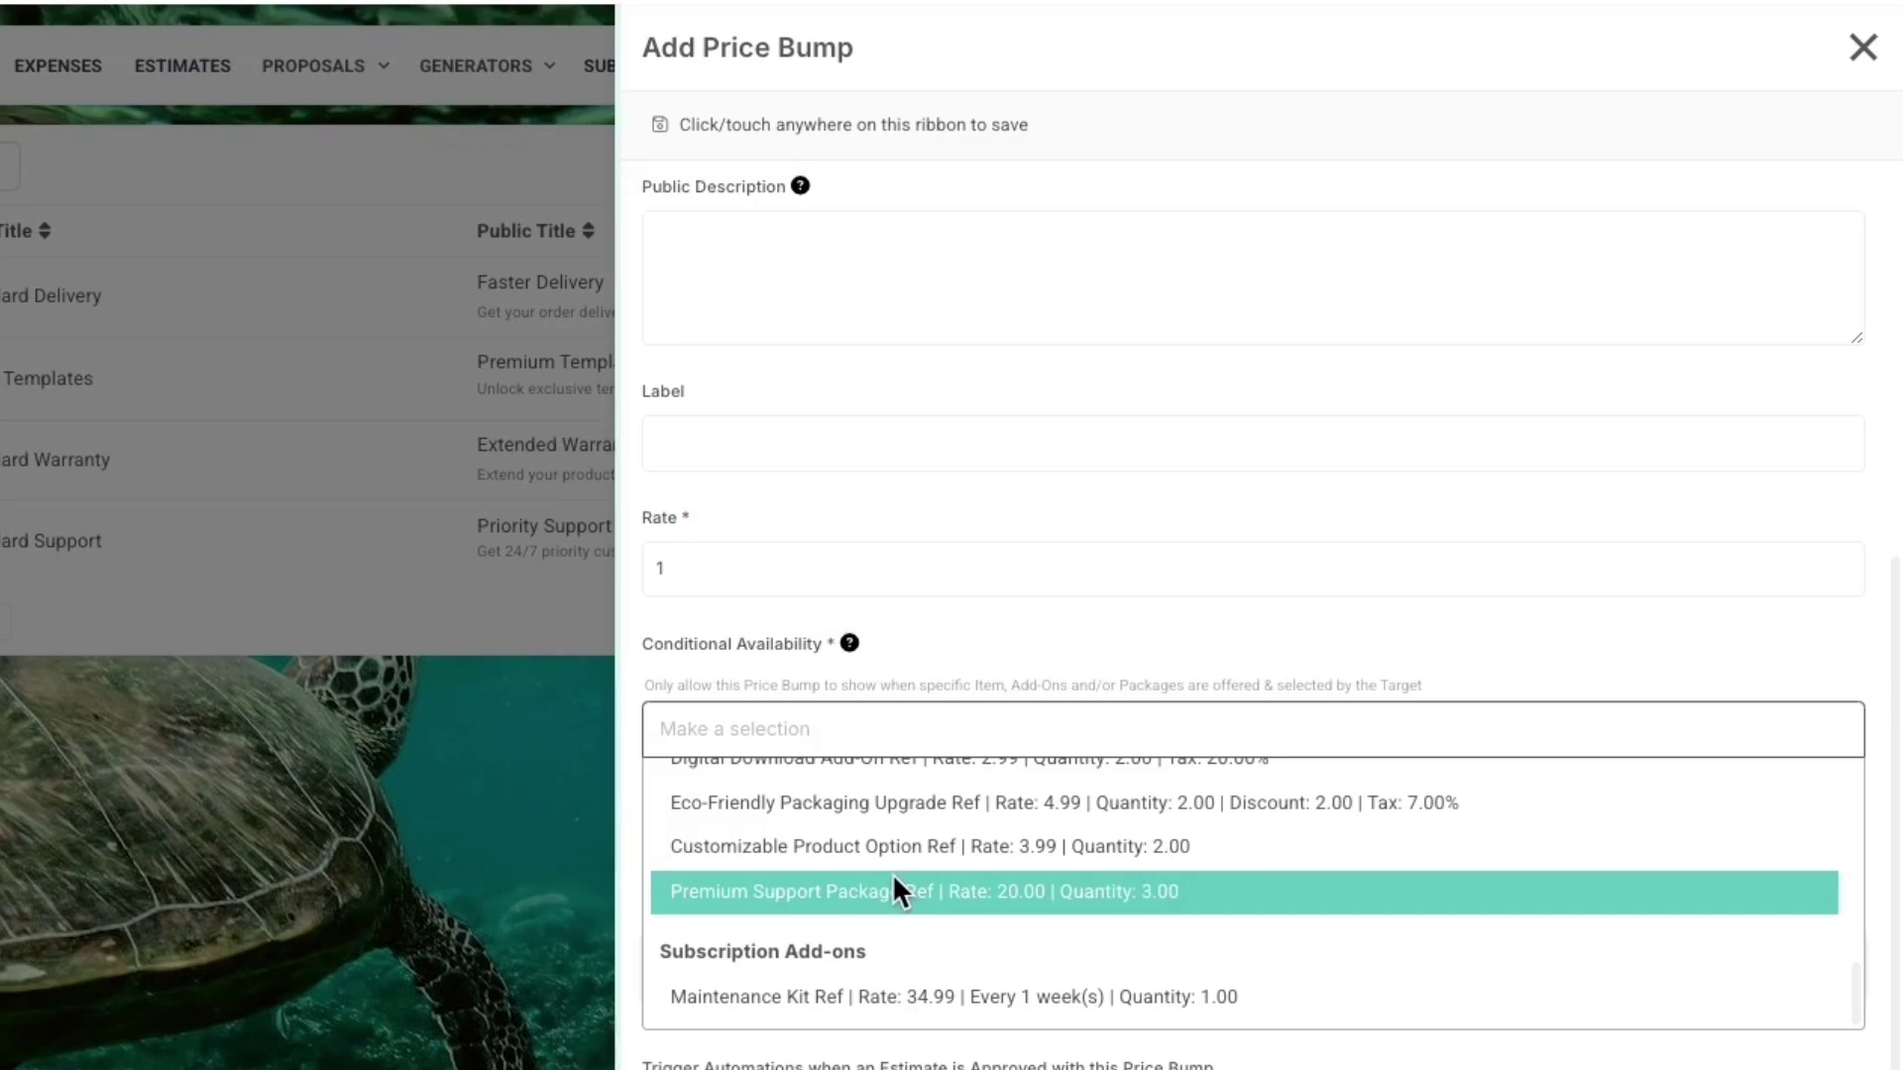
{"action": "left_click", "coordinate": [896, 889]}
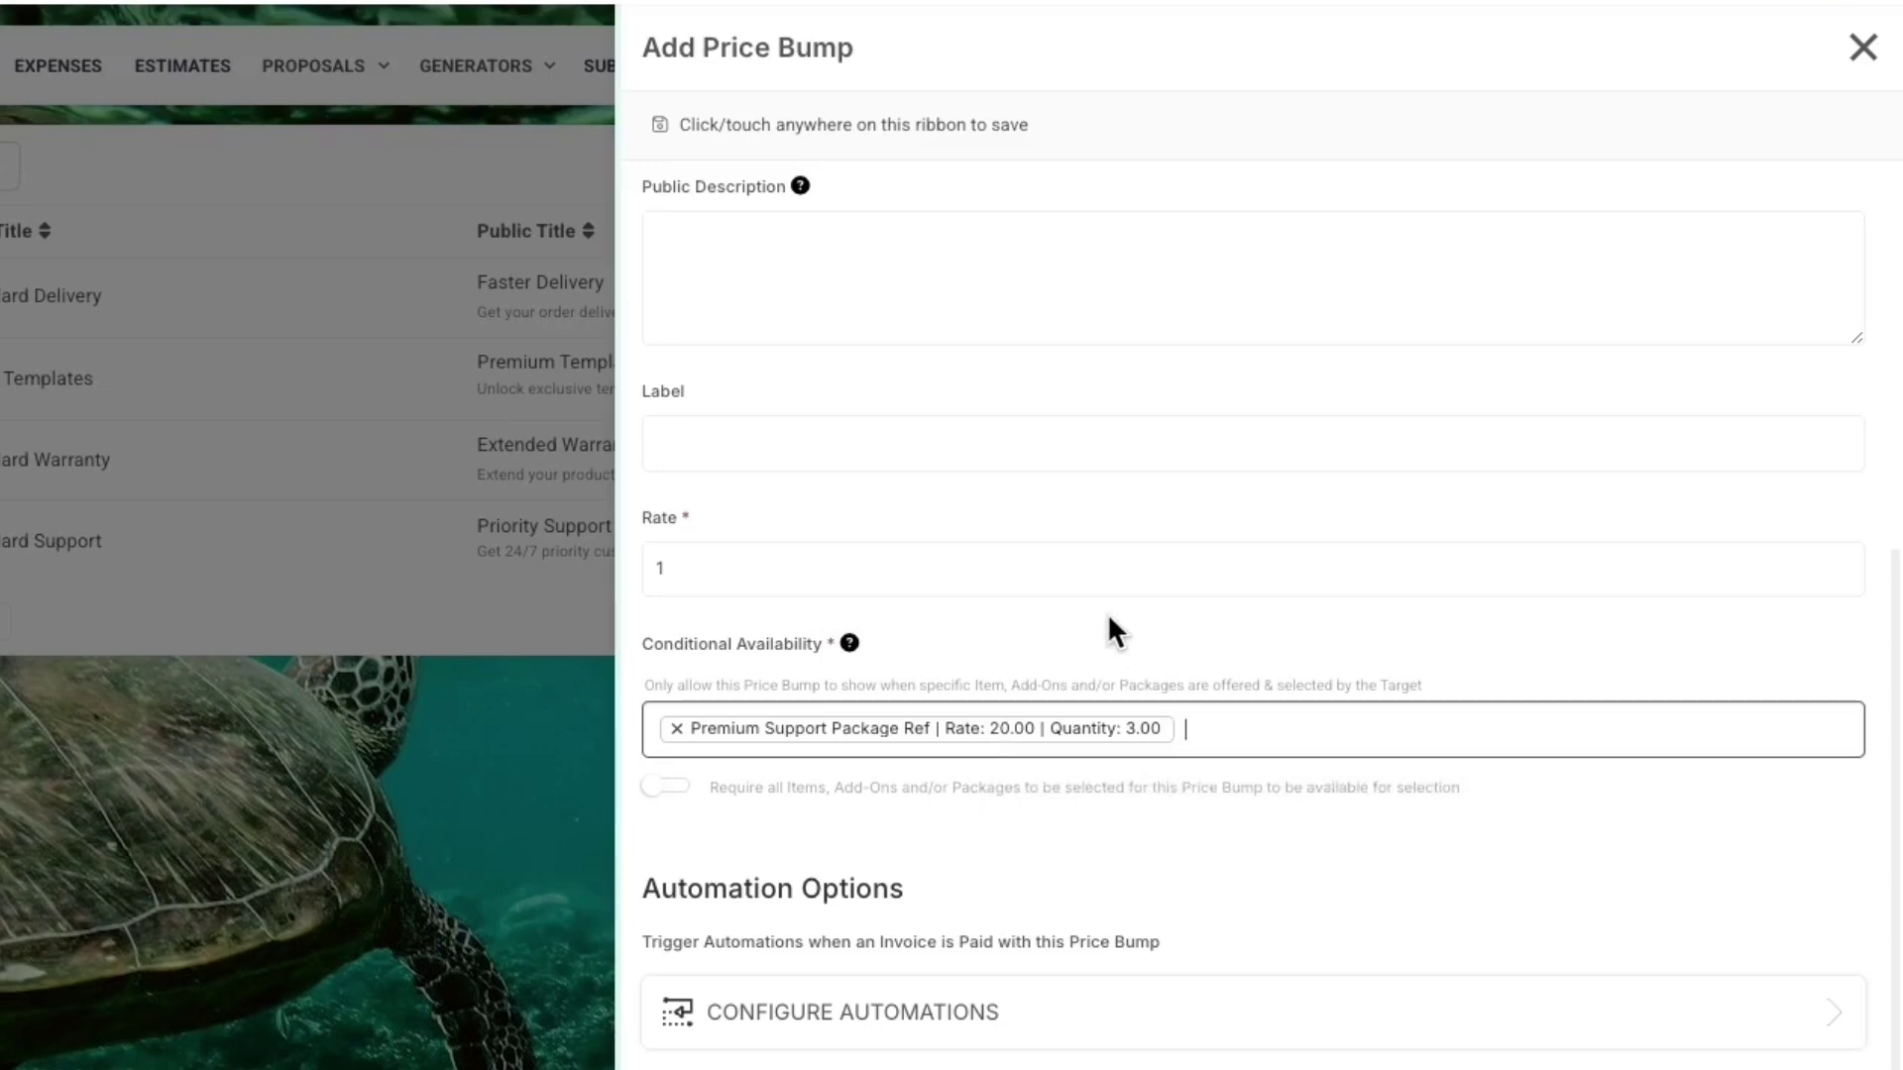
{"action": "left_click", "coordinate": [678, 728]}
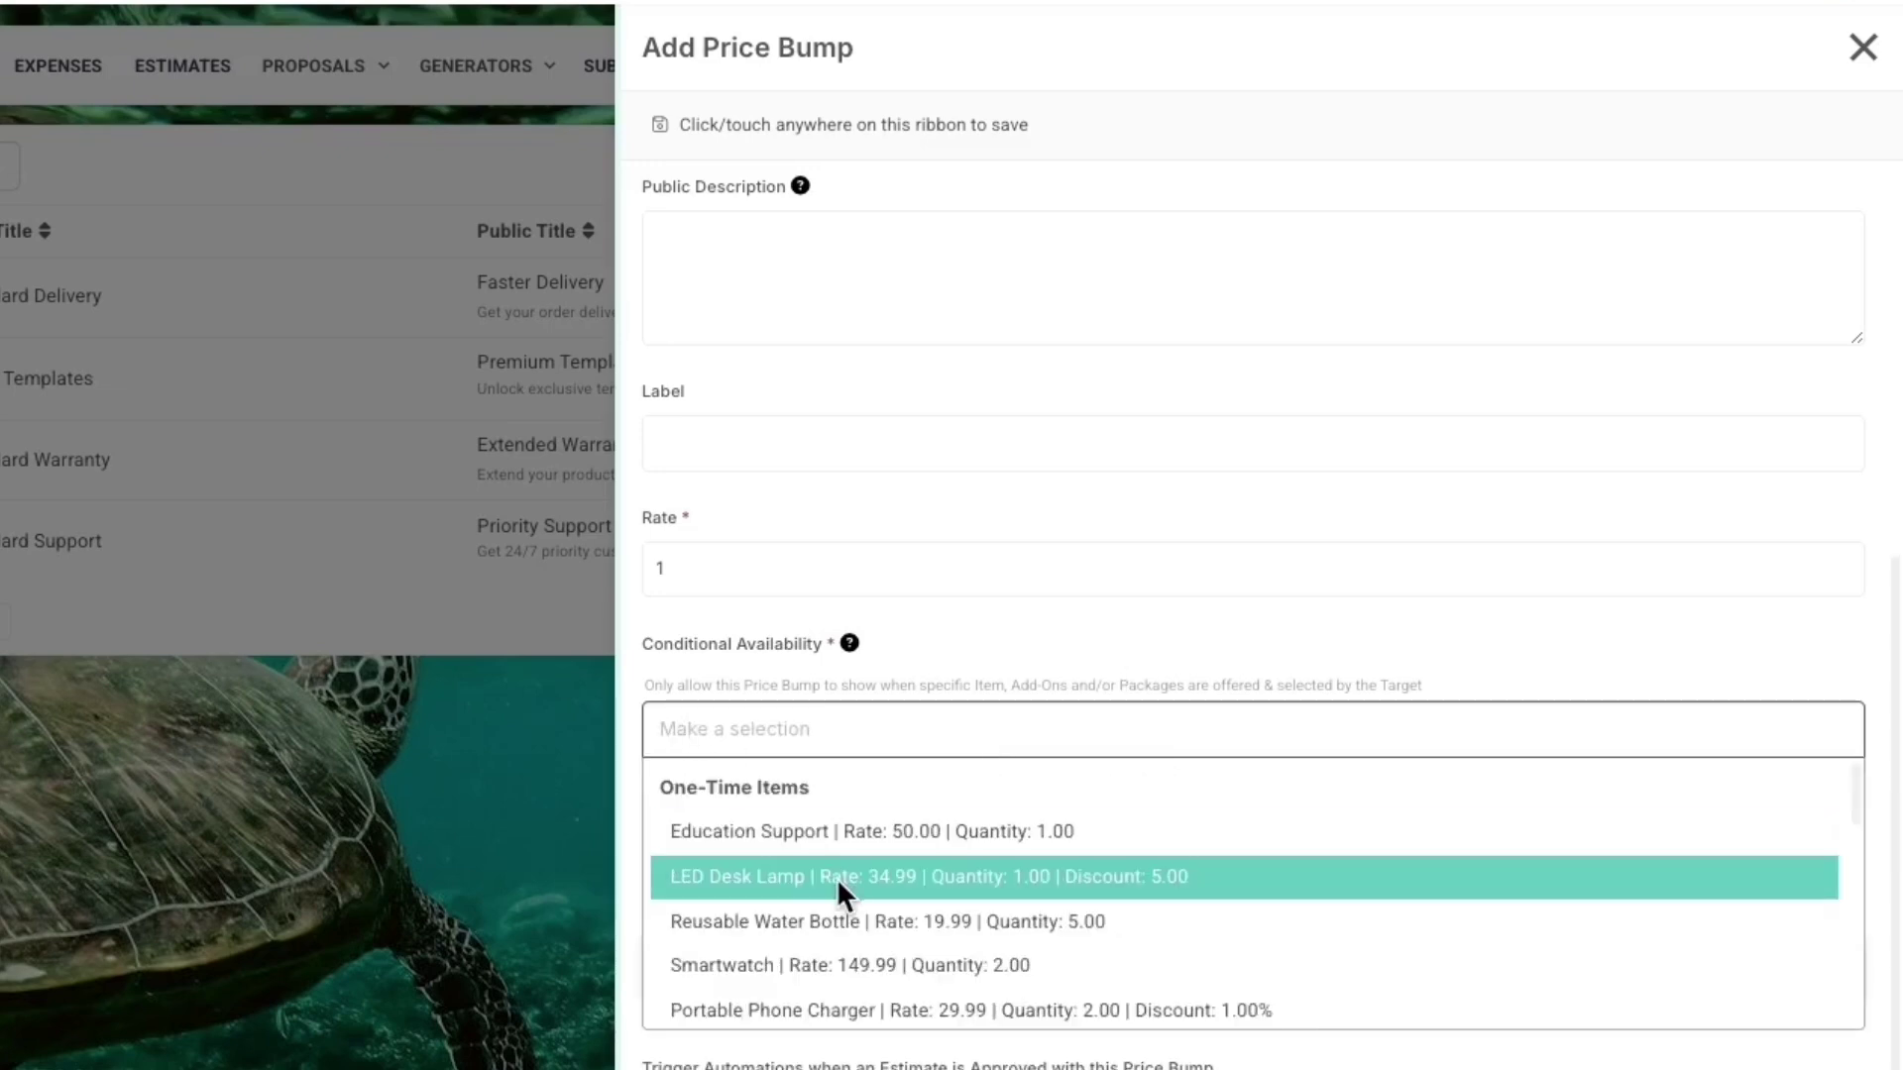
{"action": "scroll", "coordinate": [839, 882], "scroll_direction": "down", "scroll_amount": 1}
{"action": "scroll", "coordinate": [843, 889], "scroll_direction": "down", "scroll_amount": 4}
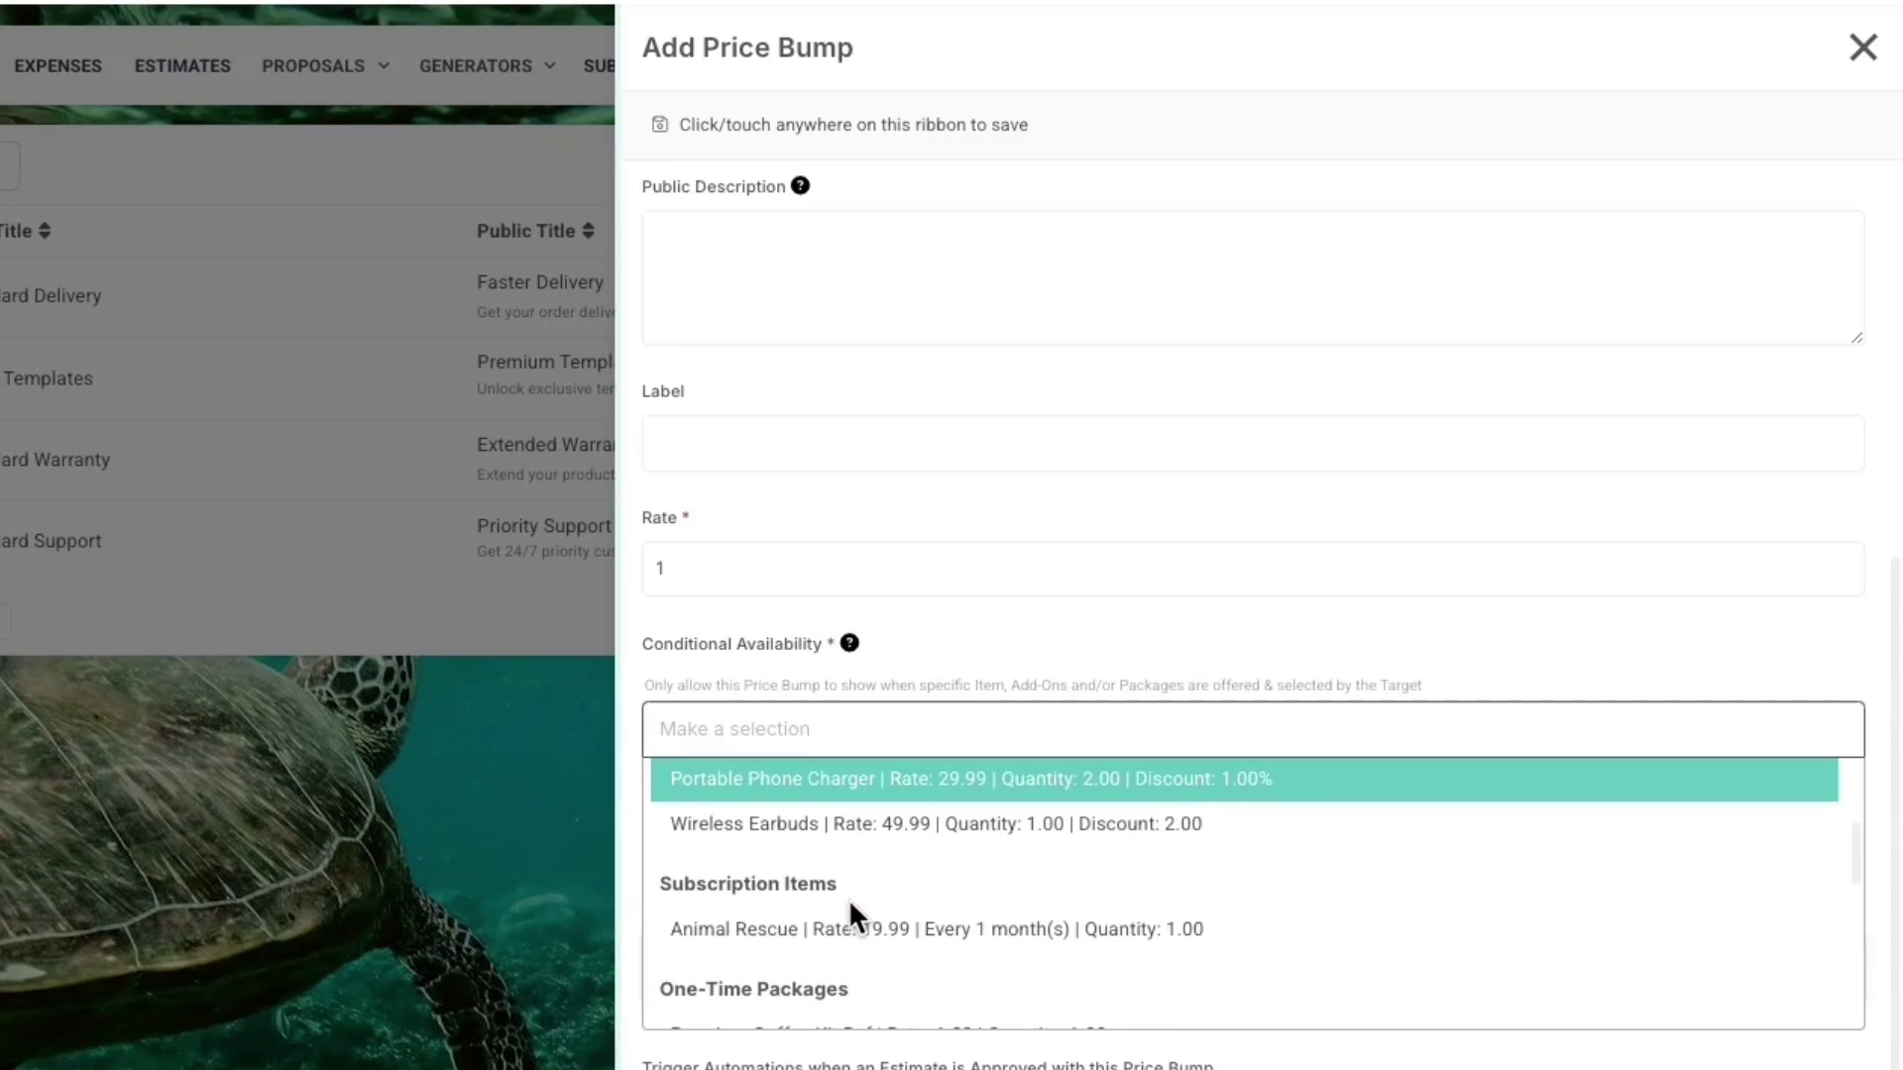
{"action": "left_click", "coordinate": [878, 921]}
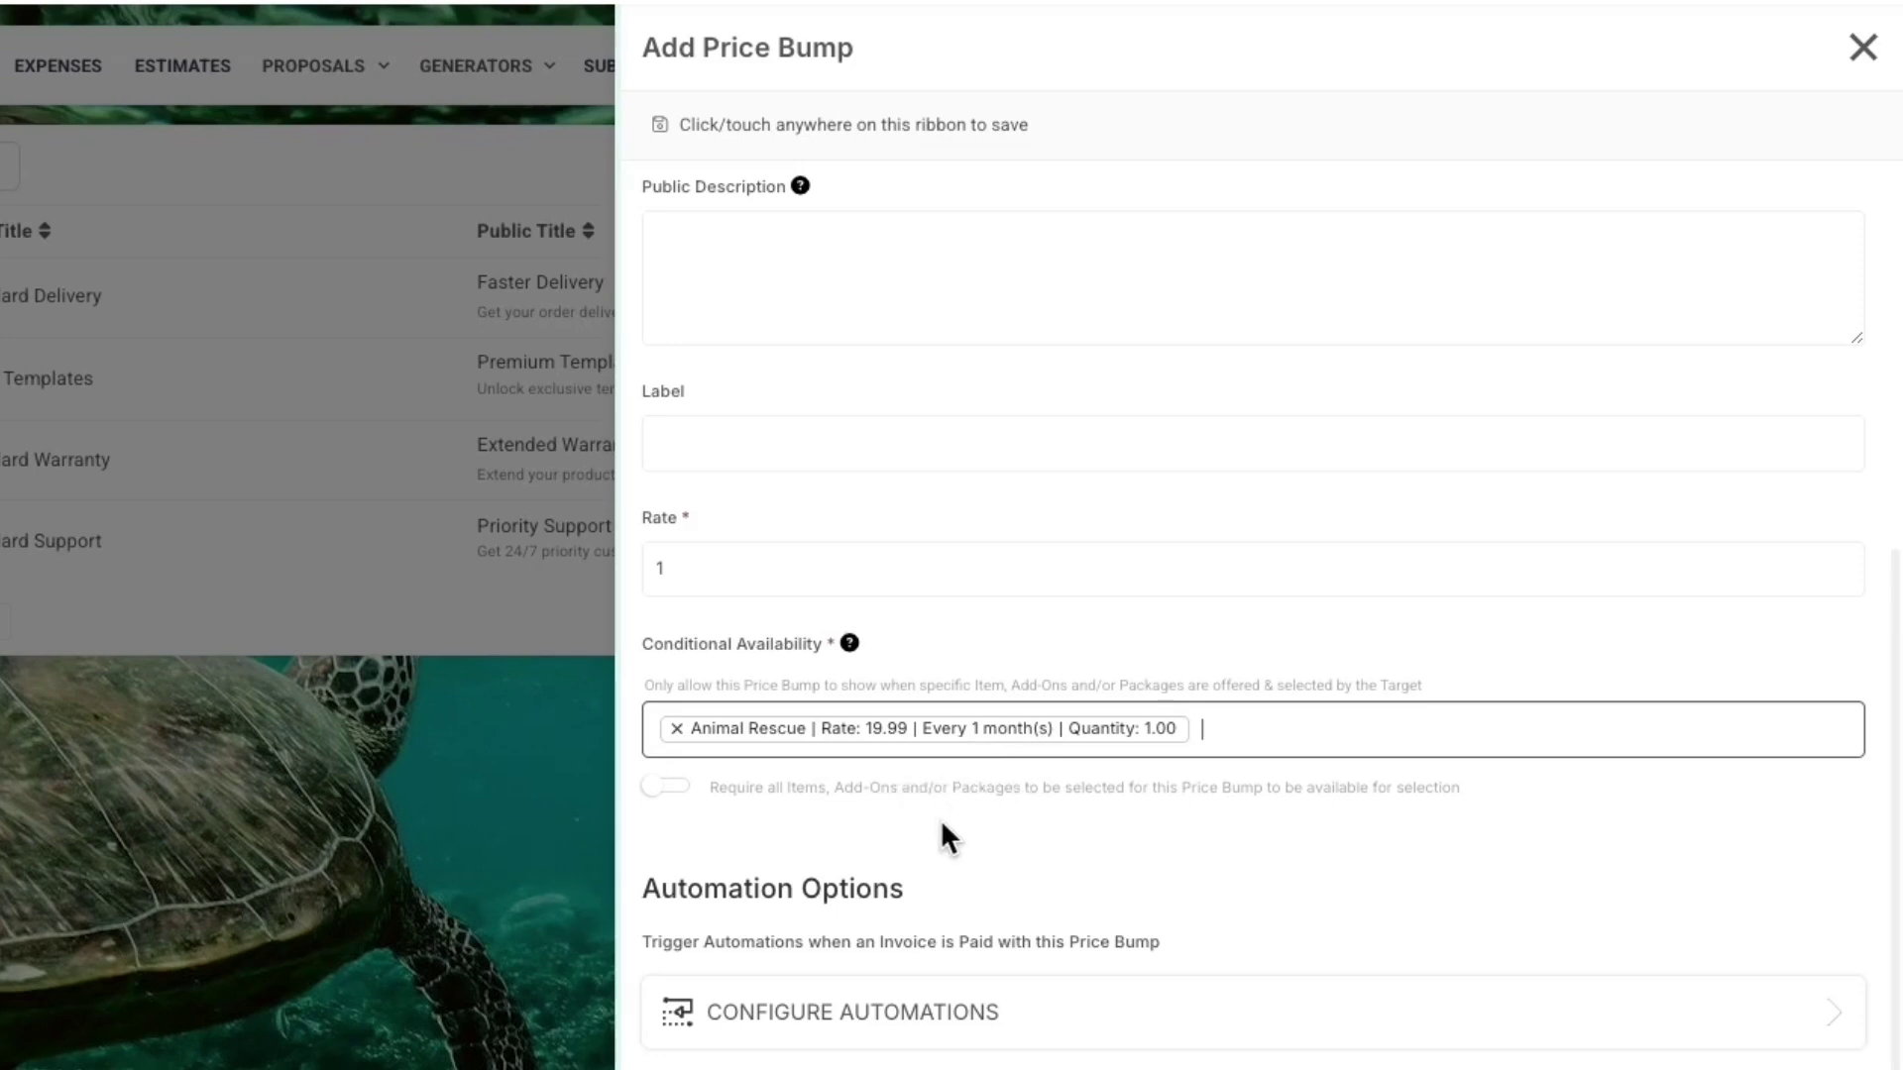
{"action": "scroll", "coordinate": [1140, 904], "scroll_direction": "down", "scroll_amount": 1}
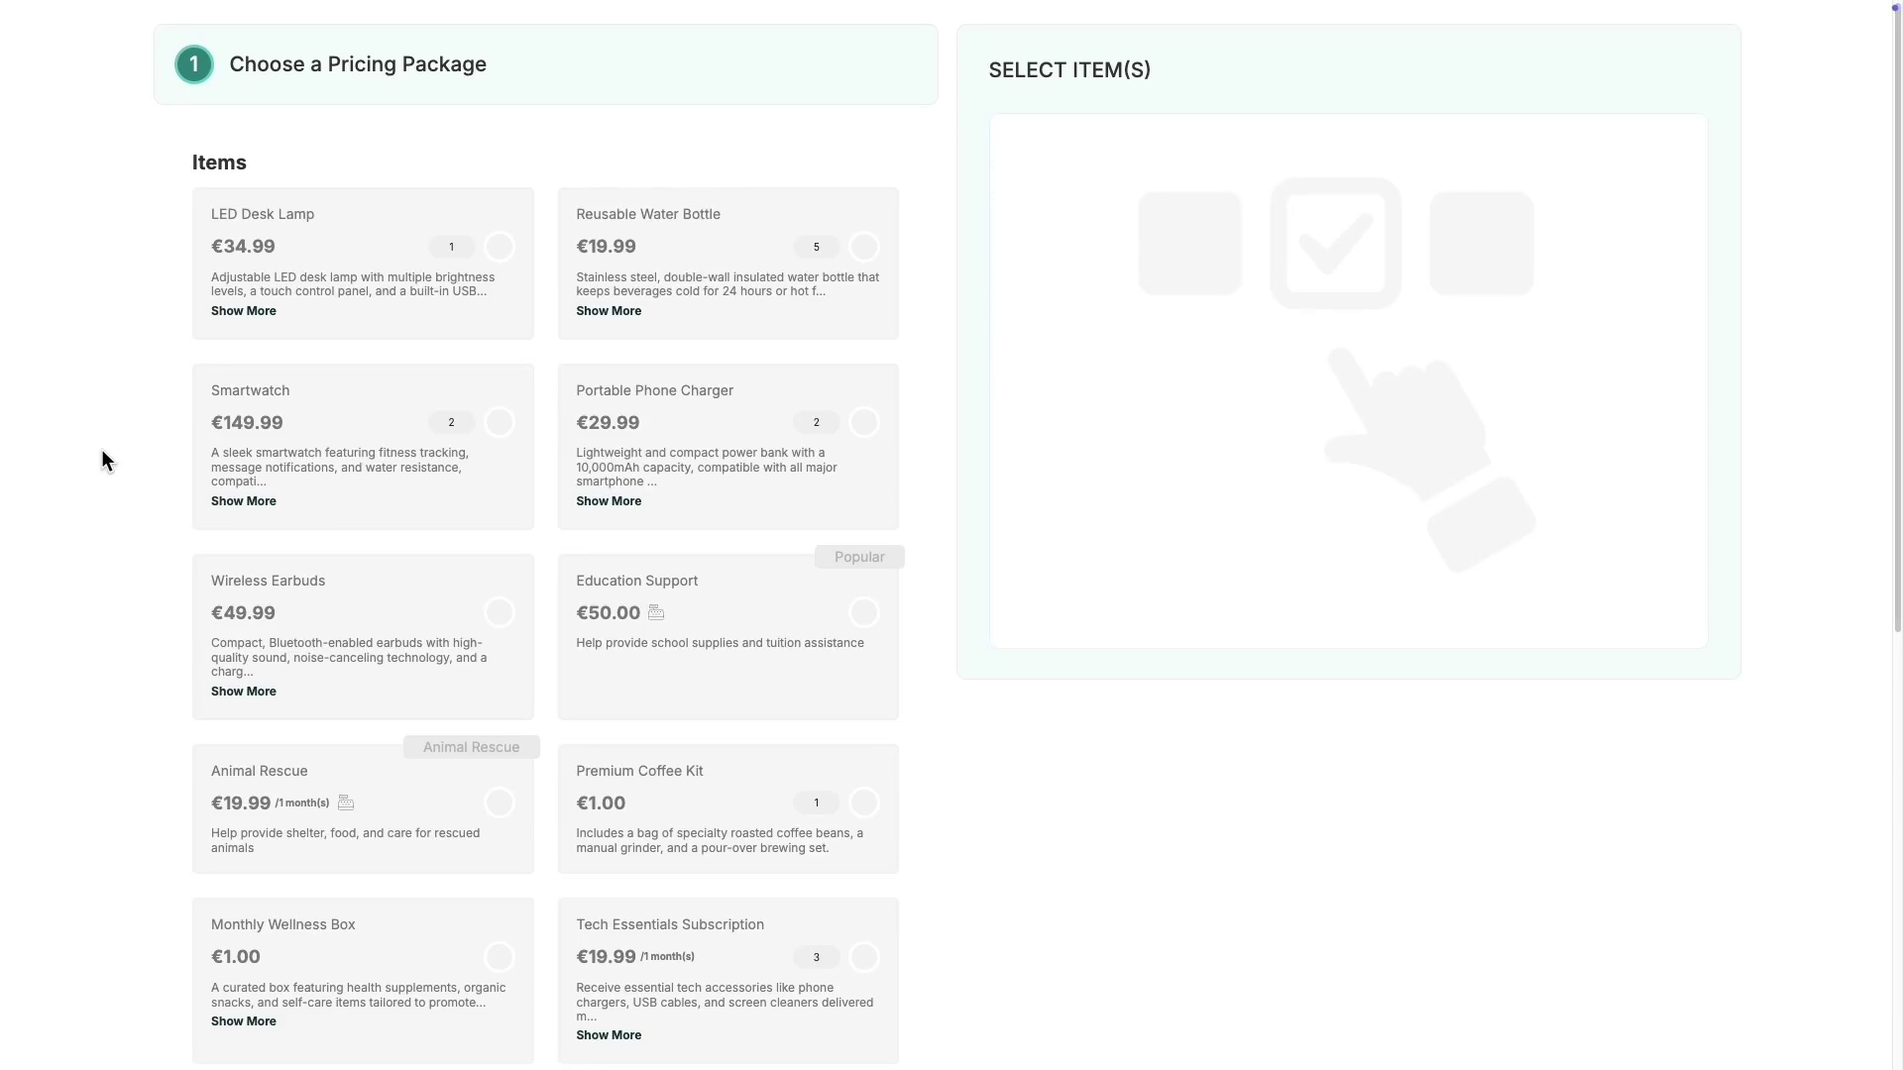
Step: Add LED Desk Lamp x 3 and Reusable Water Bottle x 5 to the checkout, reaching €208.91
{"action": "left_click", "coordinate": [498, 248]}
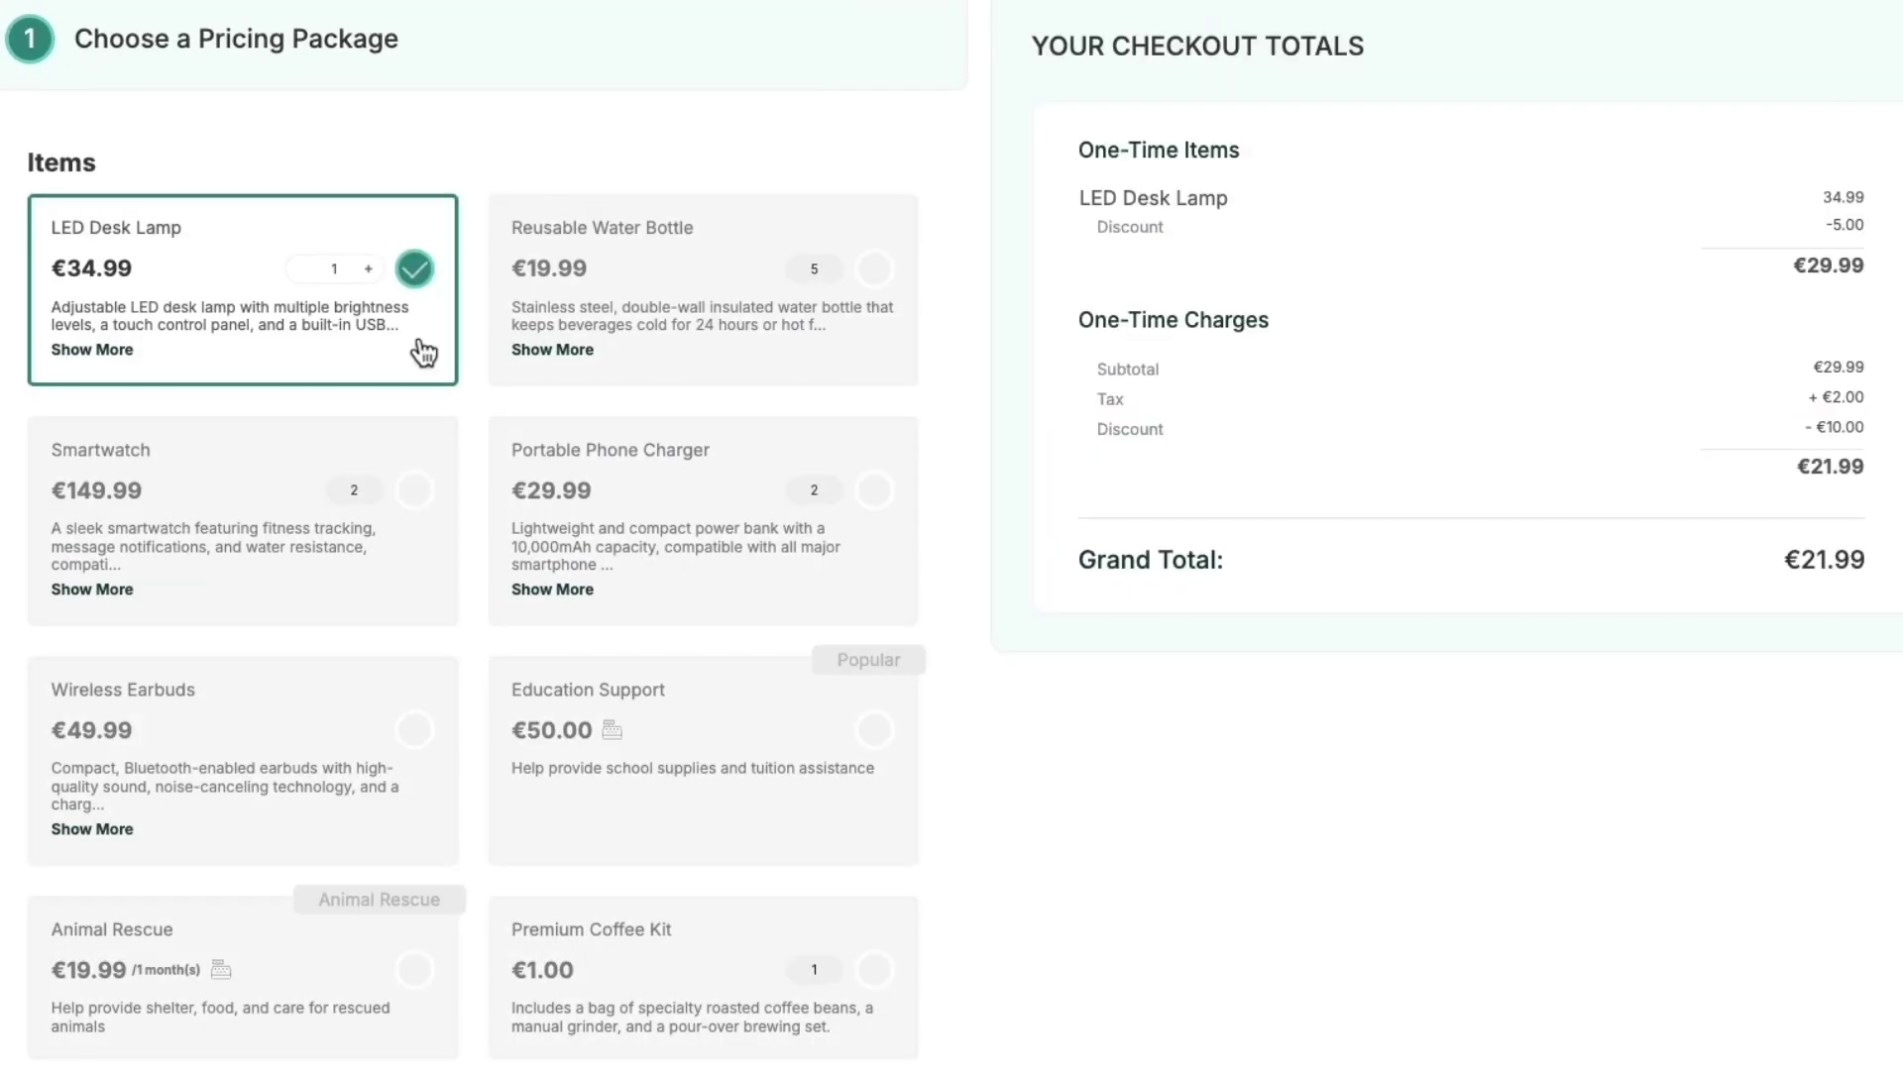
{"action": "left_click", "coordinate": [368, 270]}
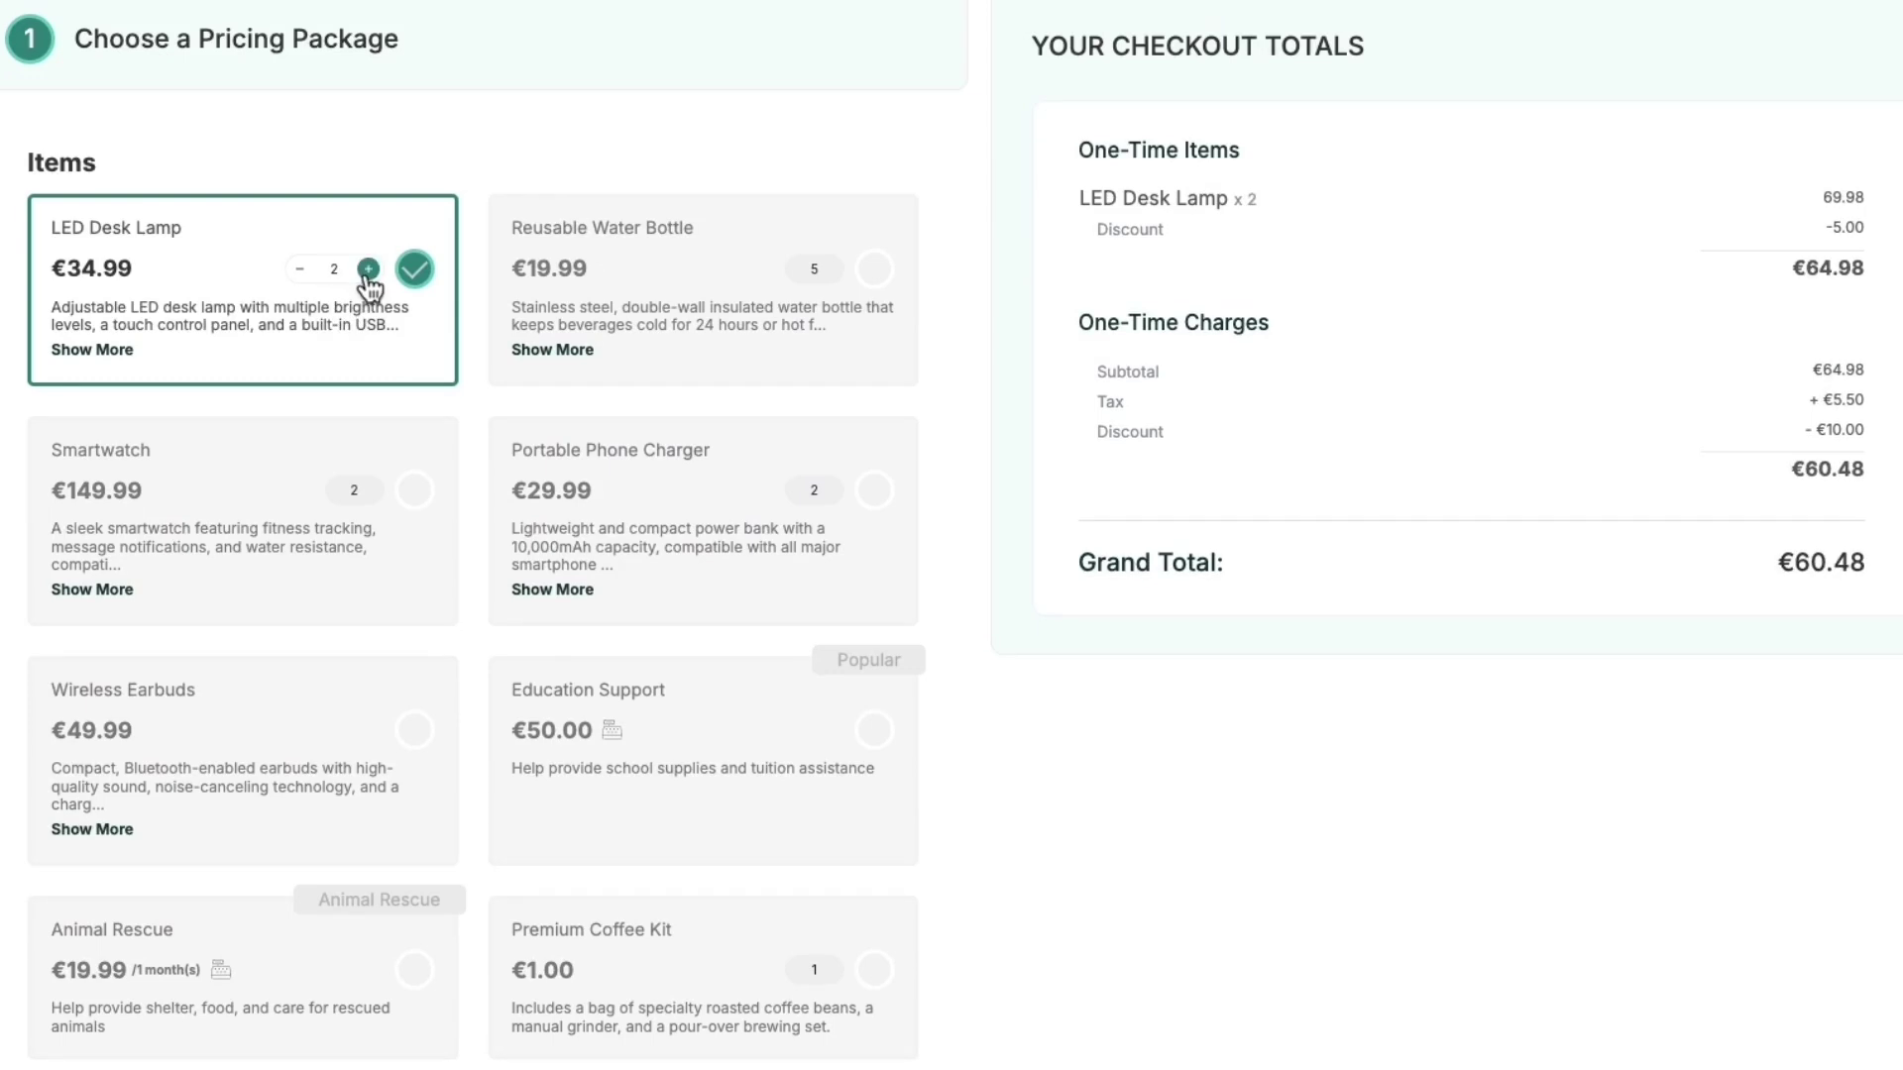
{"action": "left_click", "coordinate": [367, 270]}
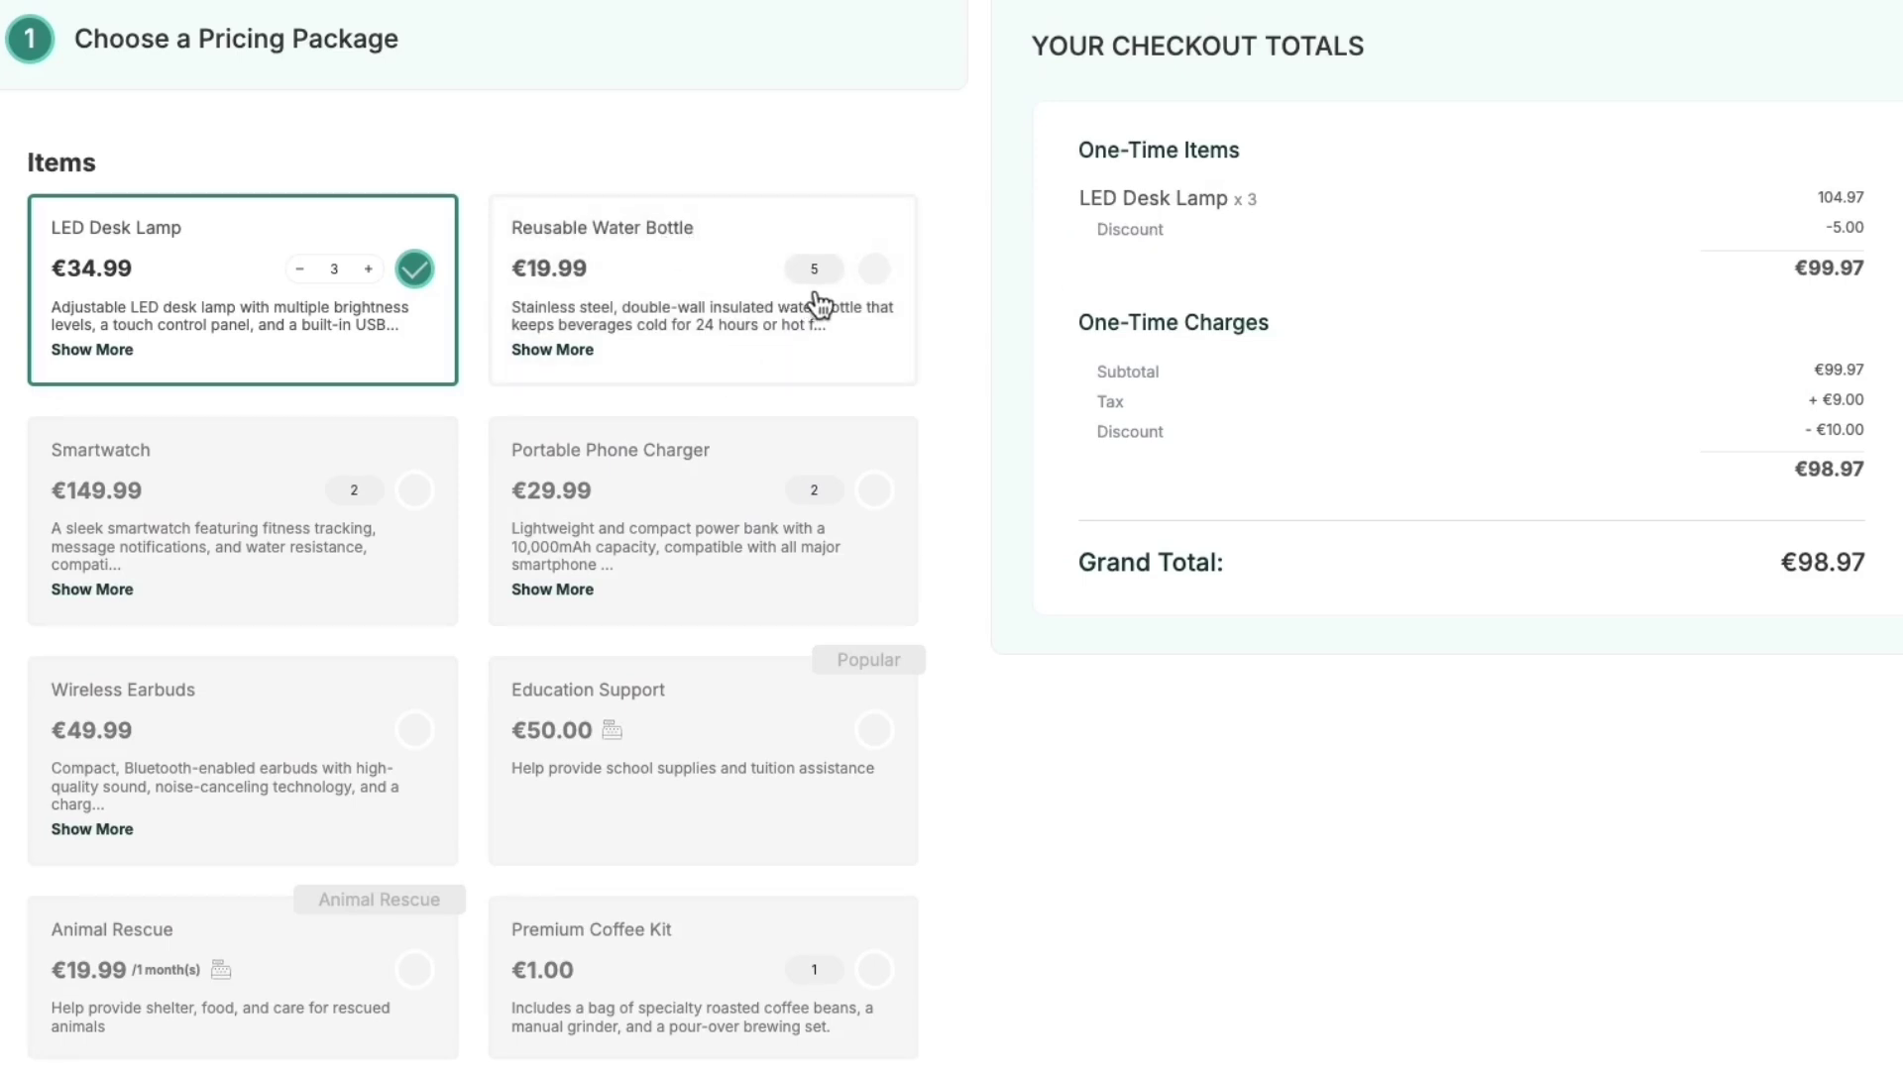
{"action": "left_click", "coordinate": [873, 270]}
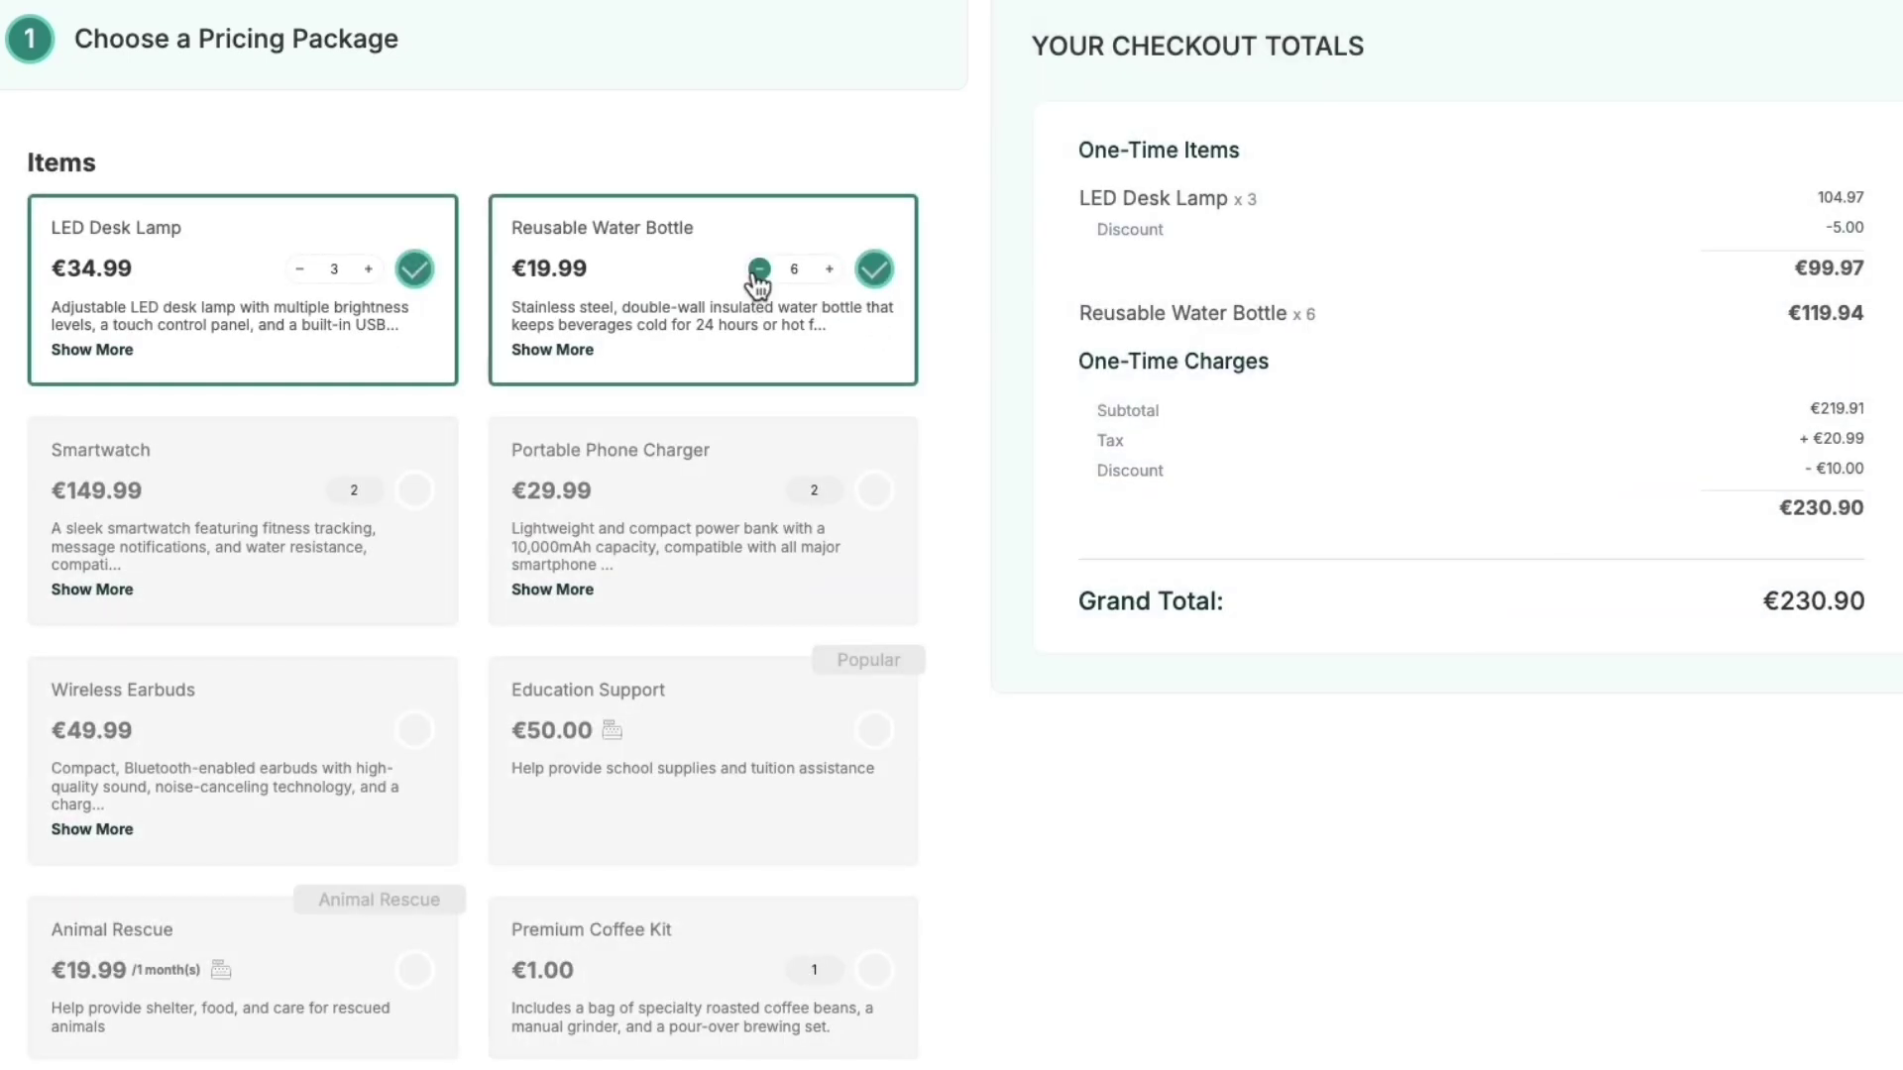
{"action": "left_click", "coordinate": [759, 268]}
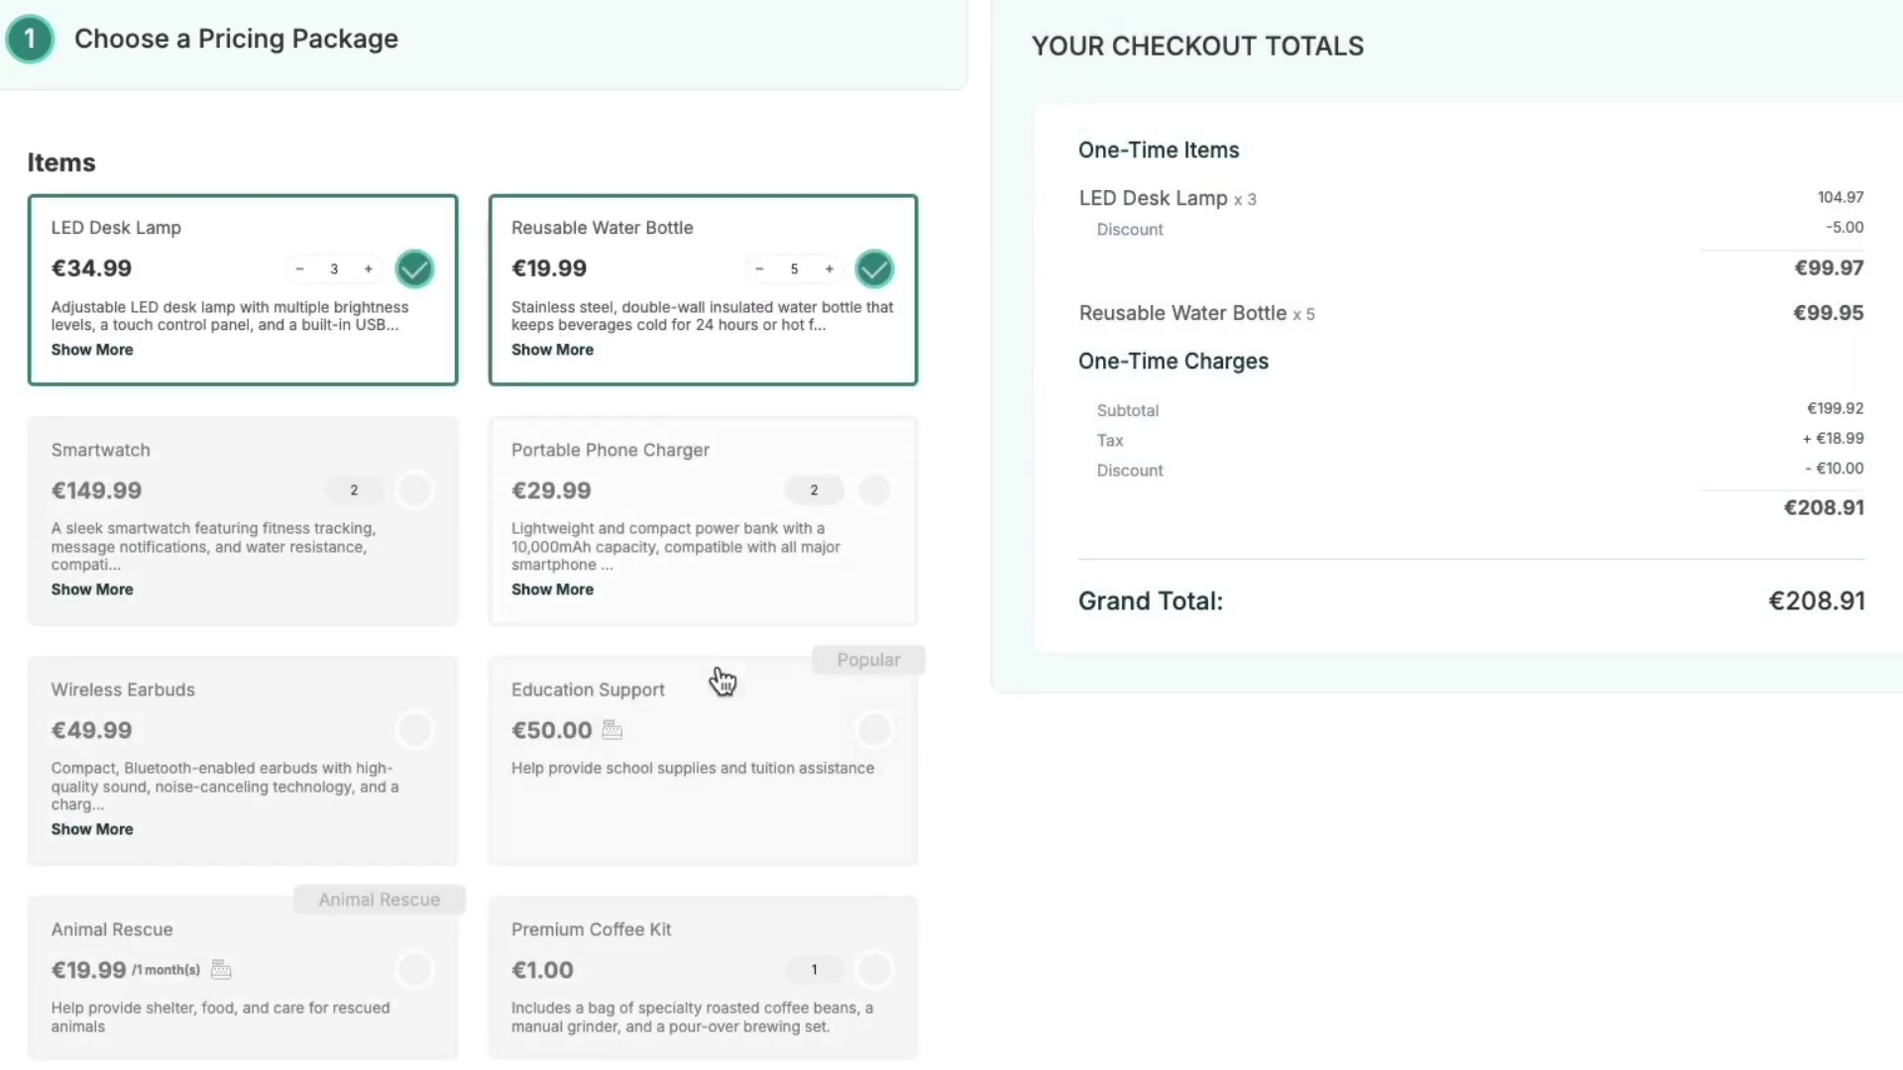
Step: Add Education Support to the checkout with its price changed to €500
{"action": "left_click", "coordinate": [869, 736]}
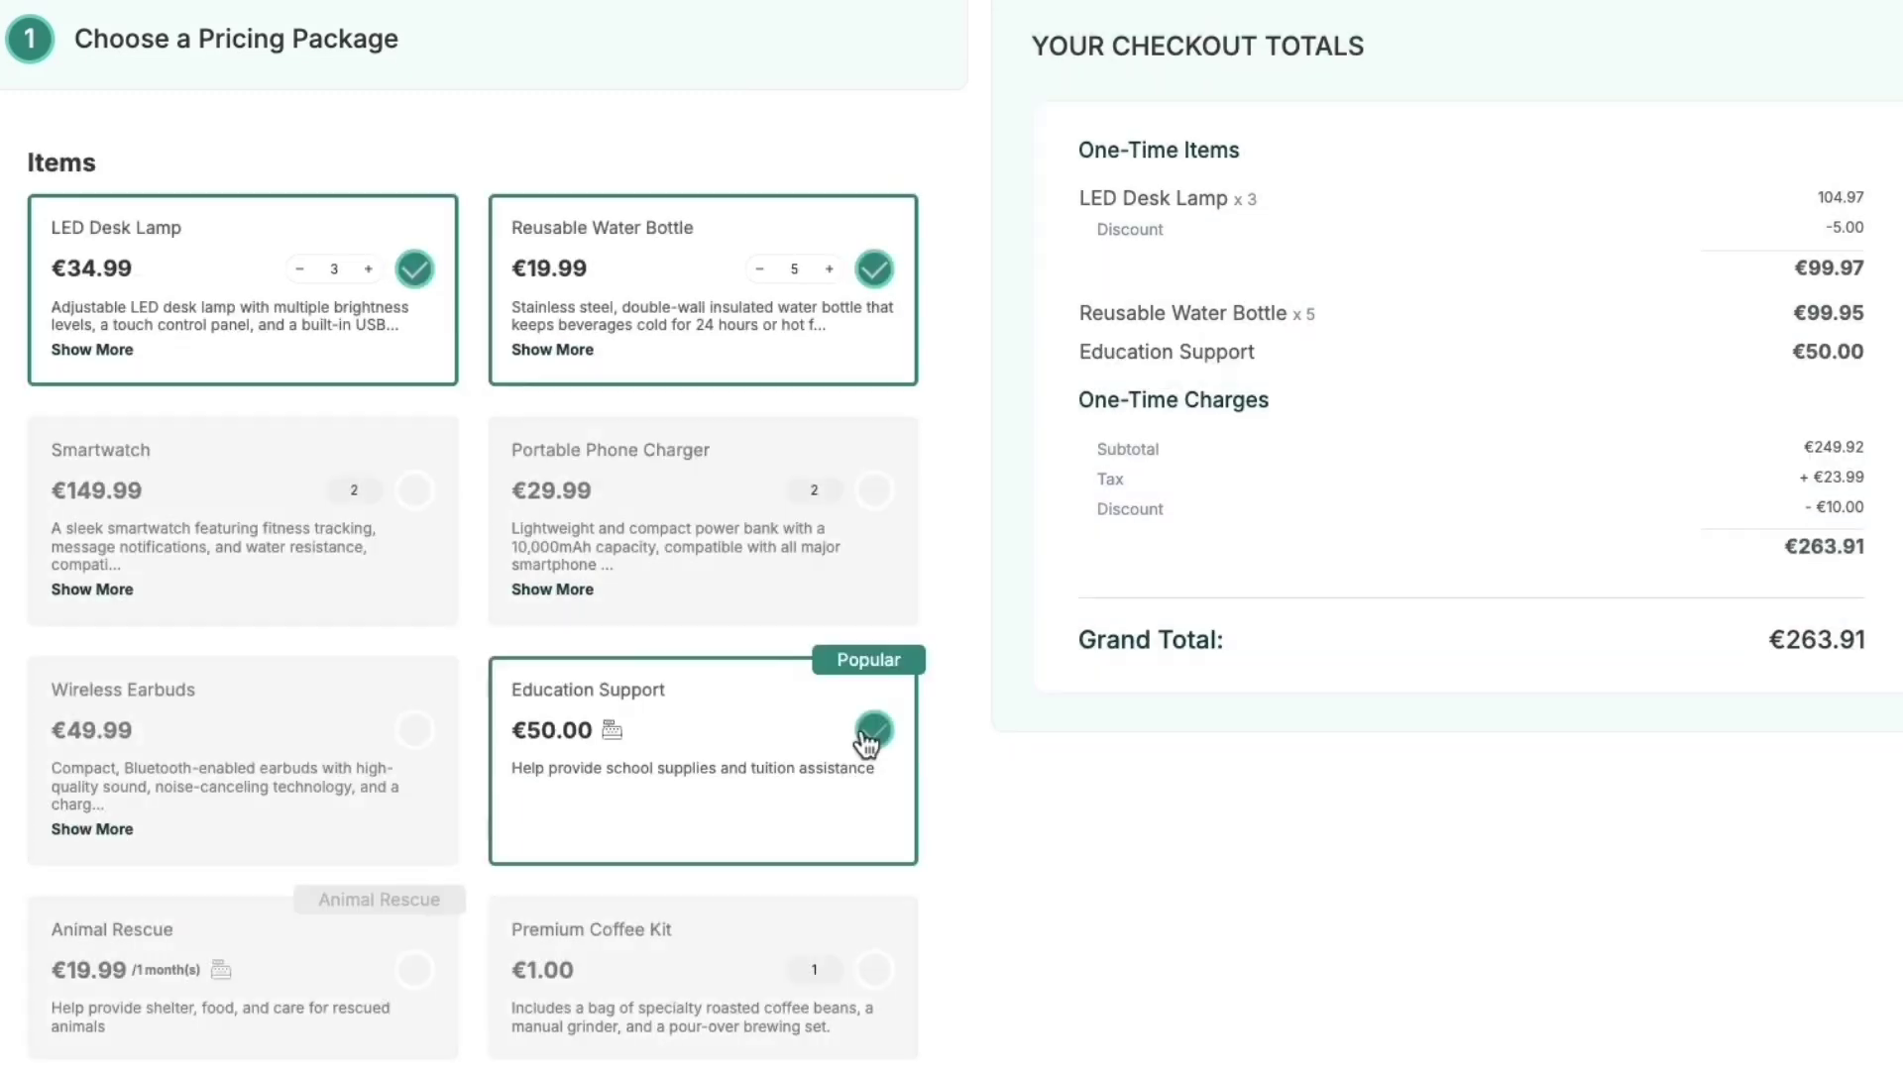
{"action": "left_click", "coordinate": [611, 731]}
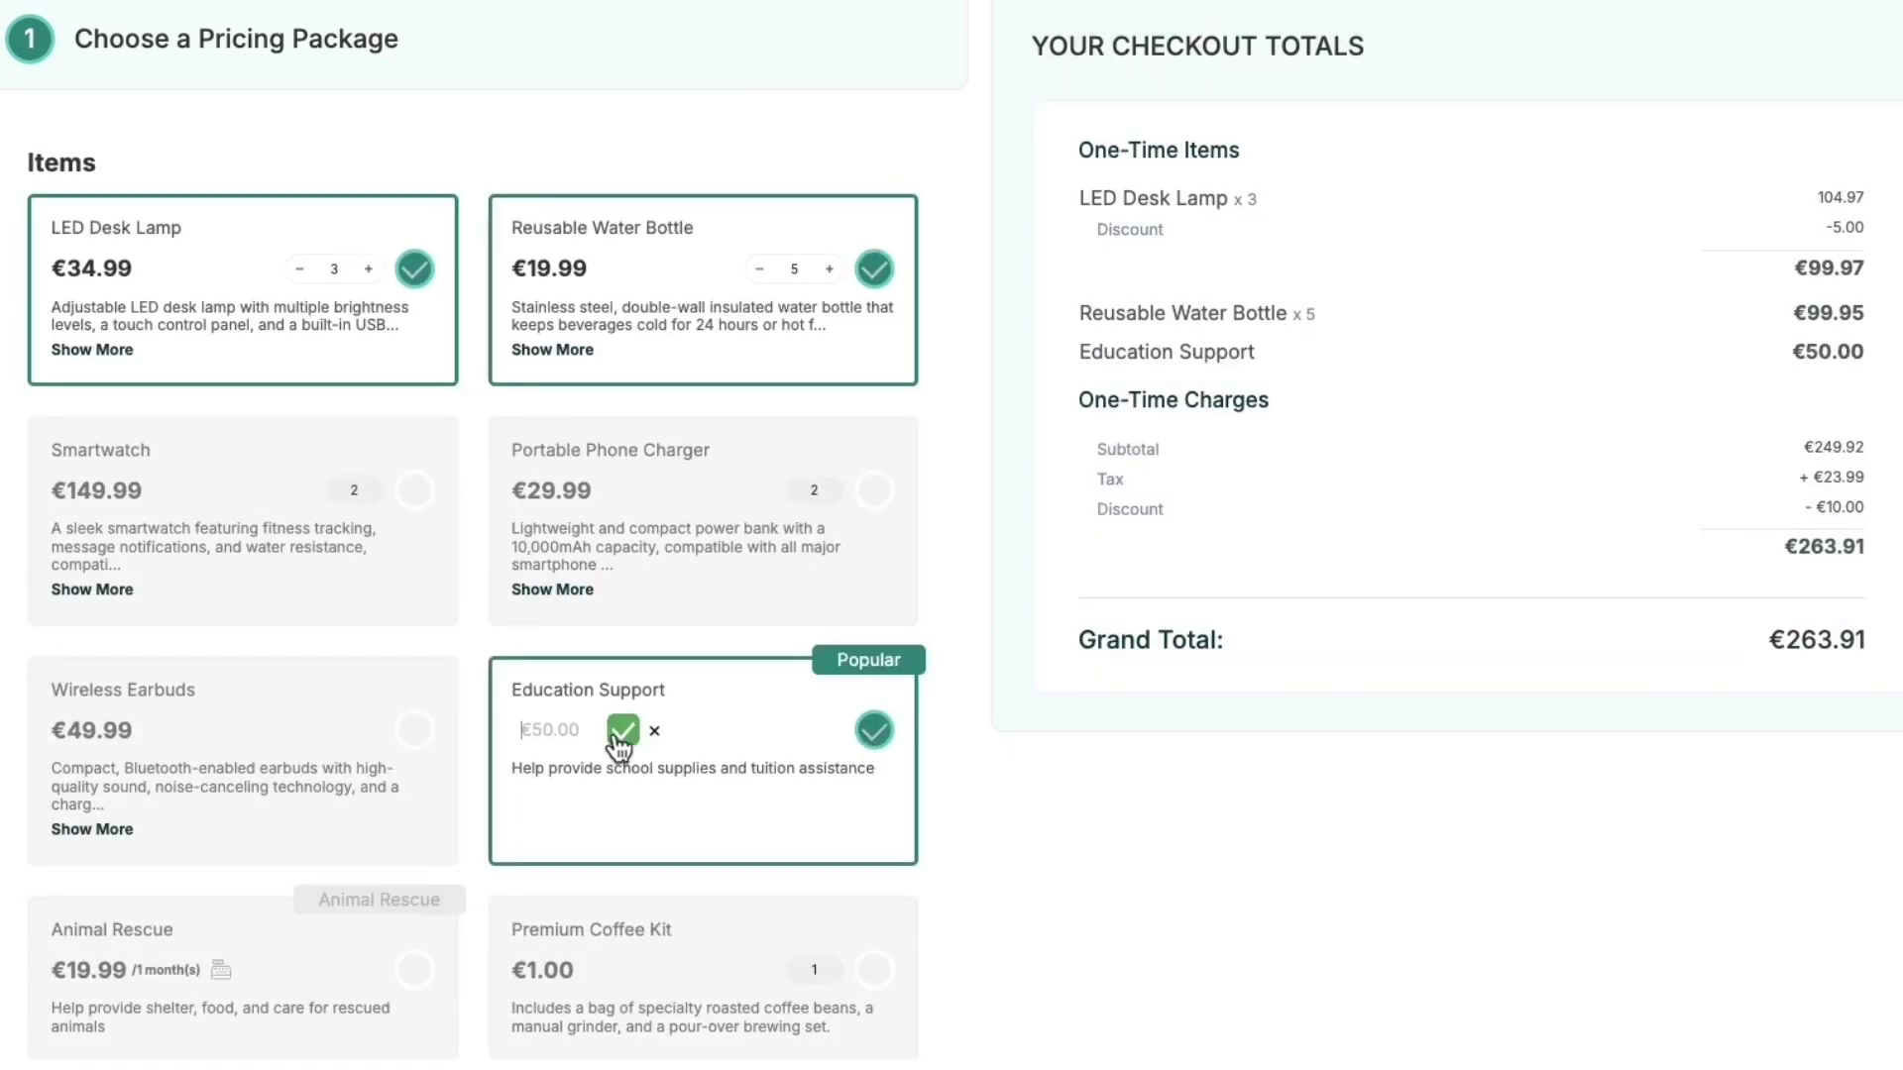
{"action": "left_click", "coordinate": [541, 734]}
{"action": "type", "text": "5000"}
{"action": "key", "text": "Return"}
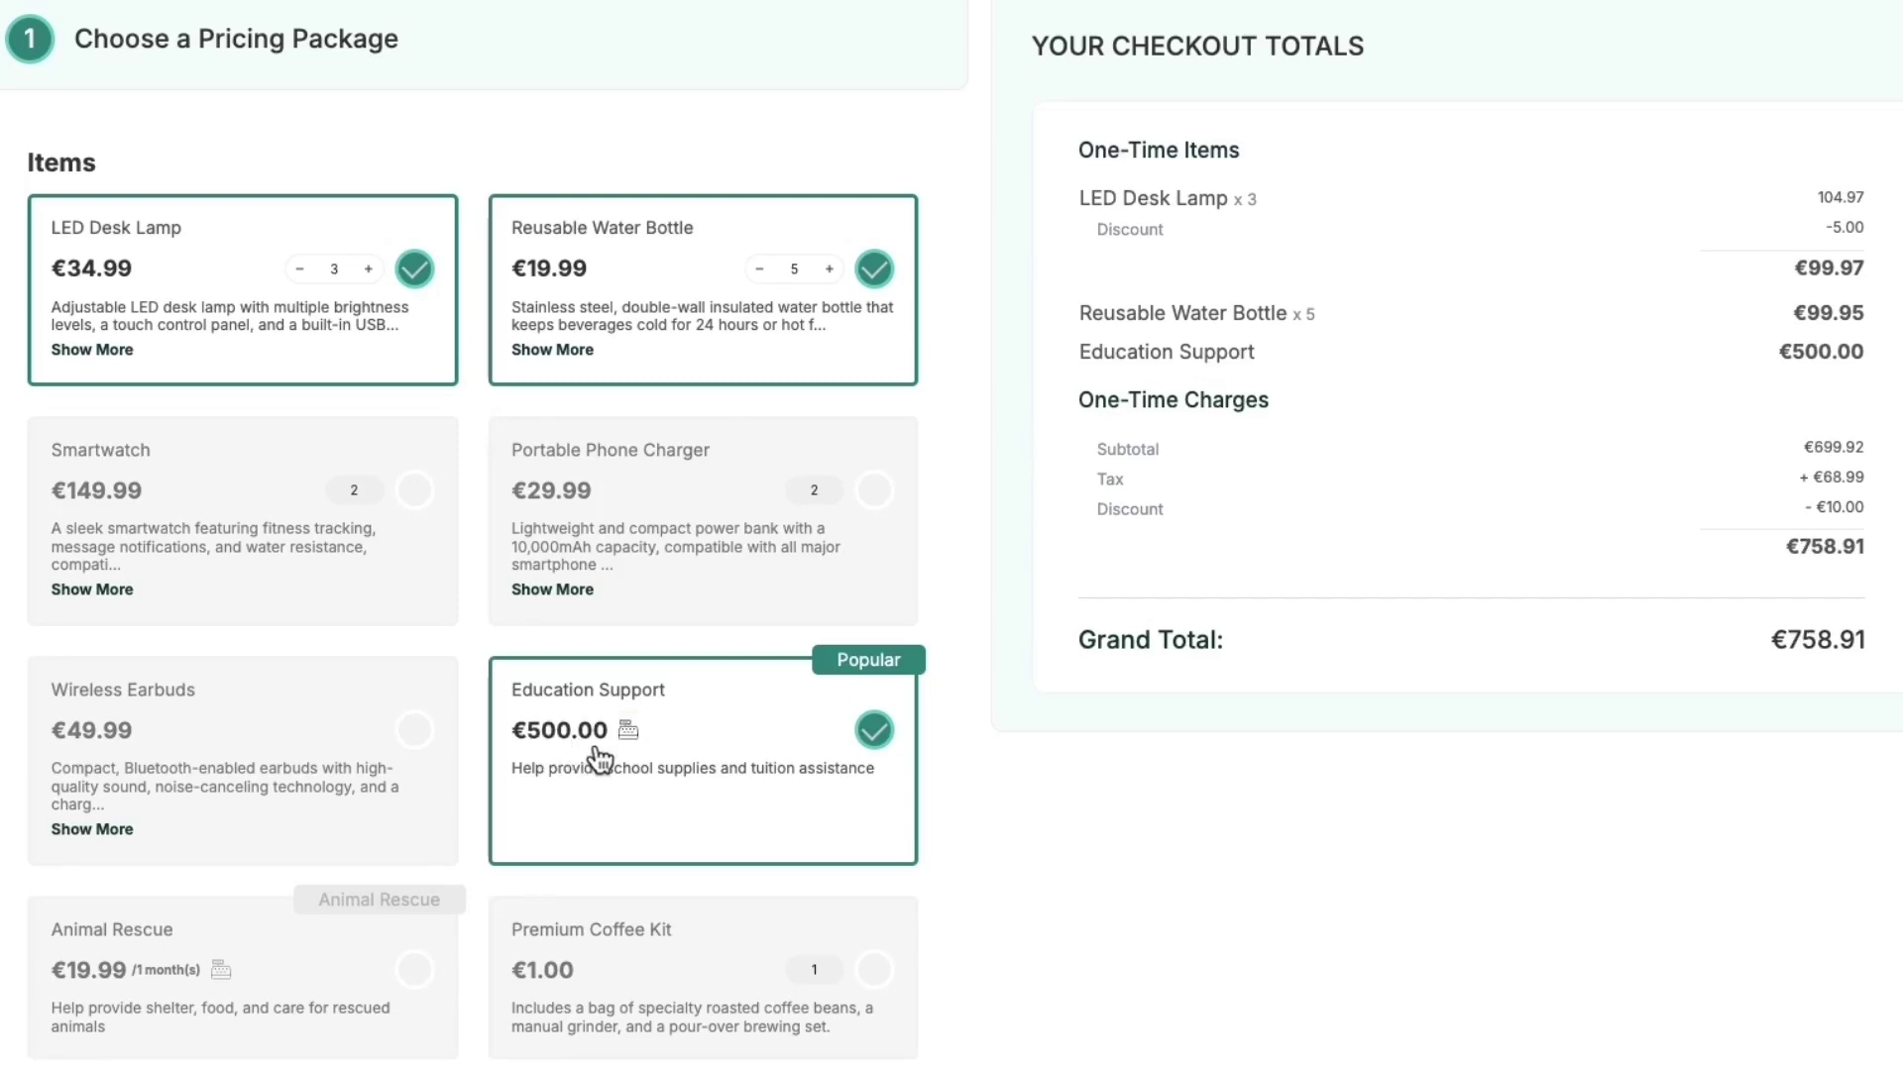
Step: Add the Animal Rescue subscription to the checkout and enter 5000 as its price
{"action": "left_click", "coordinate": [414, 971]}
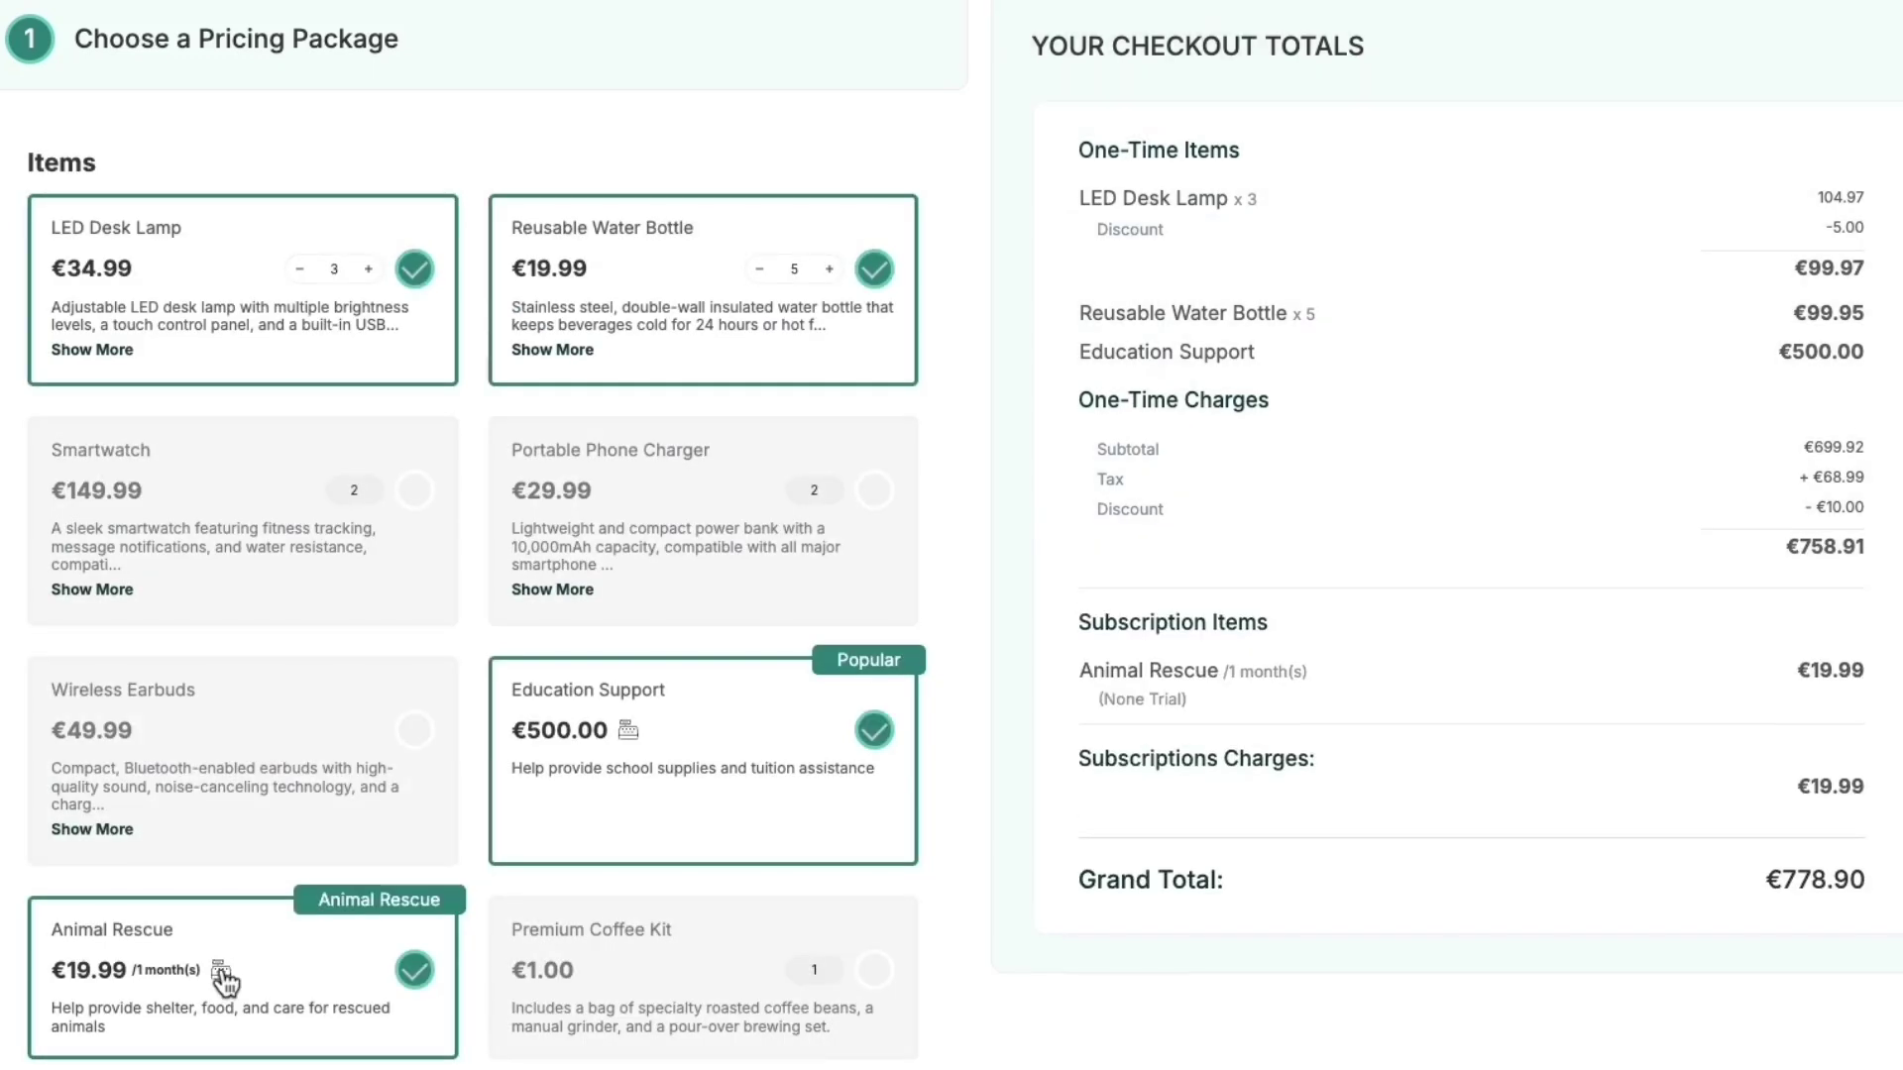
{"action": "left_click", "coordinate": [226, 981]}
{"action": "type", "text": "5000"}
{"action": "left_click", "coordinate": [161, 981]}
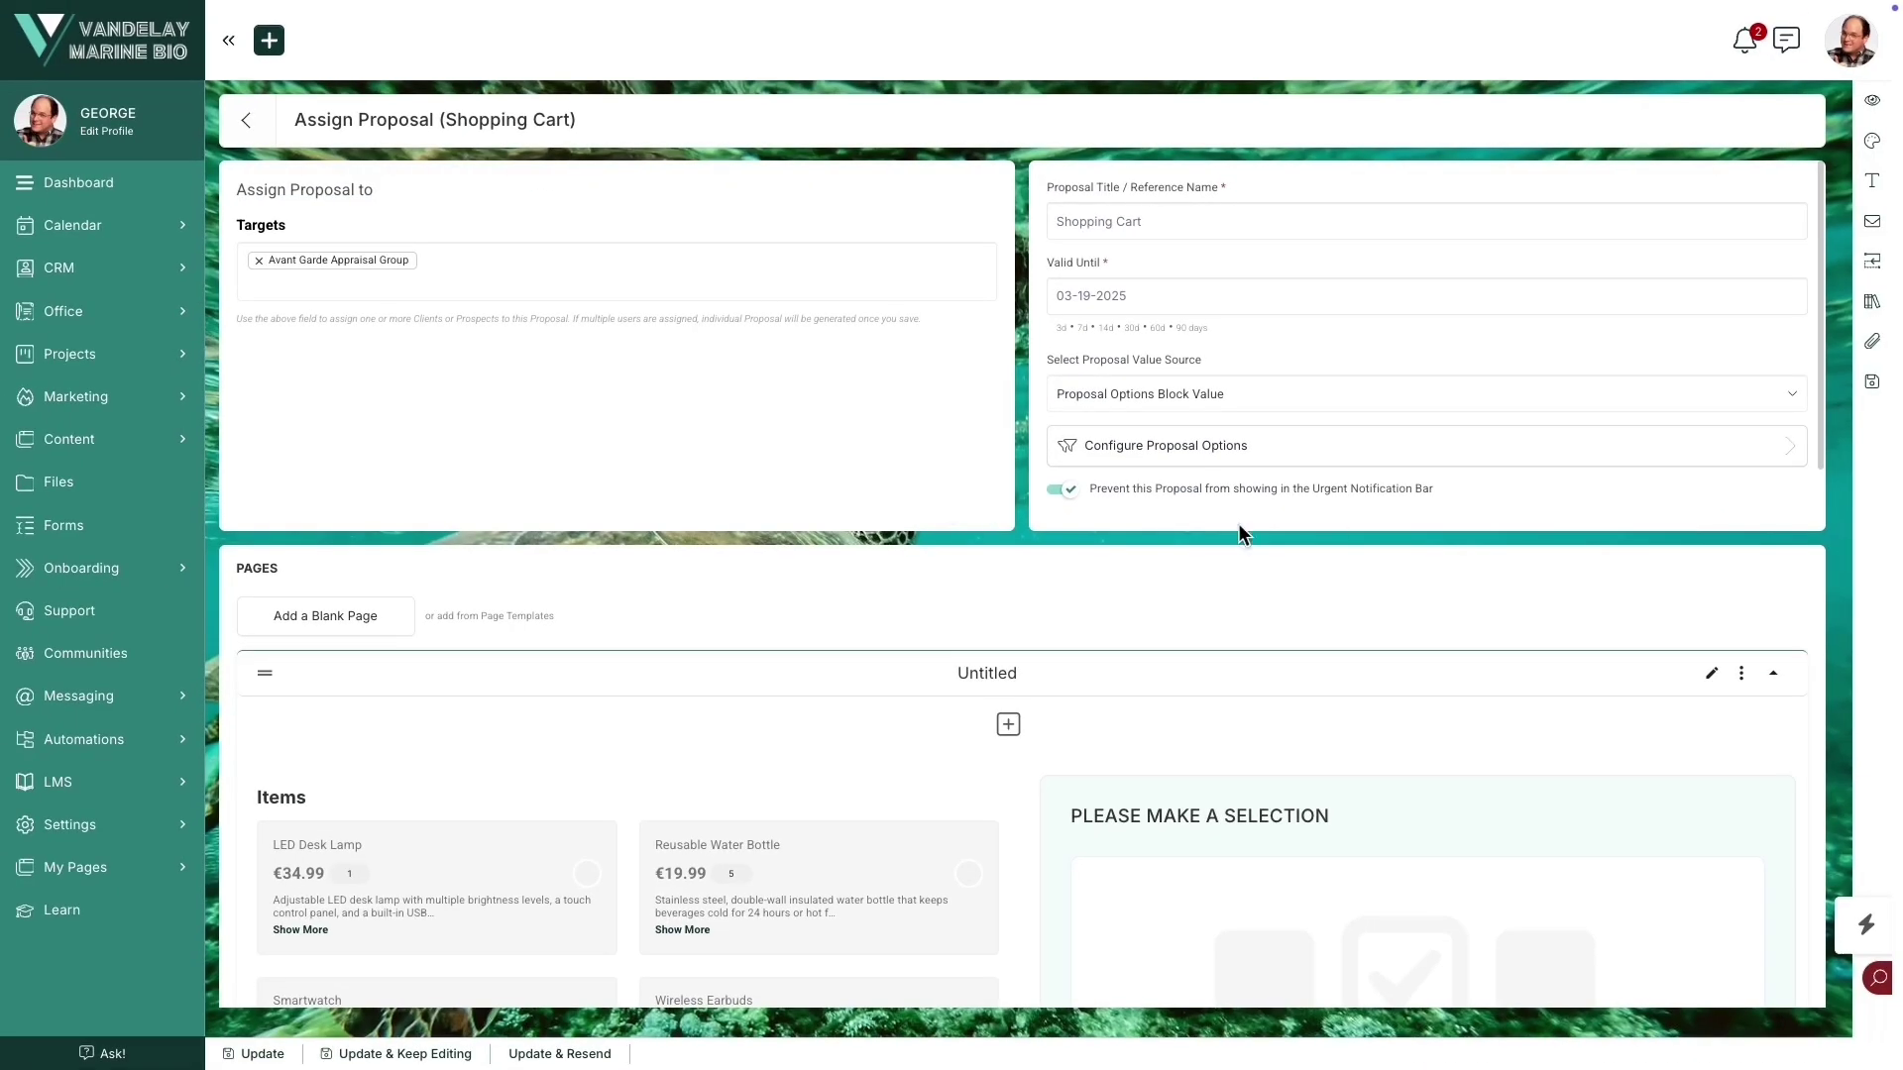
Step: Preview the Shopping Cart proposal and select Education Support plus the Priority Support price bump (€415.78)
{"action": "left_click", "coordinate": [1873, 104]}
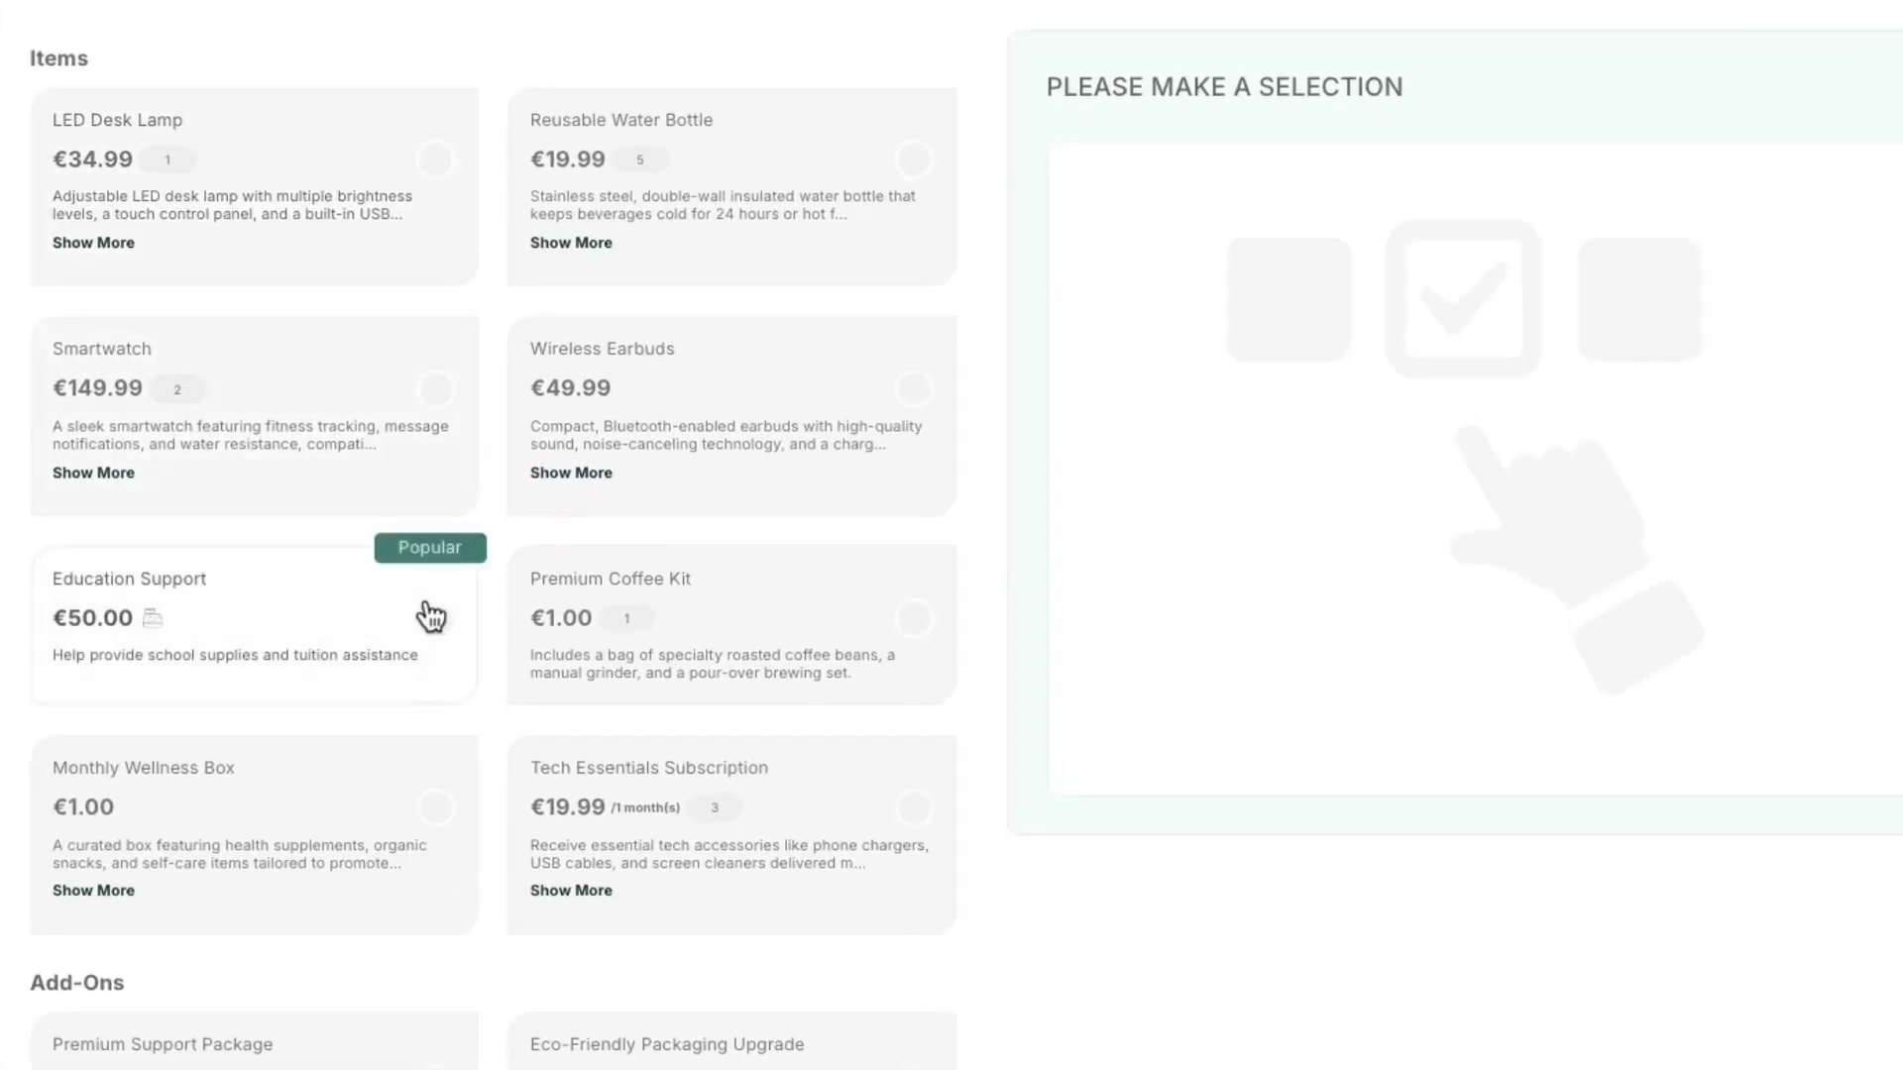
{"action": "left_click", "coordinate": [432, 616]}
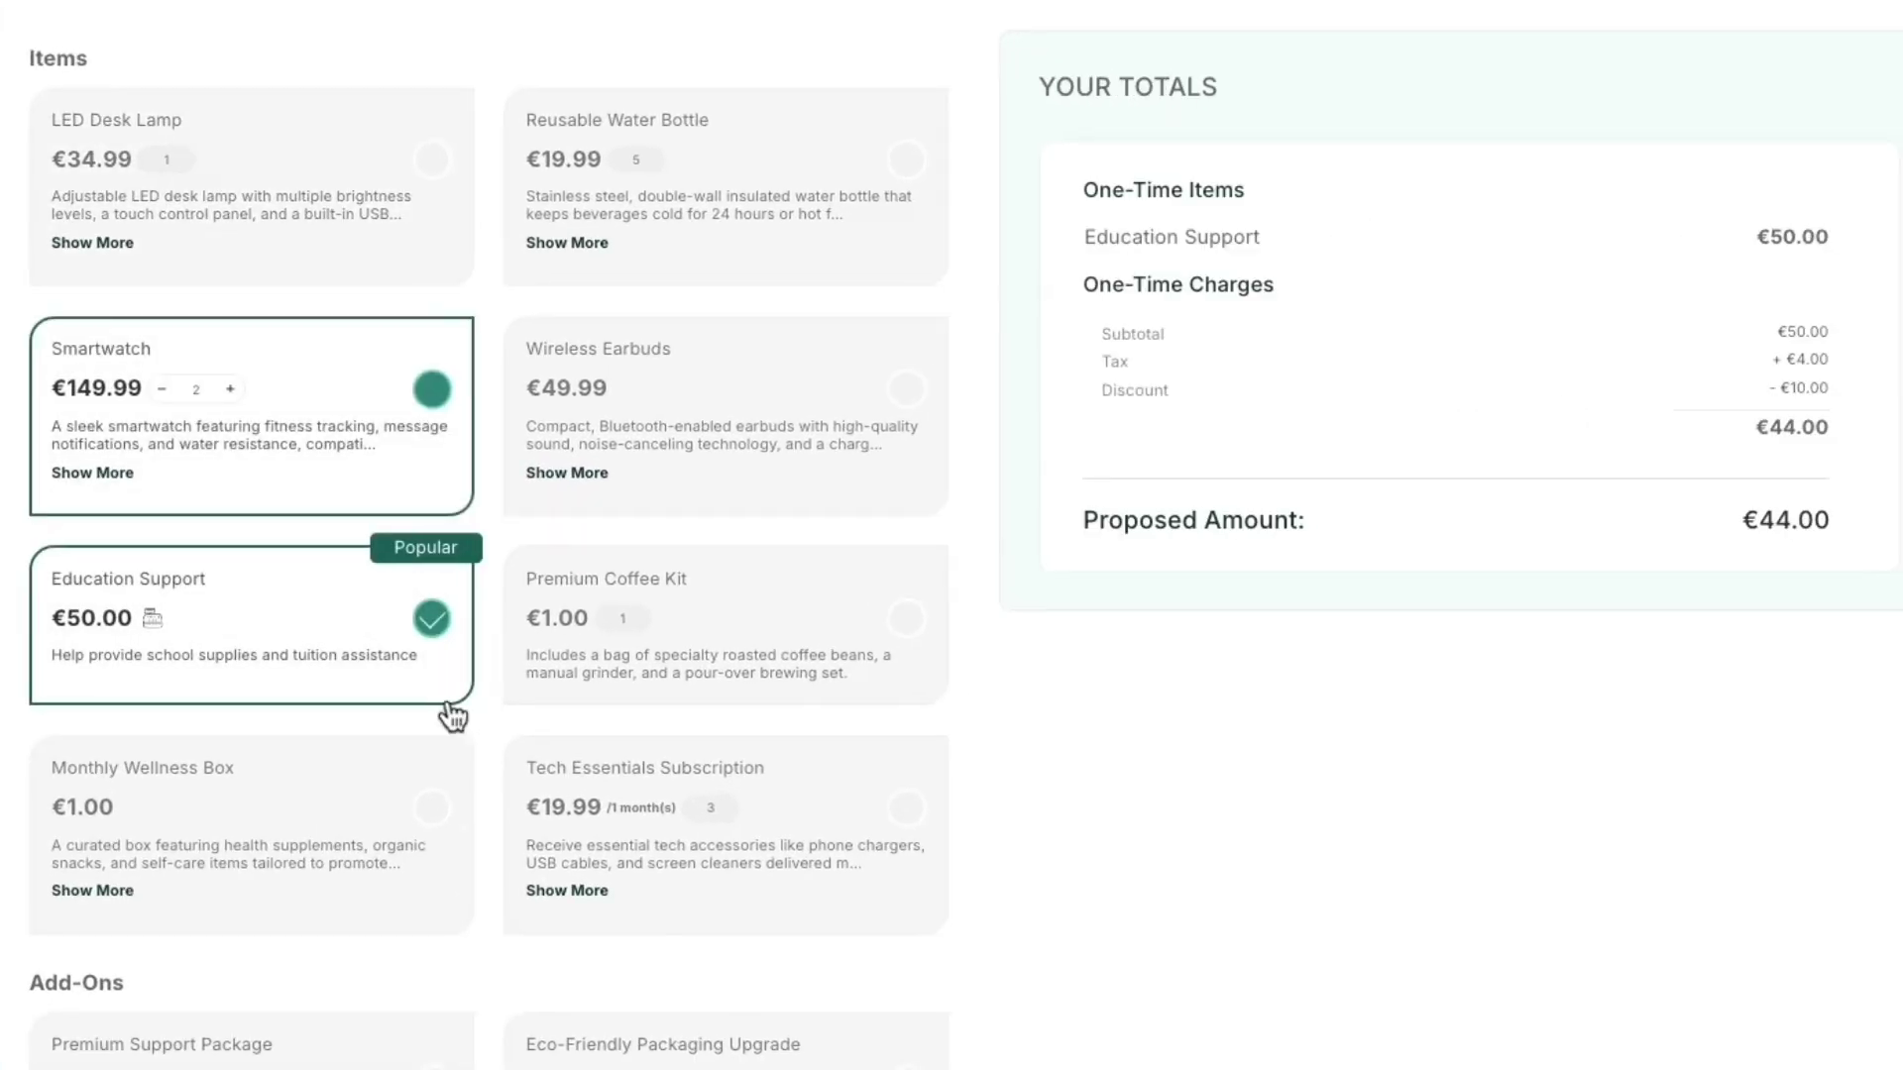
{"action": "scroll", "coordinate": [416, 555], "scroll_direction": "down", "scroll_amount": 4}
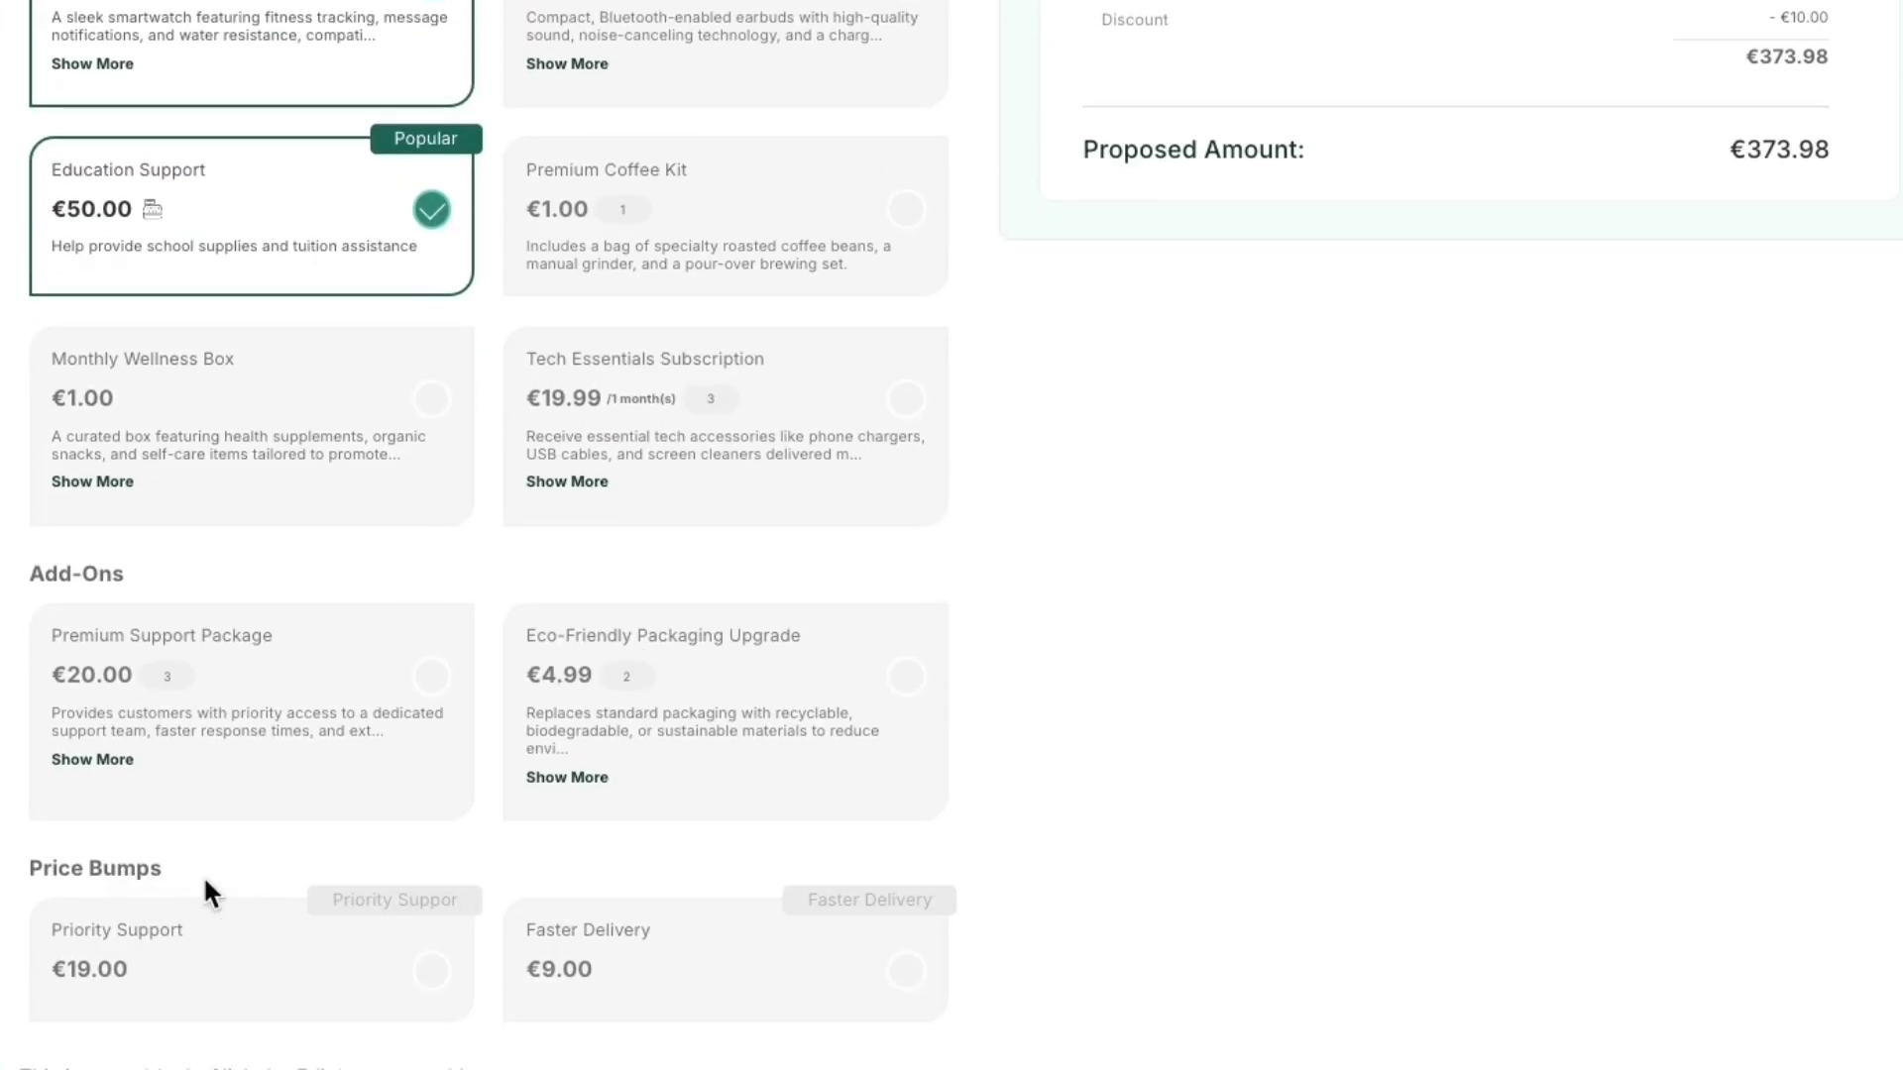
{"action": "left_click", "coordinate": [234, 979]}
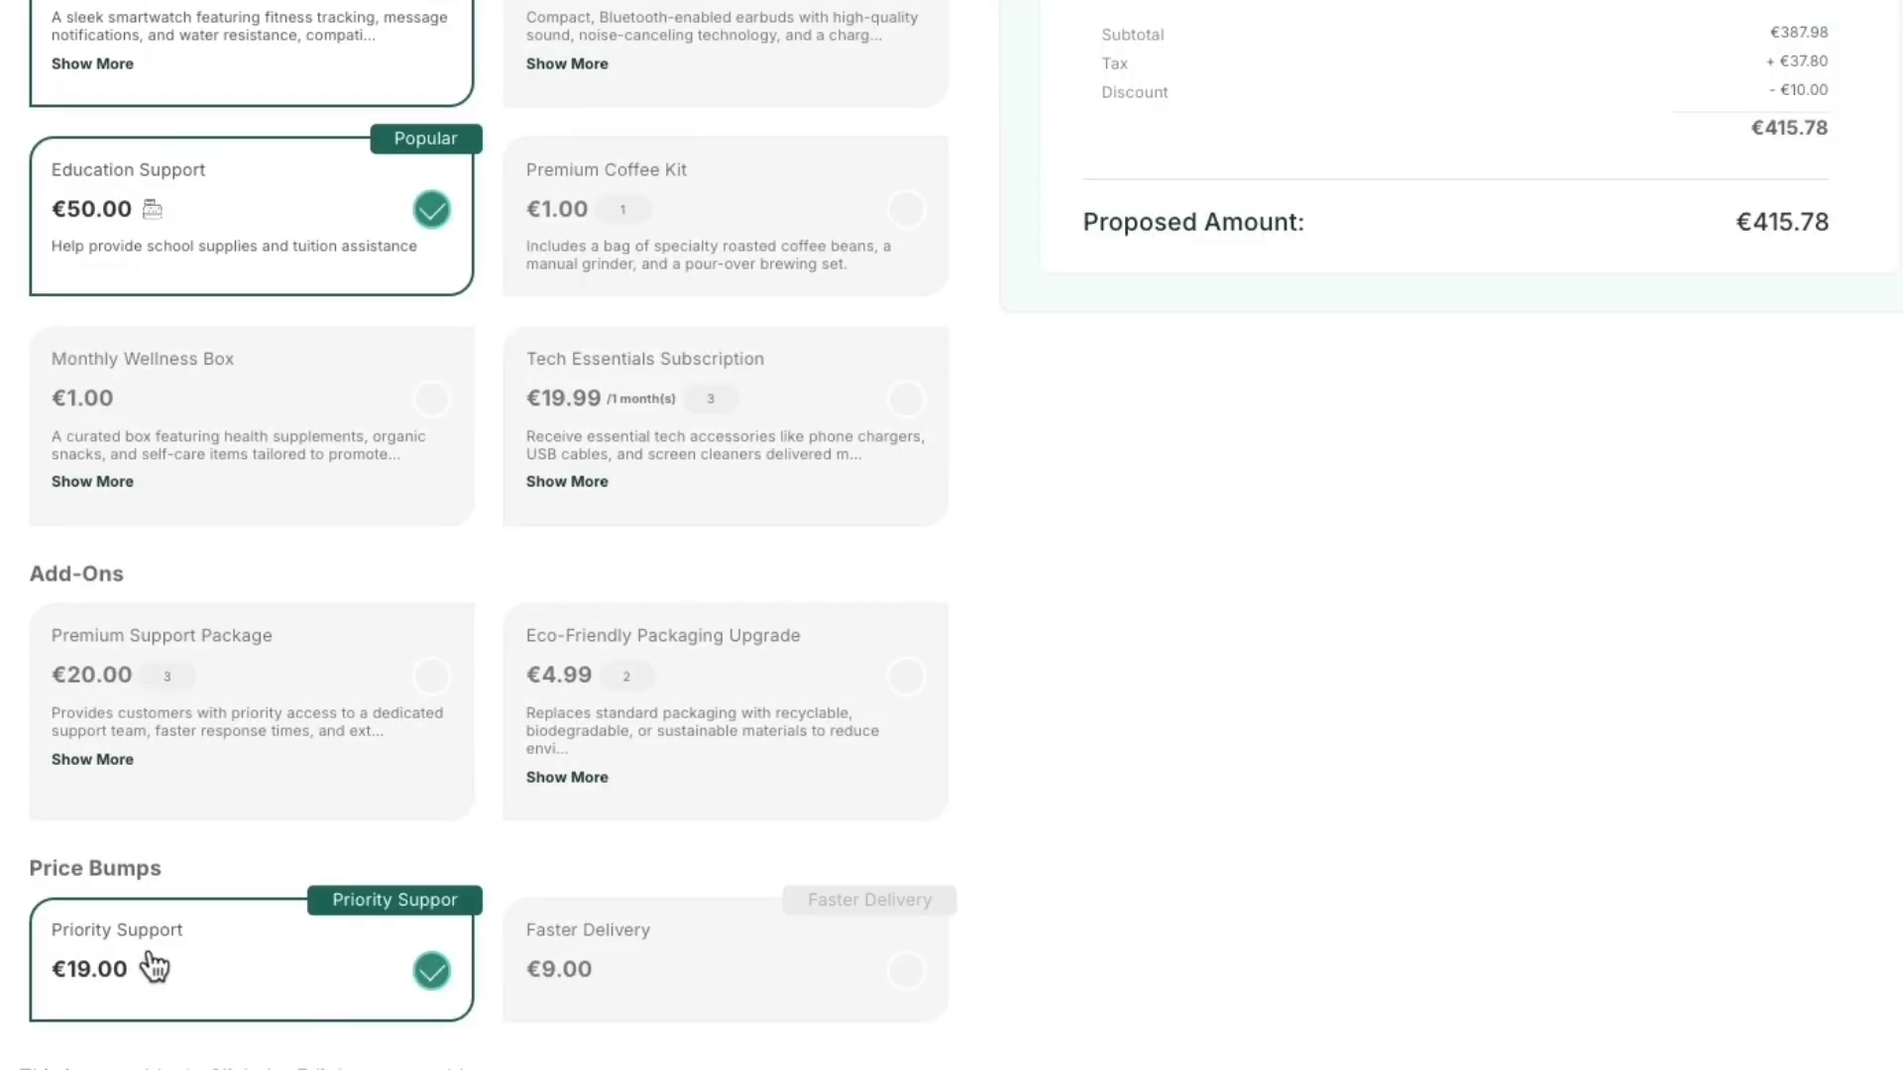
Step: Cut Smartwatch to quantity 1, drop Education Support and add Tech Essentials Subscription
{"action": "scroll", "coordinate": [193, 218], "scroll_direction": "up", "scroll_amount": 2}
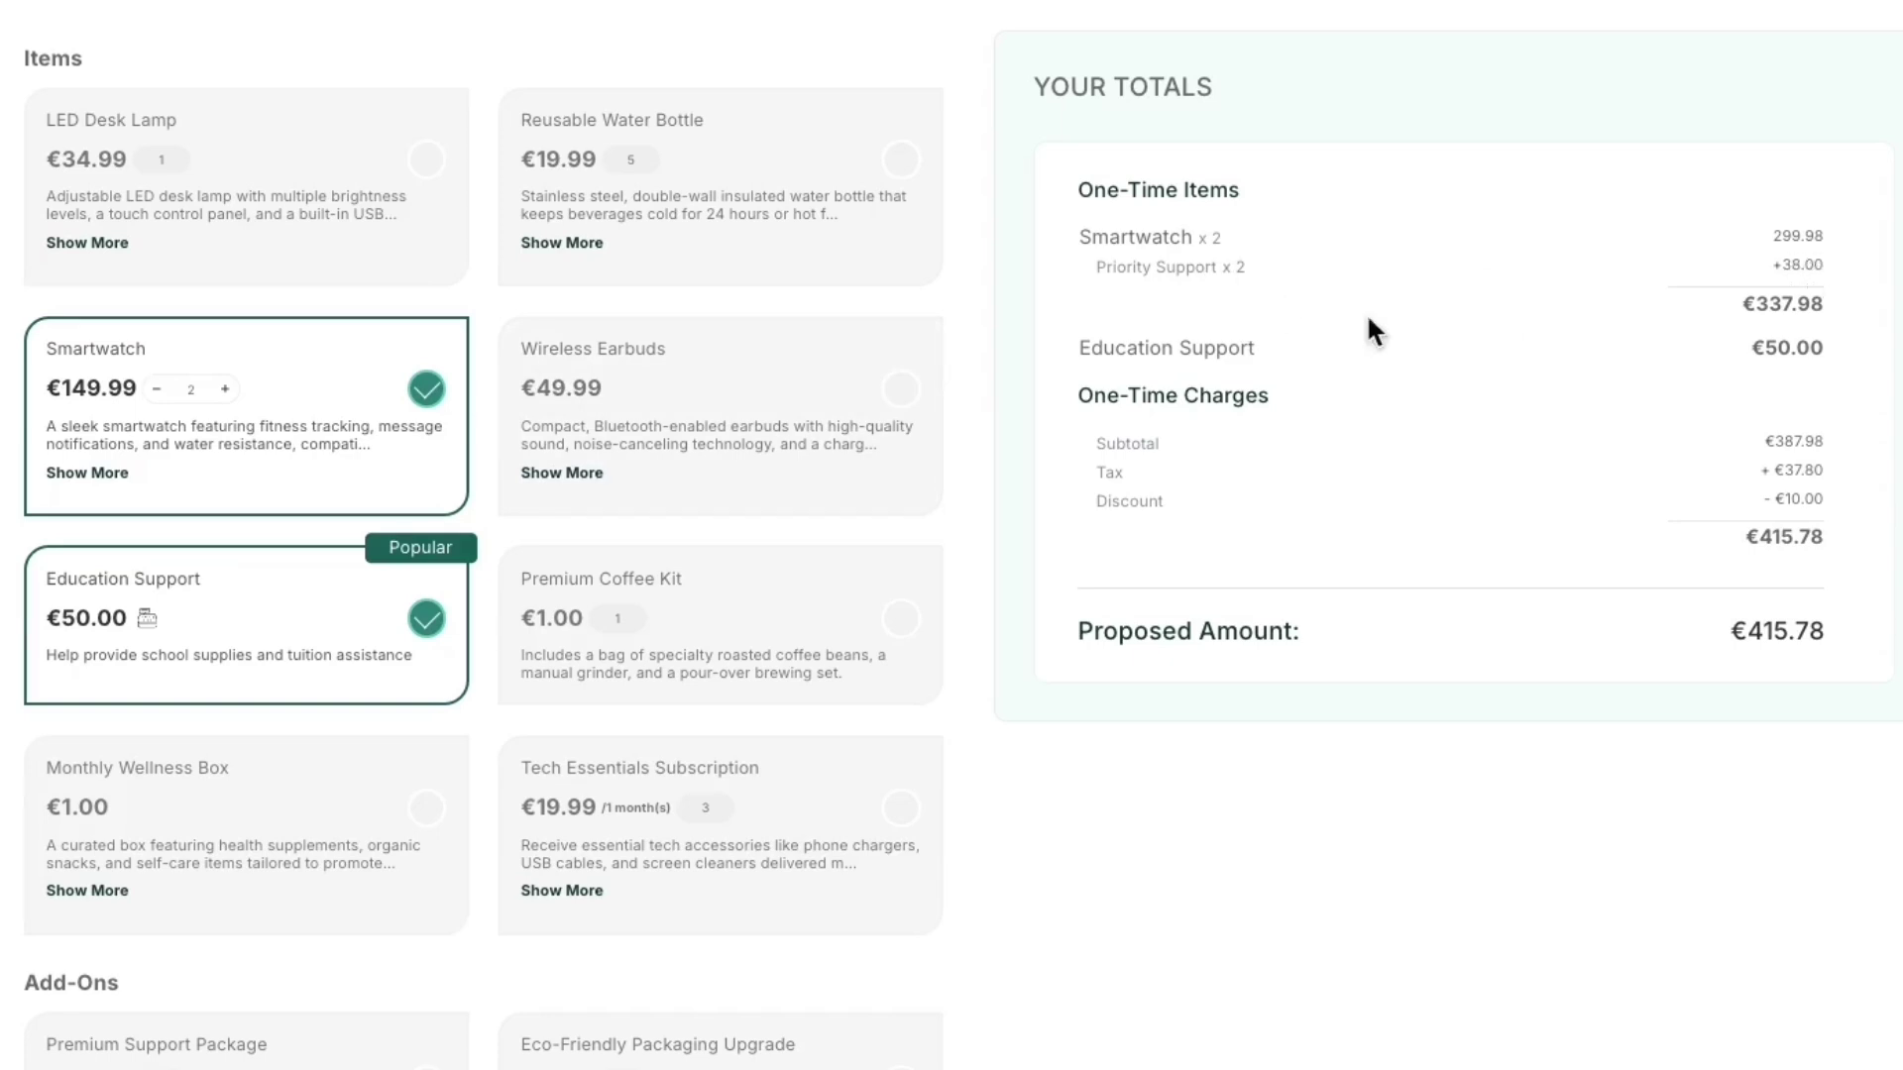
{"action": "left_click", "coordinate": [156, 389]}
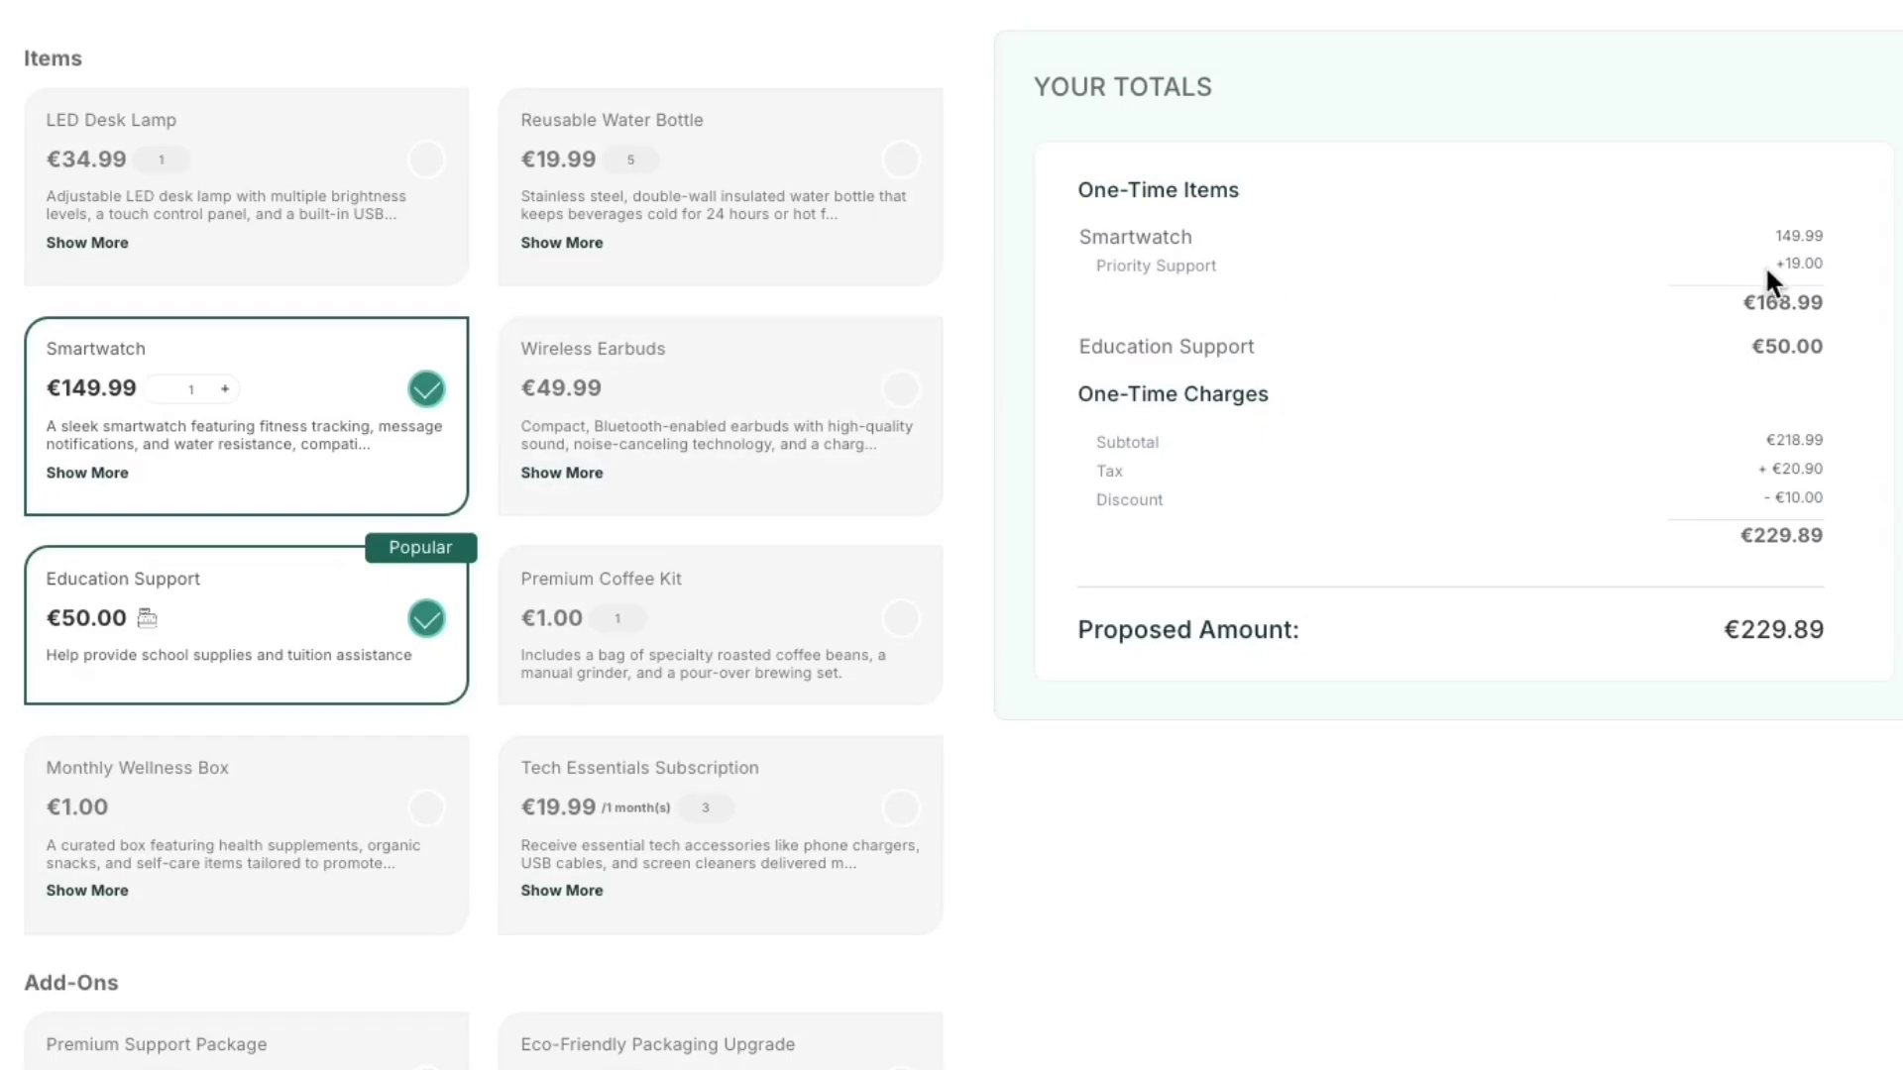
{"action": "left_click", "coordinate": [426, 623]}
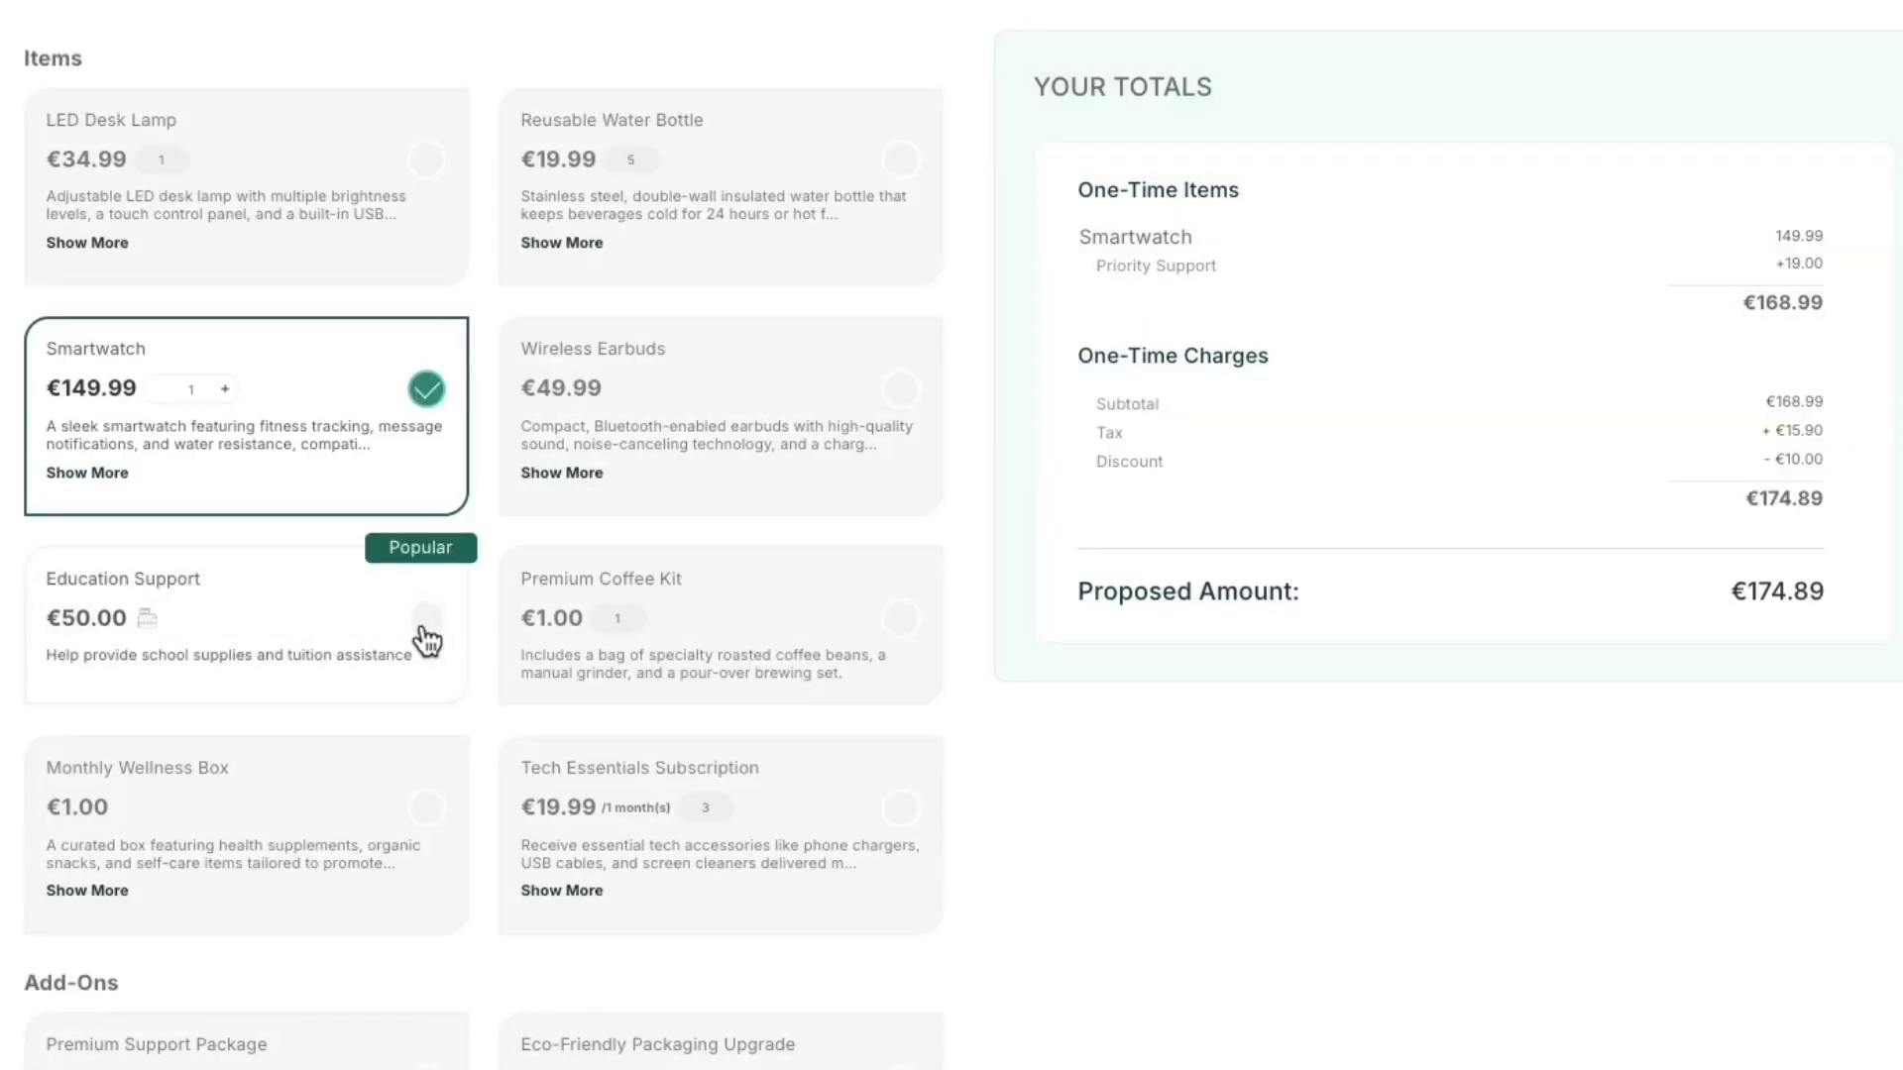
{"action": "left_click", "coordinate": [894, 806]}
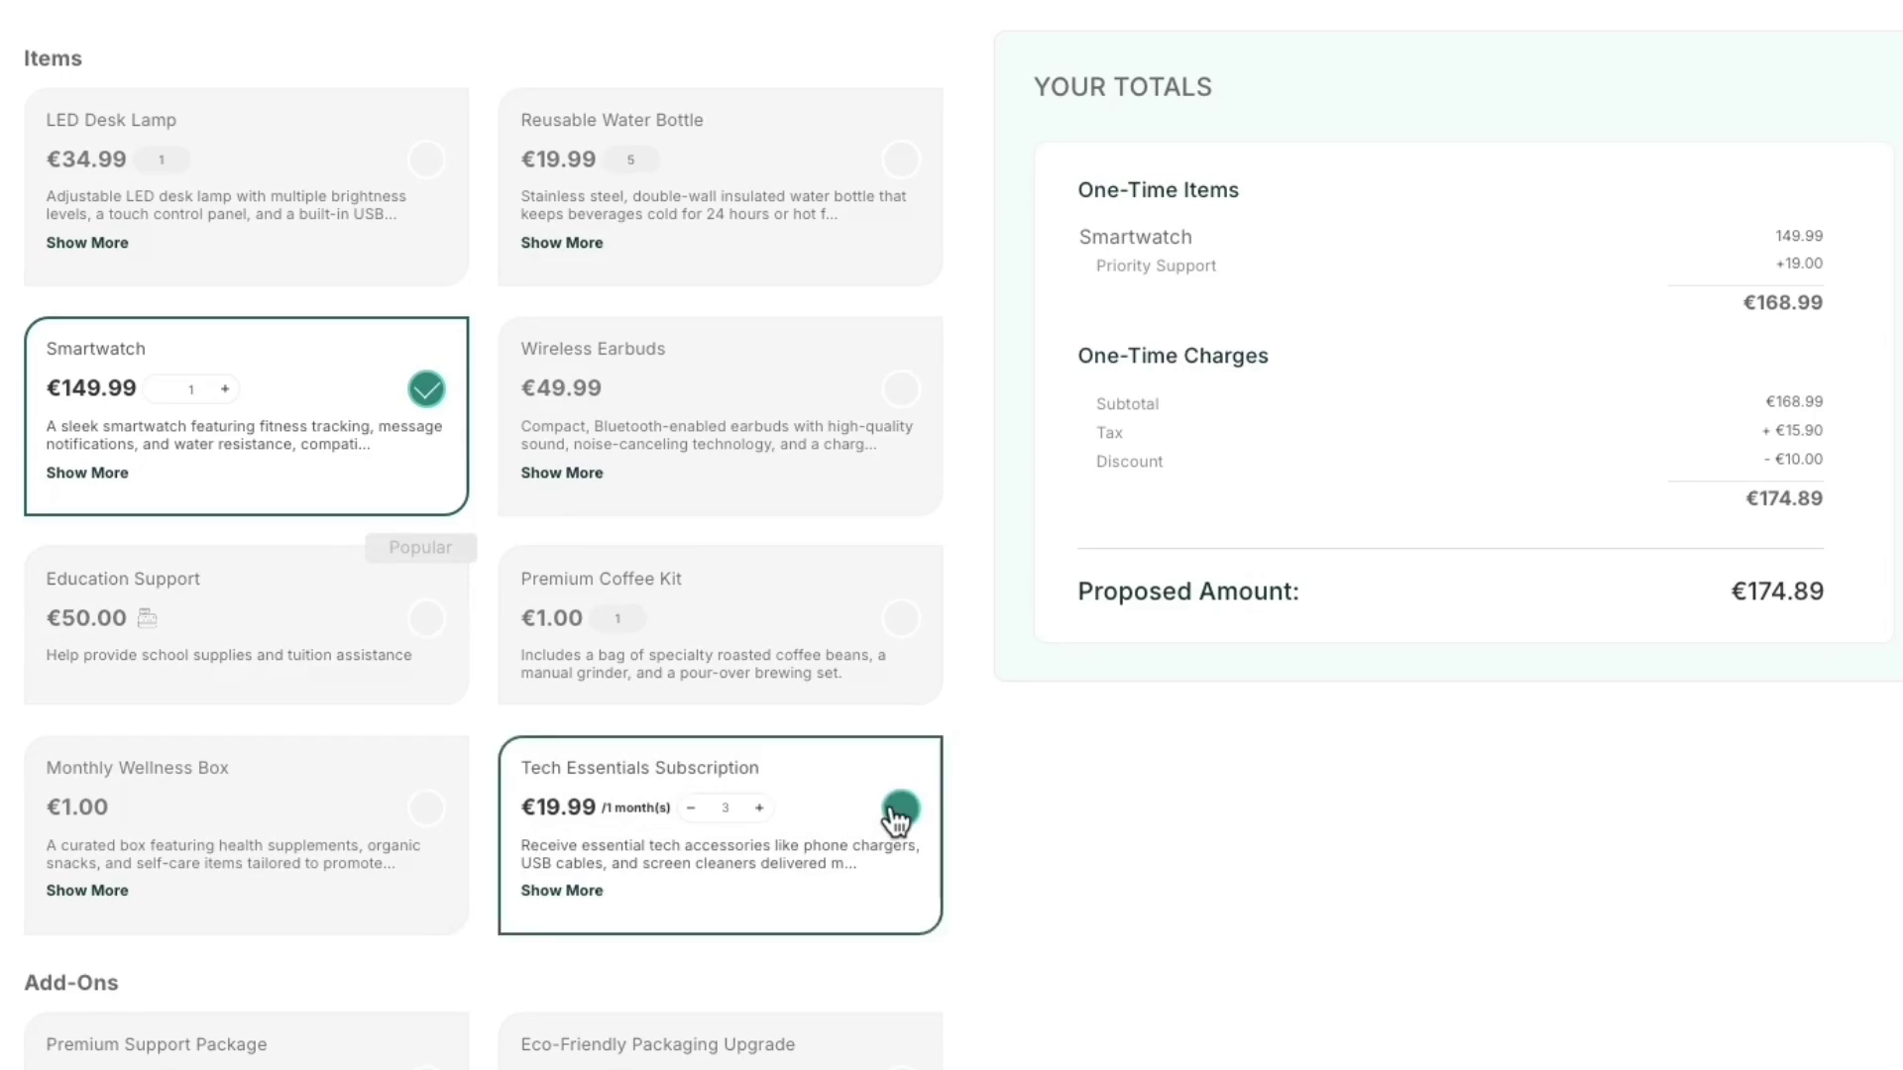